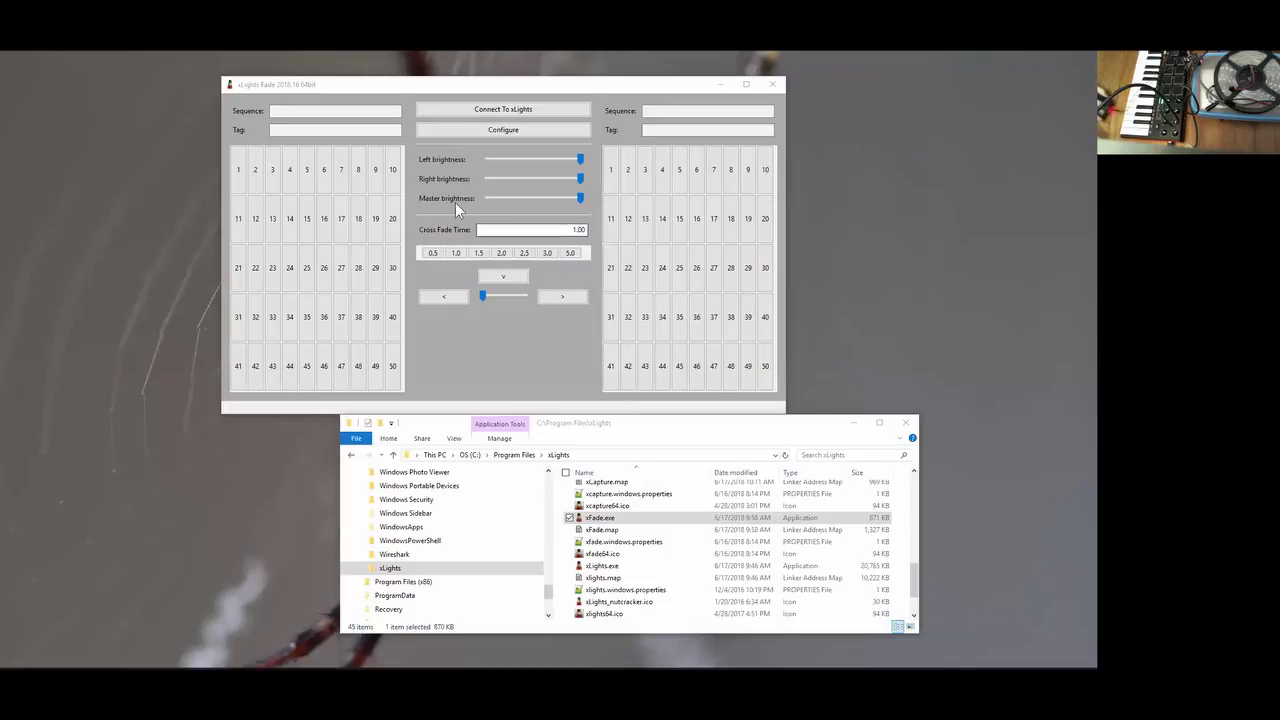
# - Move the xLights Fade window toward the upper middle of the desktop and close the xLights program folder window
pyautogui.click(507, 81)
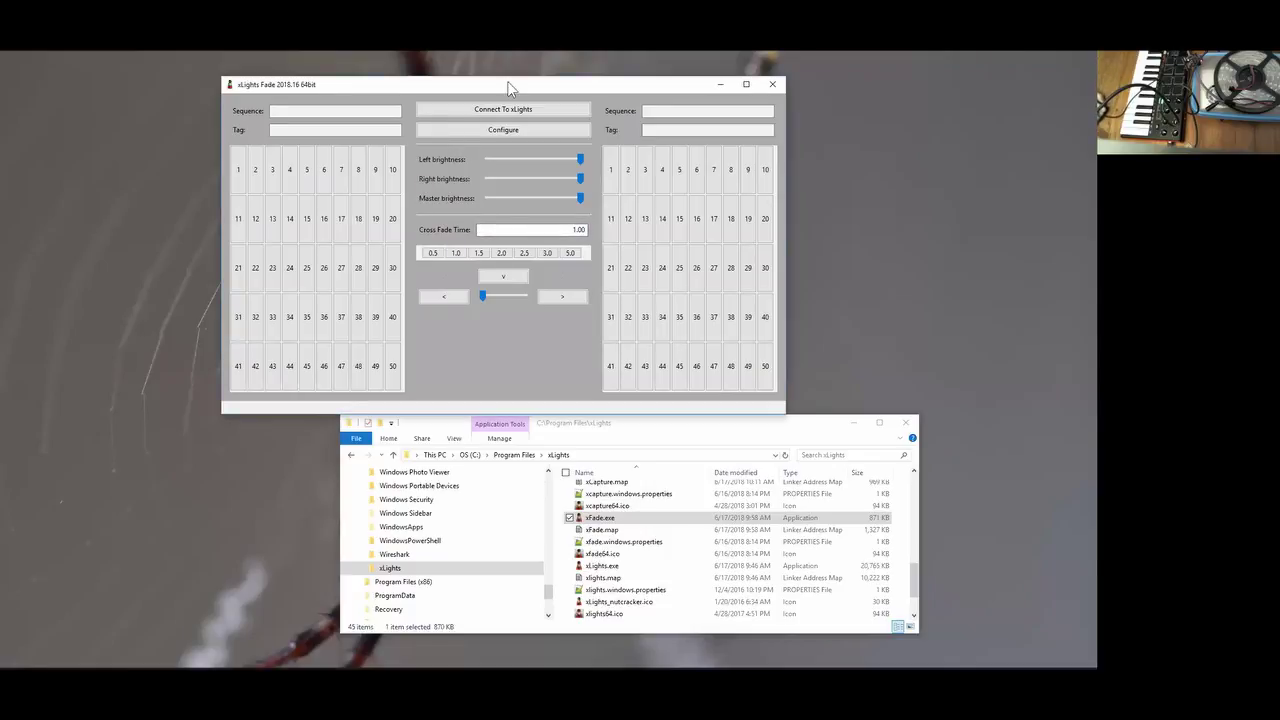
pyautogui.moveTo(507, 81); pyautogui.dragTo(571, 68)
pyautogui.click(617, 427)
pyautogui.moveTo(617, 427); pyautogui.dragTo(557, 420)
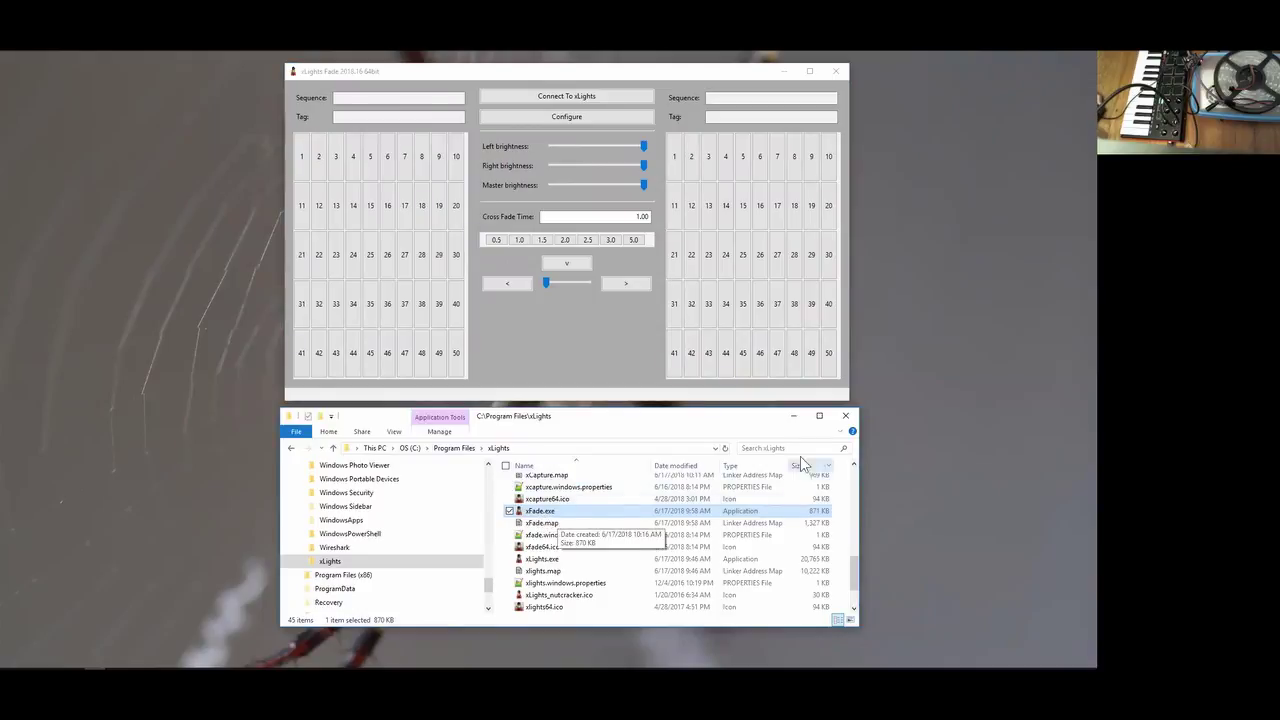
pyautogui.click(846, 418)
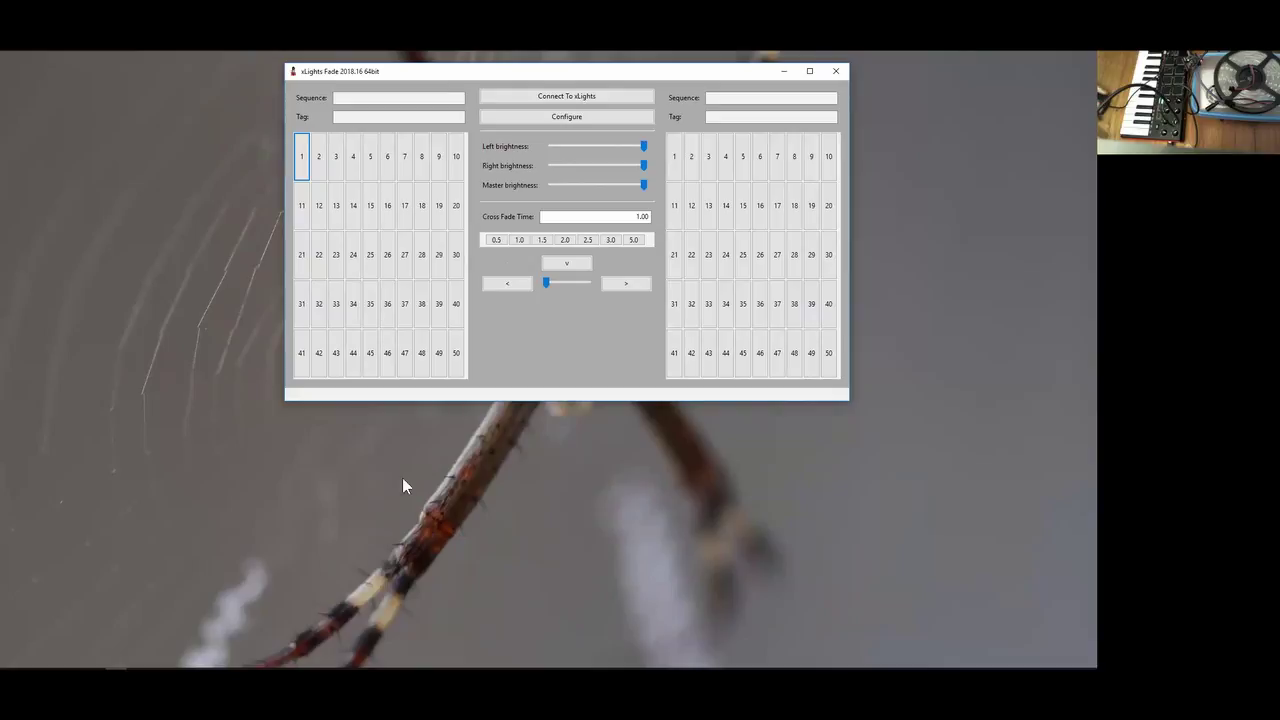
# - Switch to xLights, open the xf1.xml sequence from the xfade folder and look over the available settings
pyautogui.click(665, 428)
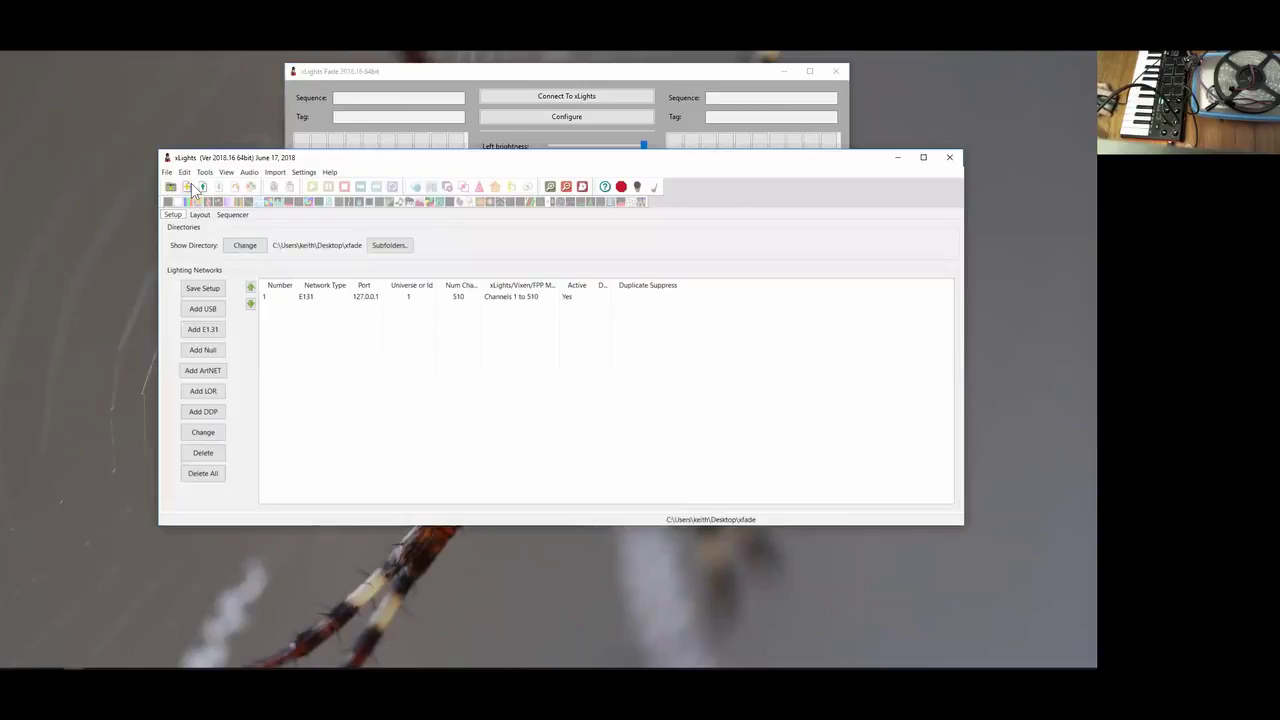
pyautogui.click(188, 187)
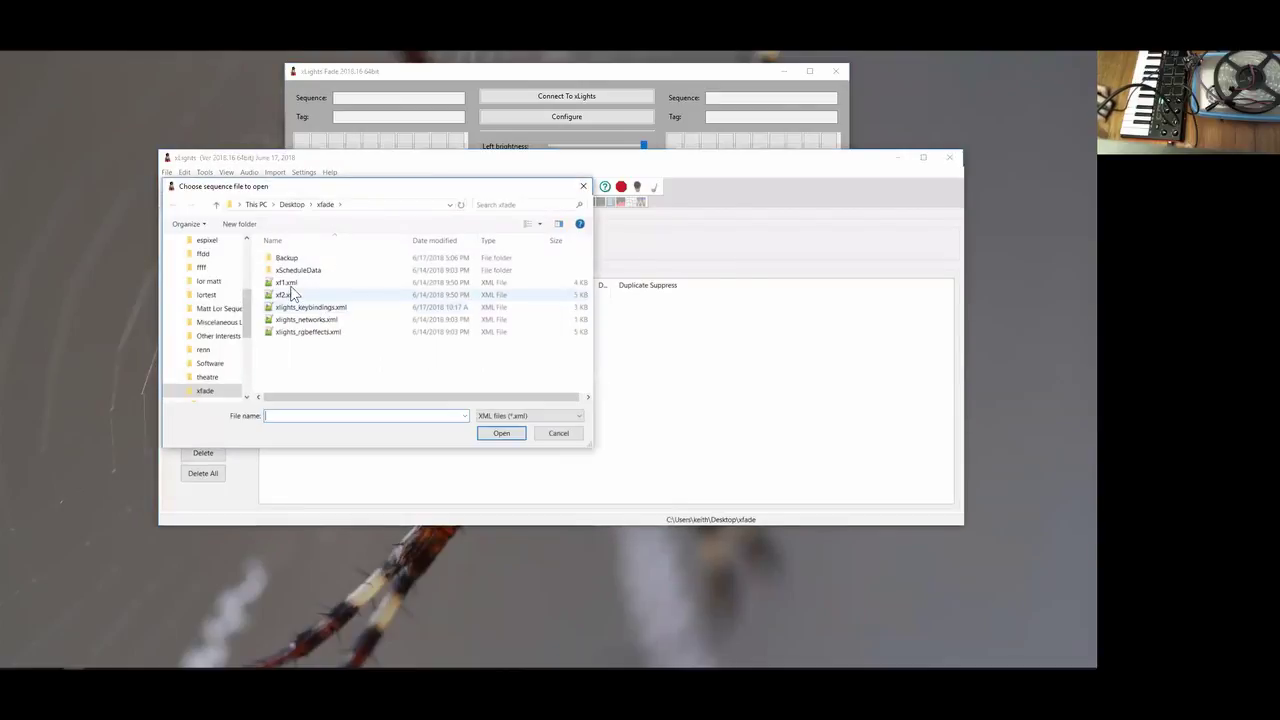
pyautogui.doubleClick(279, 284)
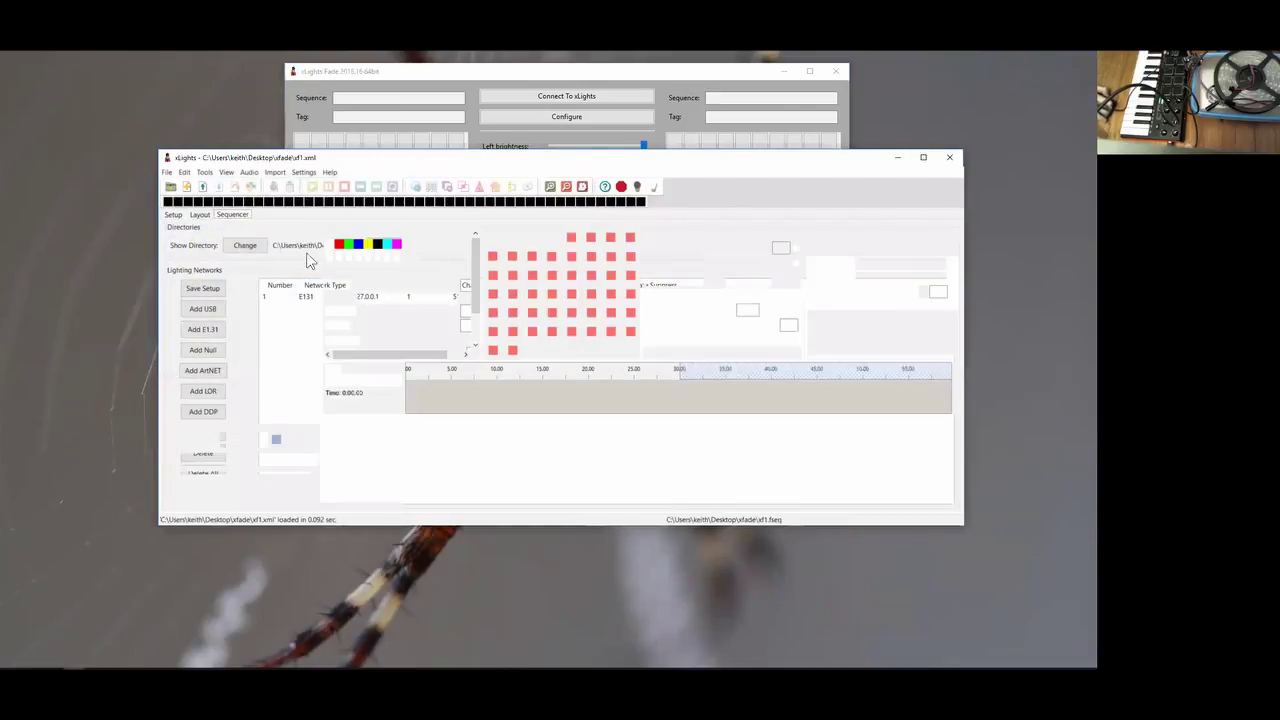
pyautogui.click(303, 172)
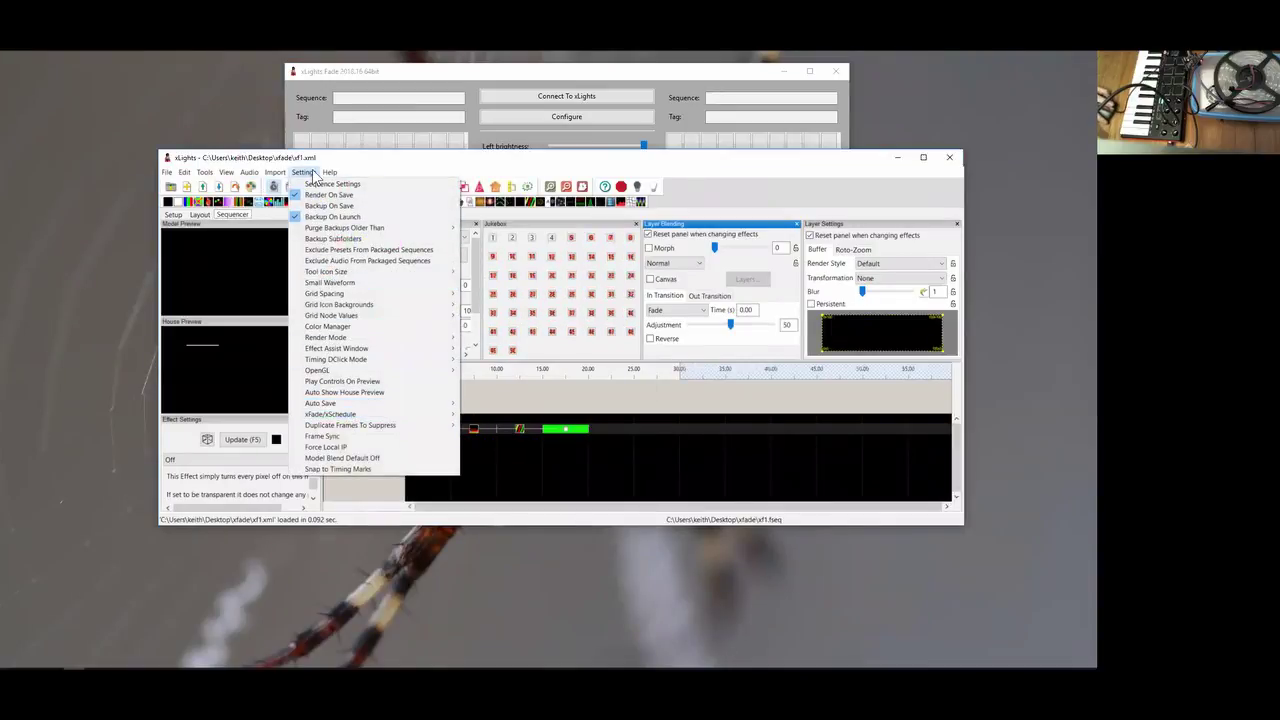
pyautogui.click(305, 172)
# - Open the xf2.xml sequence in place of xf1.xml, discarding the unsaved changes
pyautogui.click(195, 193)
pyautogui.doubleClick(281, 296)
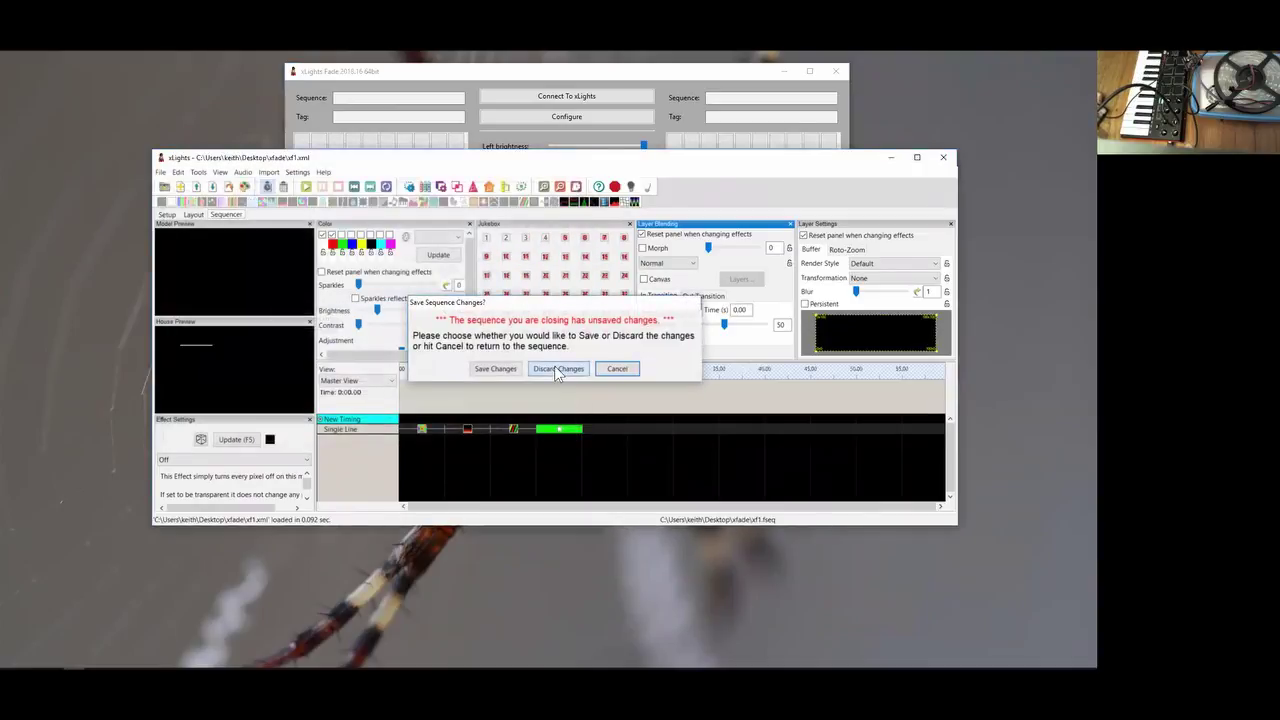
pyautogui.click(557, 369)
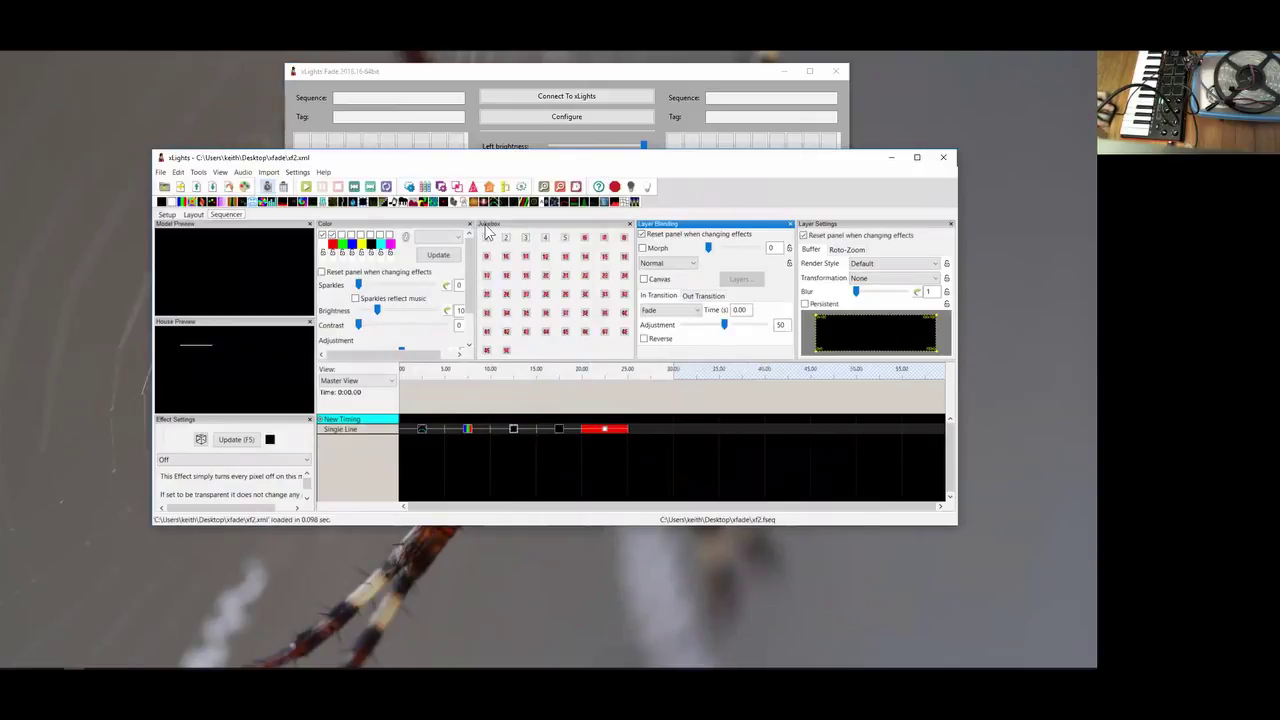
# - Check where Jukebox is listed among the viewable windows, without changing the layout
pyautogui.click(220, 173)
pyautogui.moveTo(239, 258)
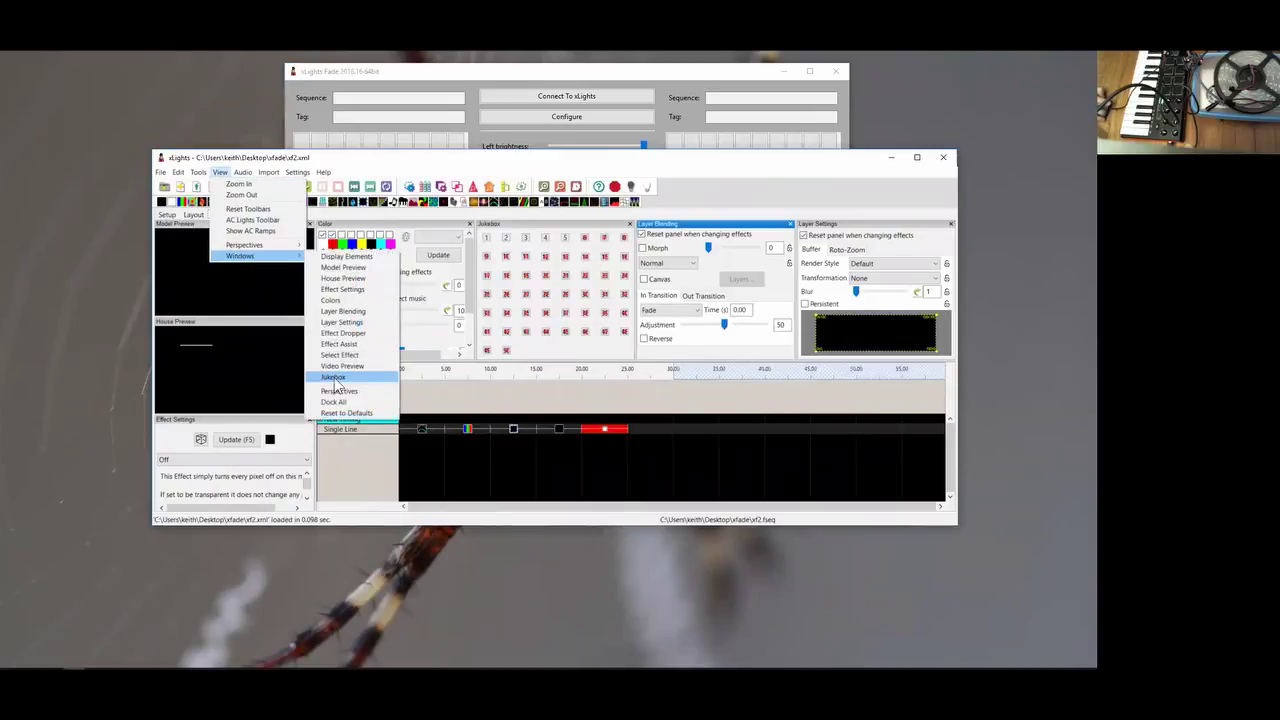
pyautogui.click(469, 165)
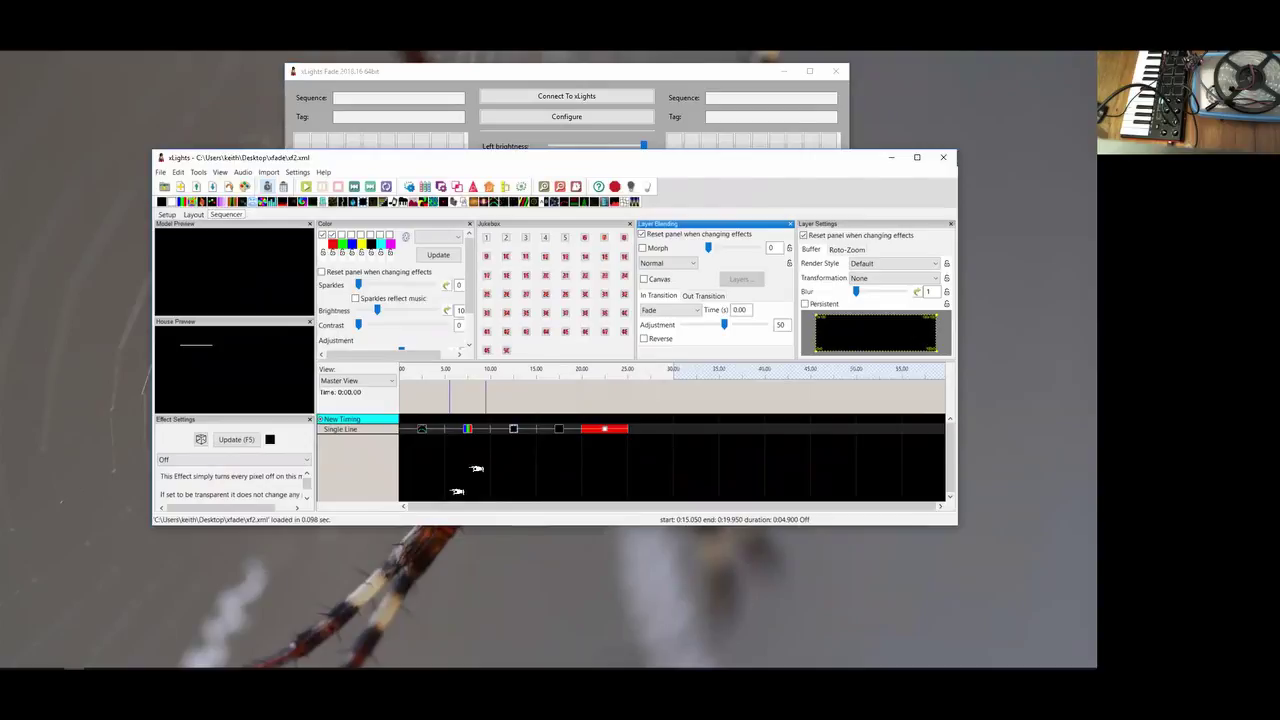
# - Play the effects assigned to Jukebox buttons 1, 2, 4 and 5 in the preview
pyautogui.click(488, 243)
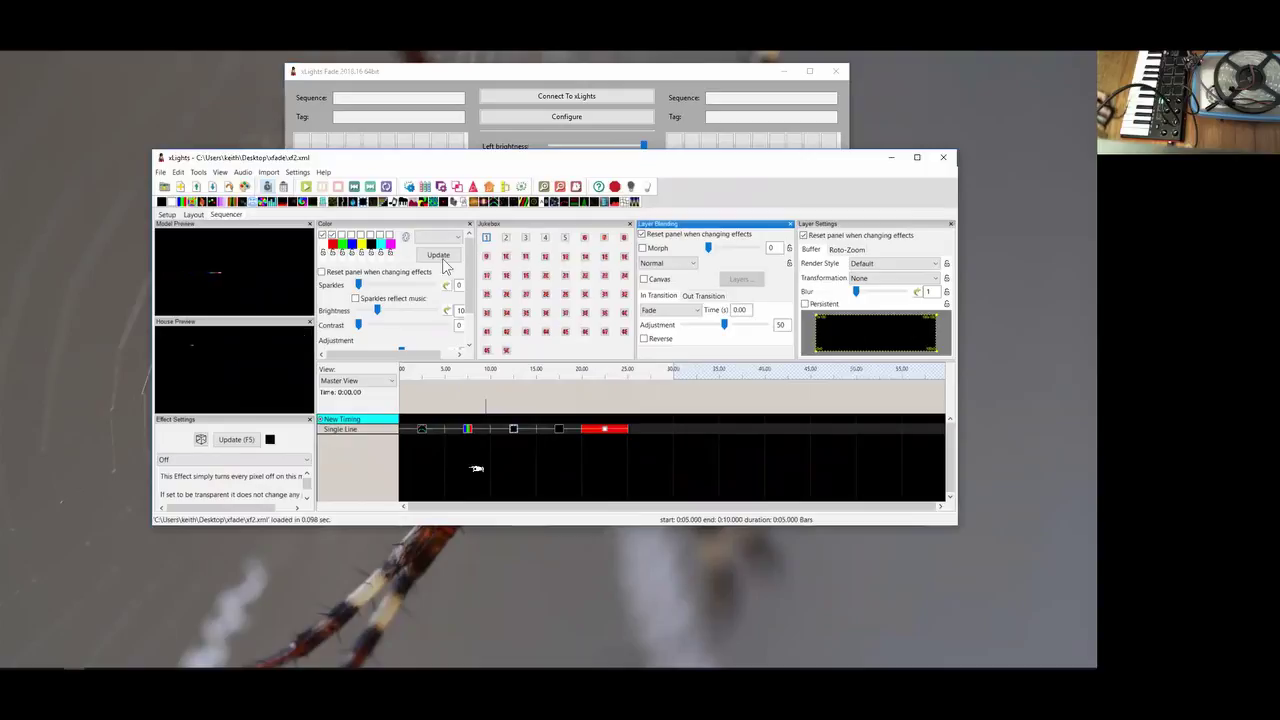
pyautogui.click(506, 238)
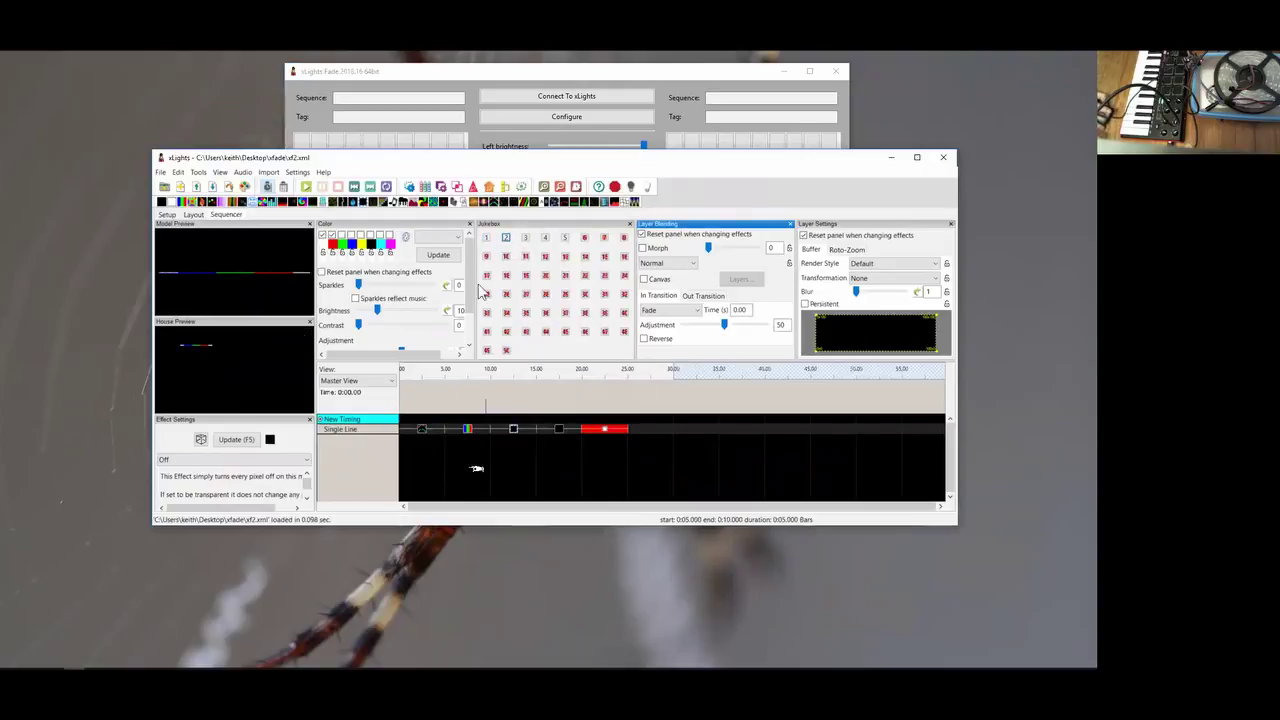
pyautogui.click(545, 237)
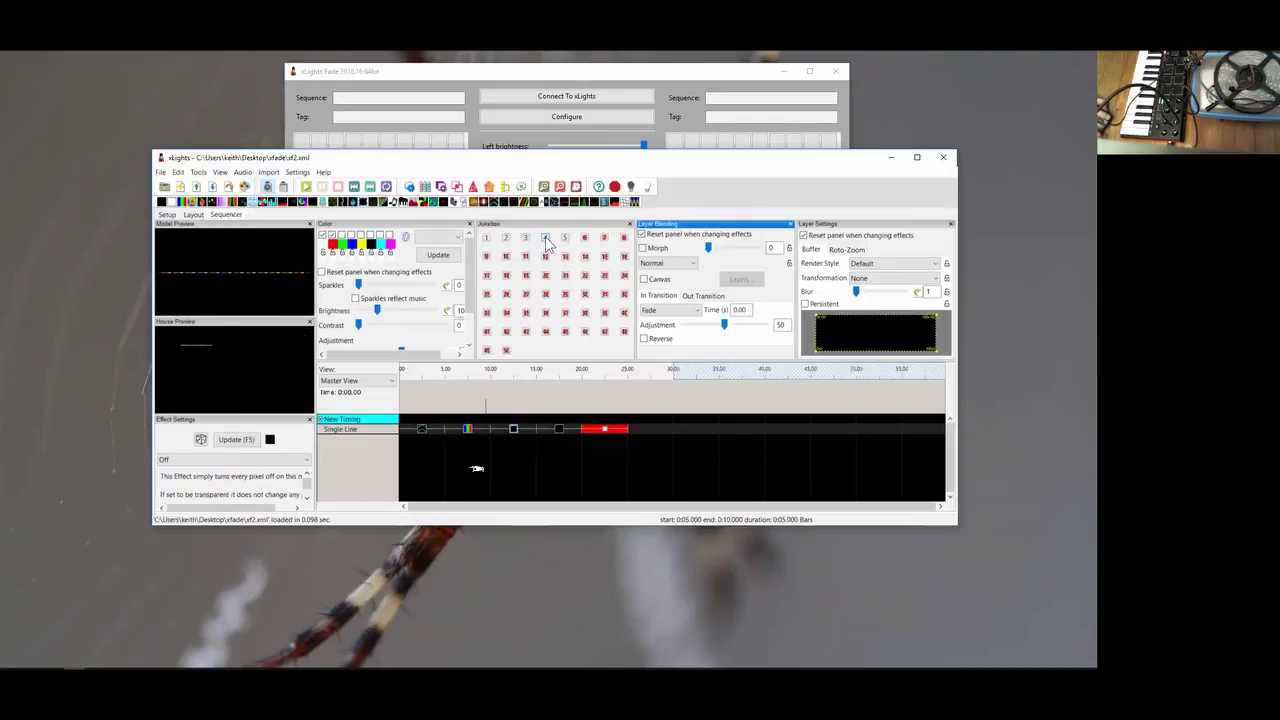
pyautogui.click(565, 239)
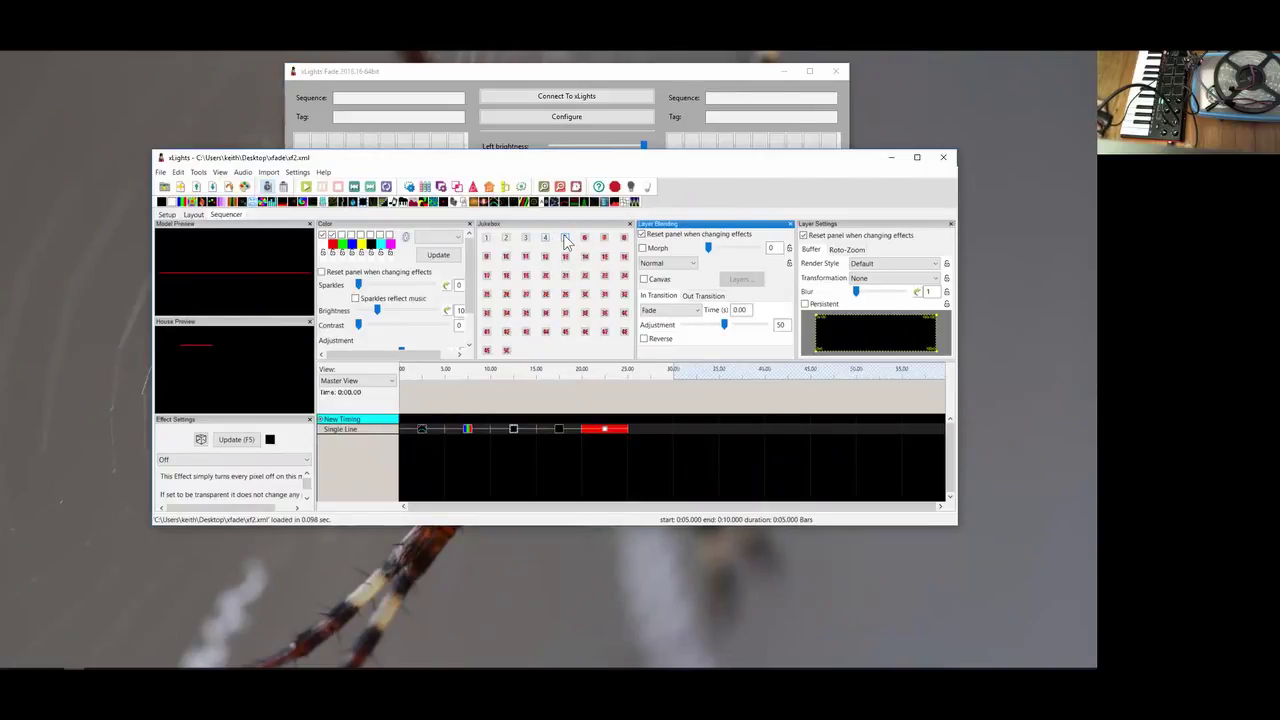
# - Review the effect assignment of Jukebox button 5, keep it as it is, and play the effect on button 3
pyautogui.rightClick(565, 243)
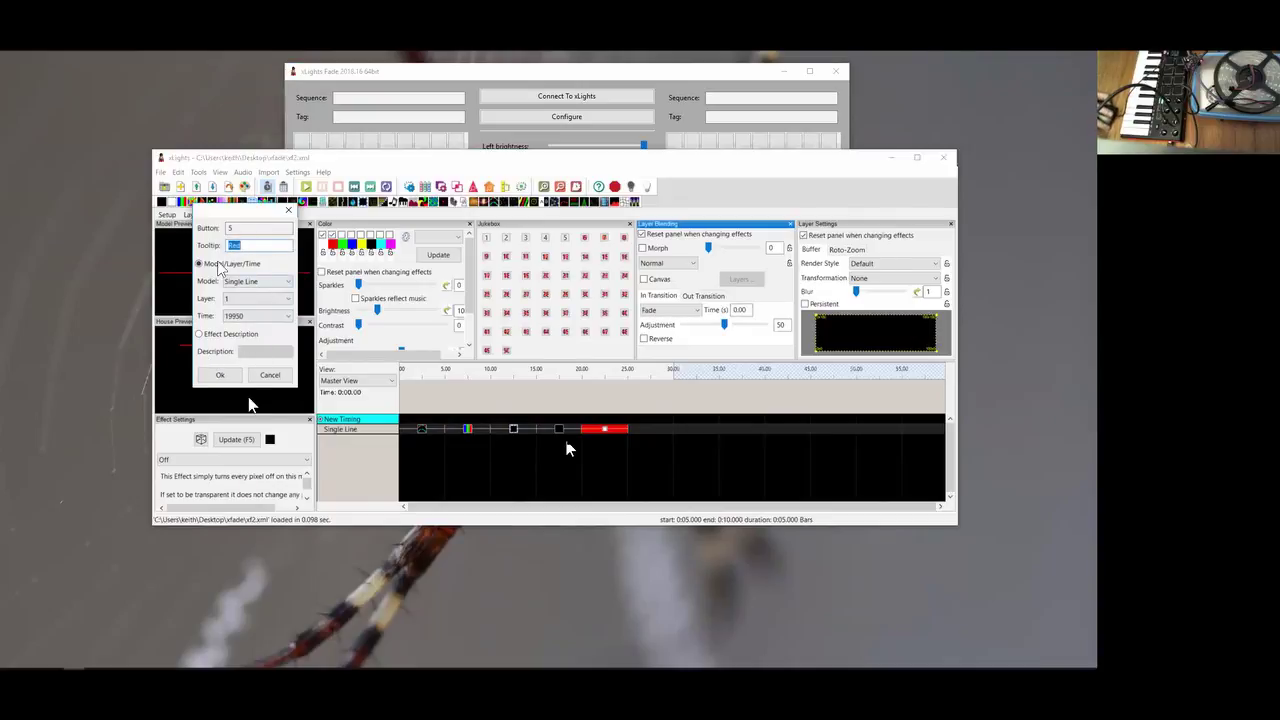
pyautogui.click(220, 374)
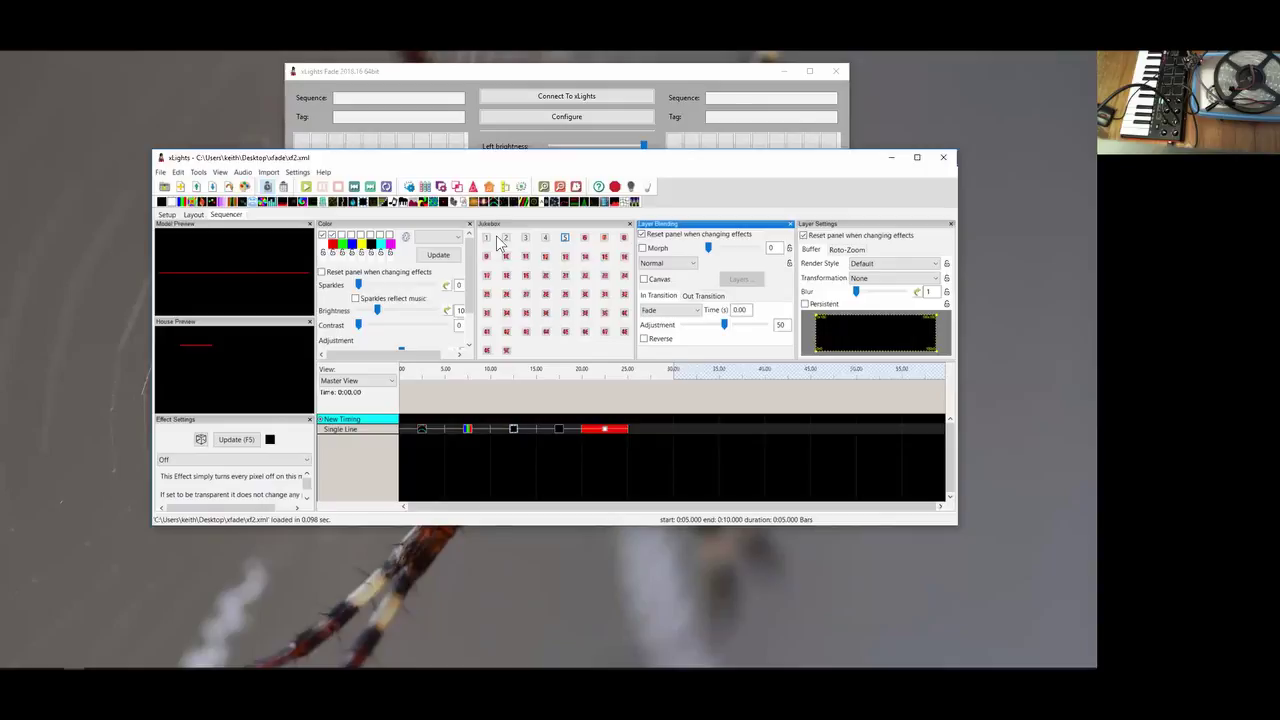
pyautogui.click(527, 240)
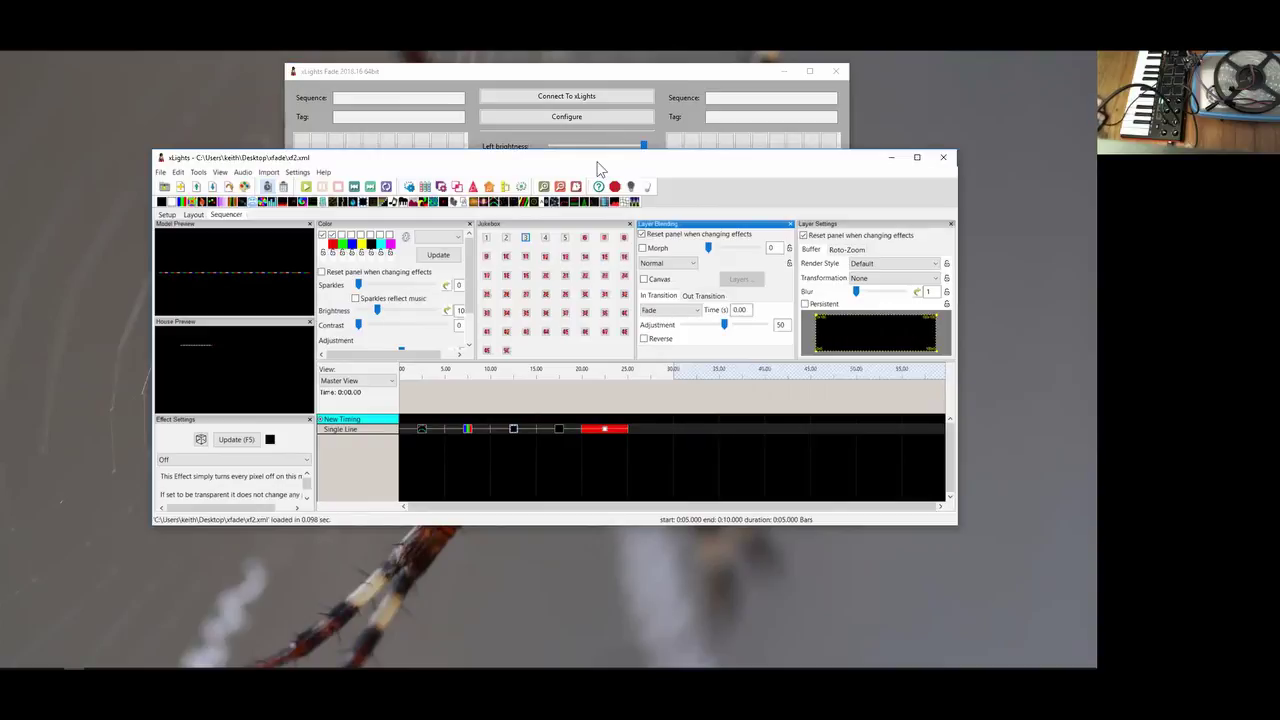
# - Move and narrow the xf2.xml window to make room, and open xf1.xml in a second xLights window beside it
pyautogui.moveTo(600, 170); pyautogui.dragTo(730, 300)
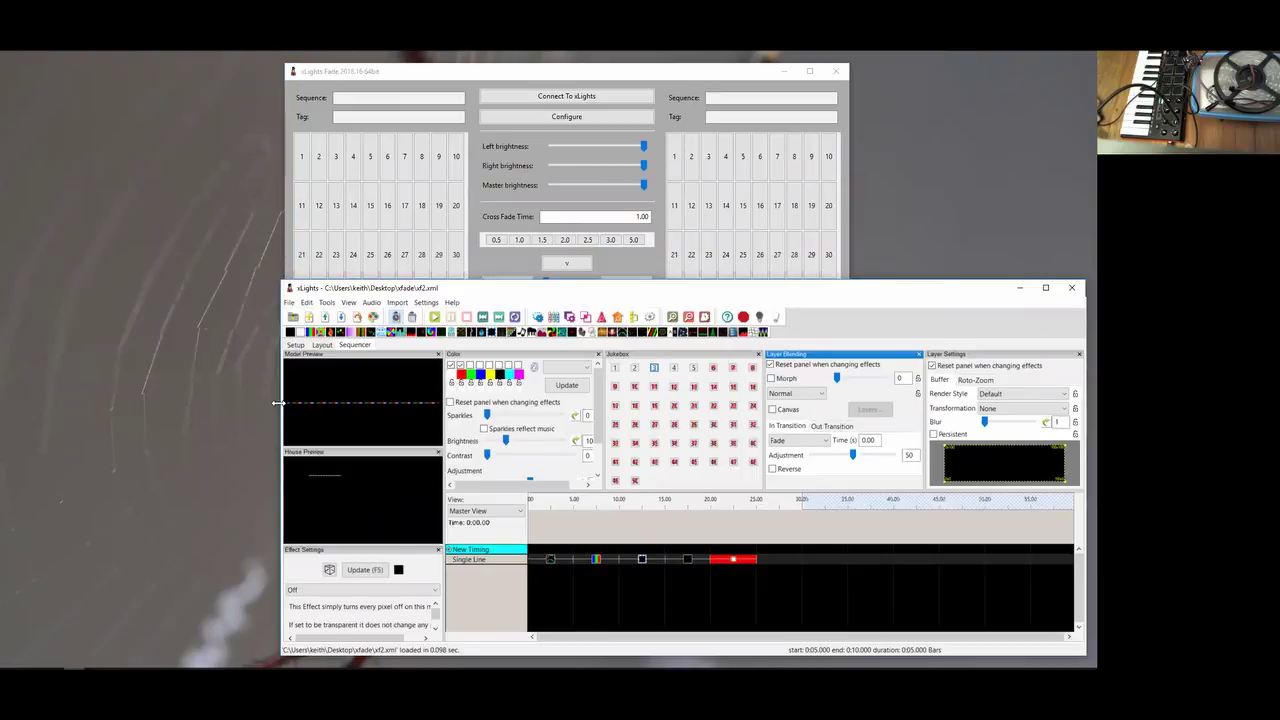
pyautogui.moveTo(278, 403); pyautogui.dragTo(627, 403)
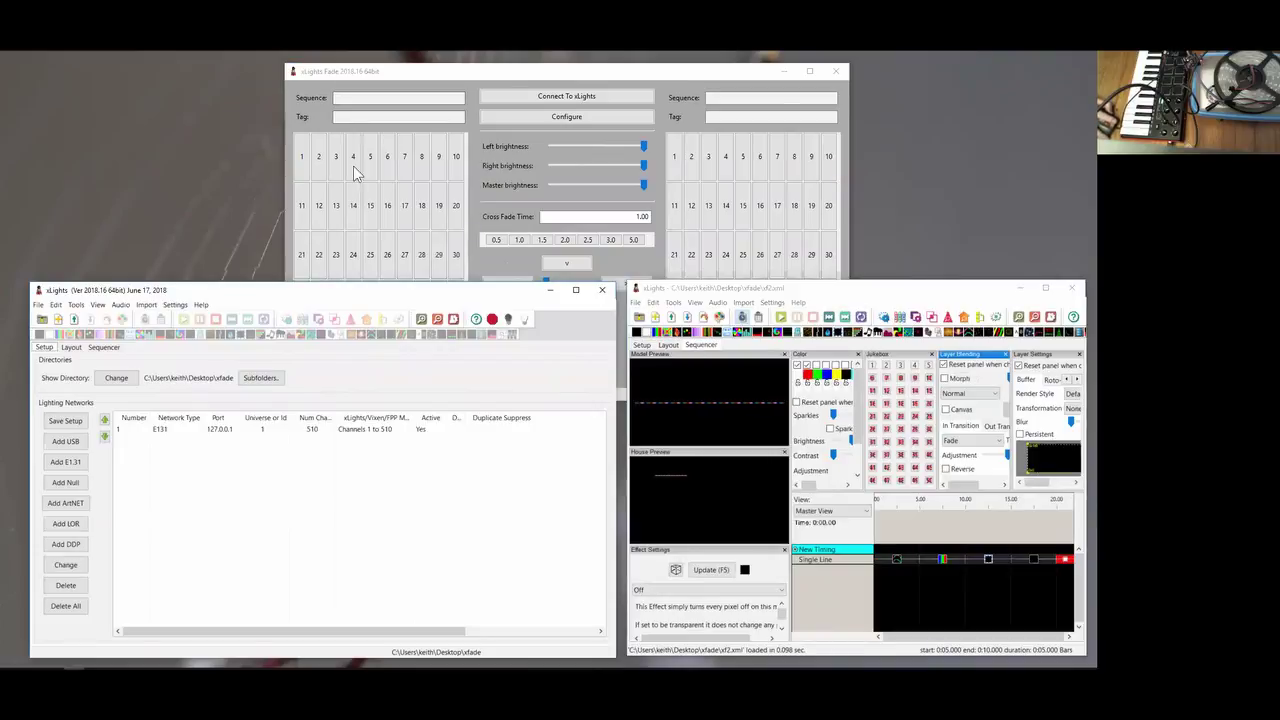
pyautogui.click(73, 320)
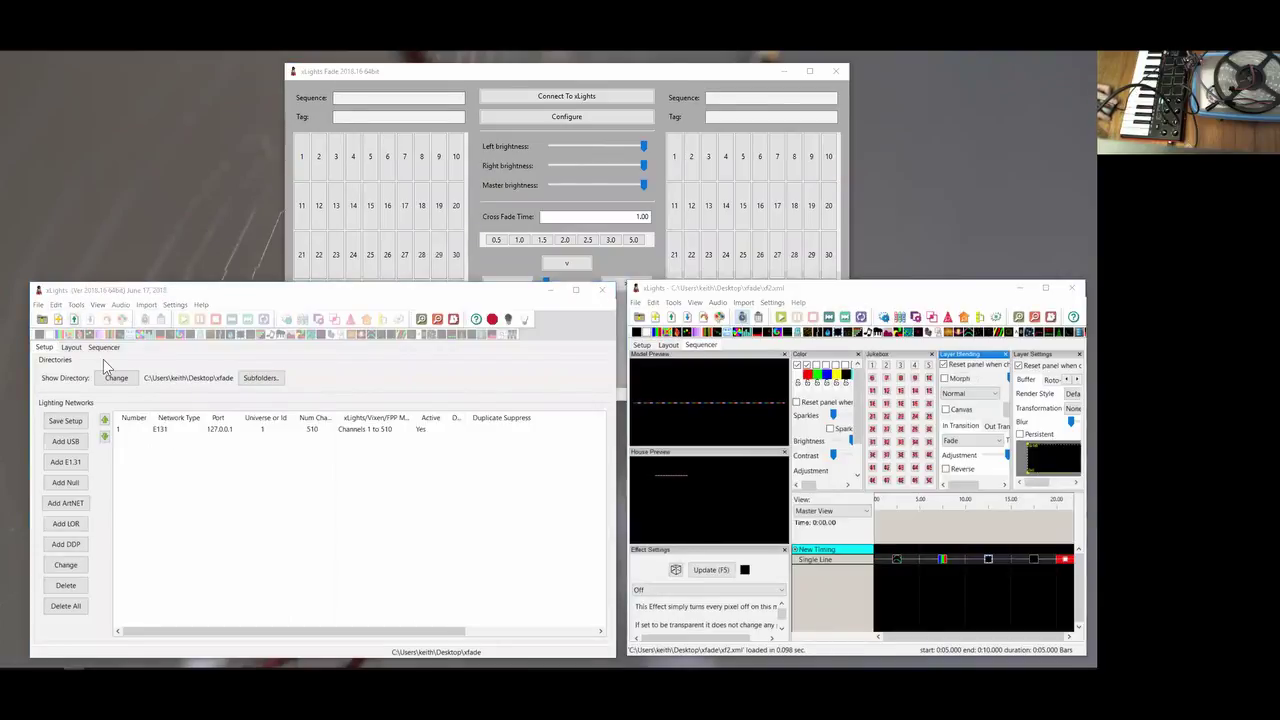
pyautogui.doubleClick(160, 417)
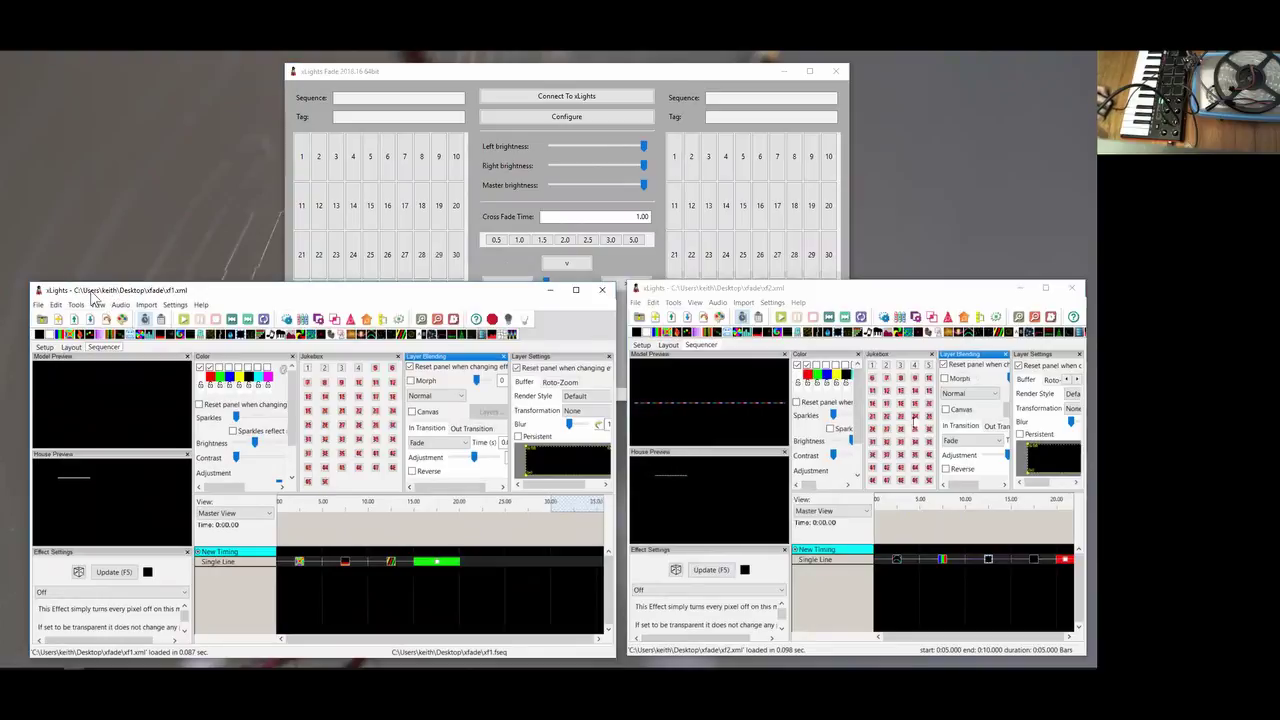
# - Check the xFade/xSchedule port setting in both the xf1.xml and xf2.xml xLights windows
pyautogui.click(175, 304)
pyautogui.moveTo(205, 547)
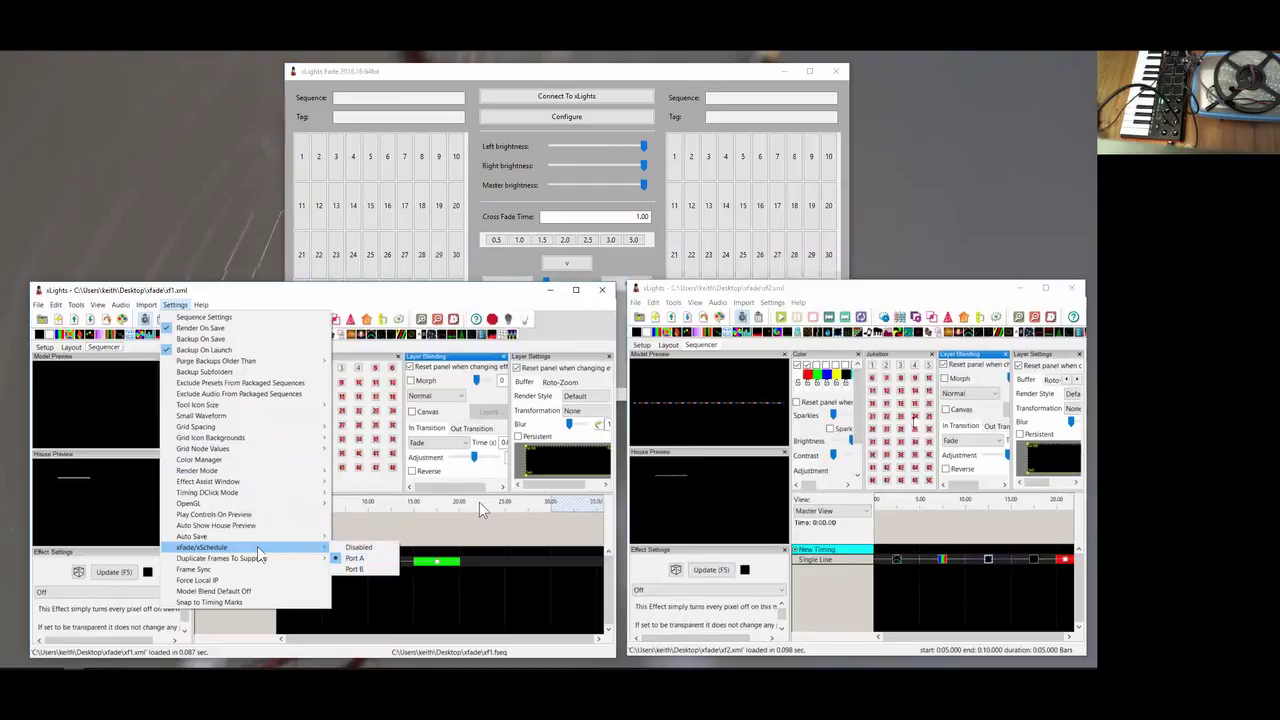
pyautogui.click(773, 303)
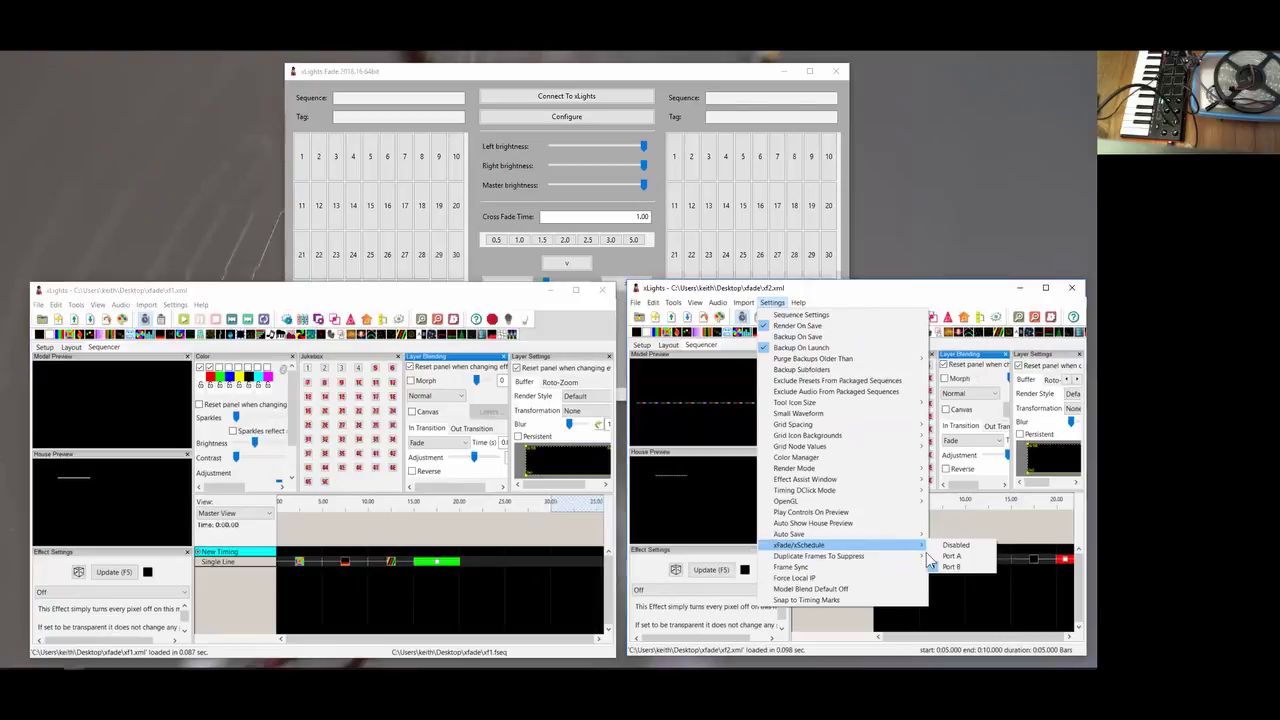
pyautogui.click(796, 291)
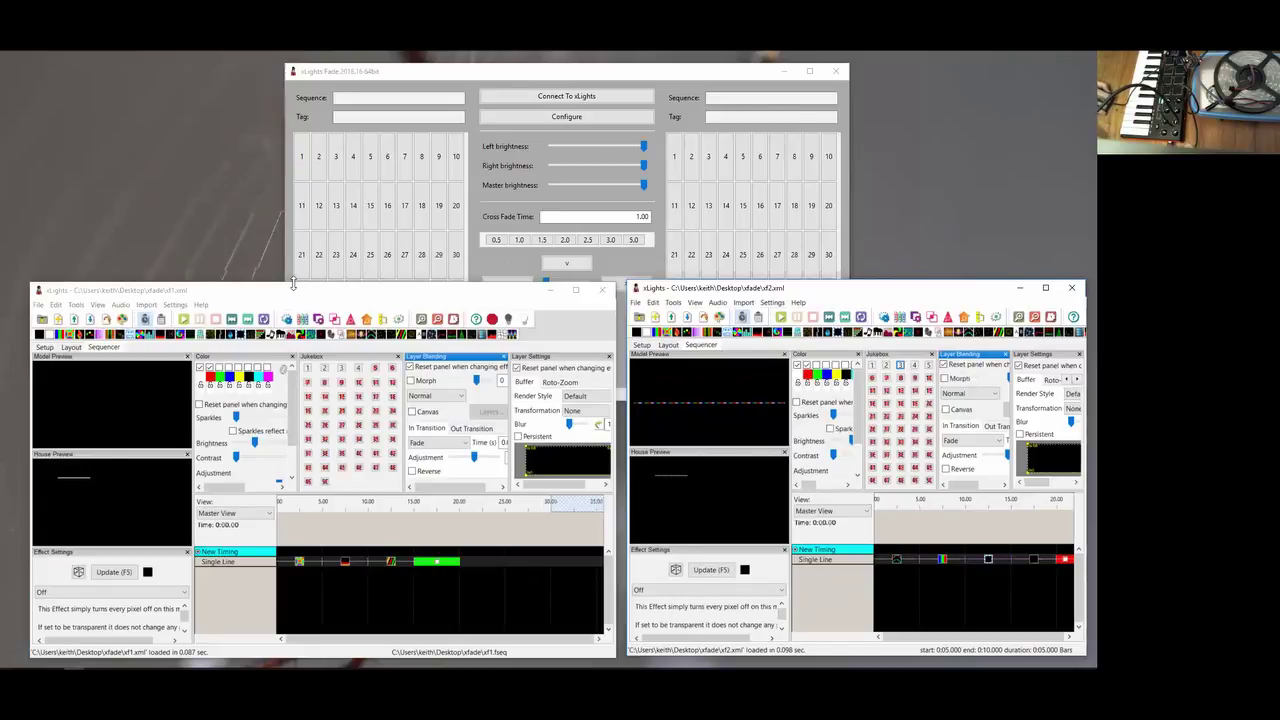
# - Reduce the height of both xLights windows from their upper edges and bring the xLights Fade window to the front
pyautogui.moveTo(293, 283); pyautogui.dragTo(293, 365)
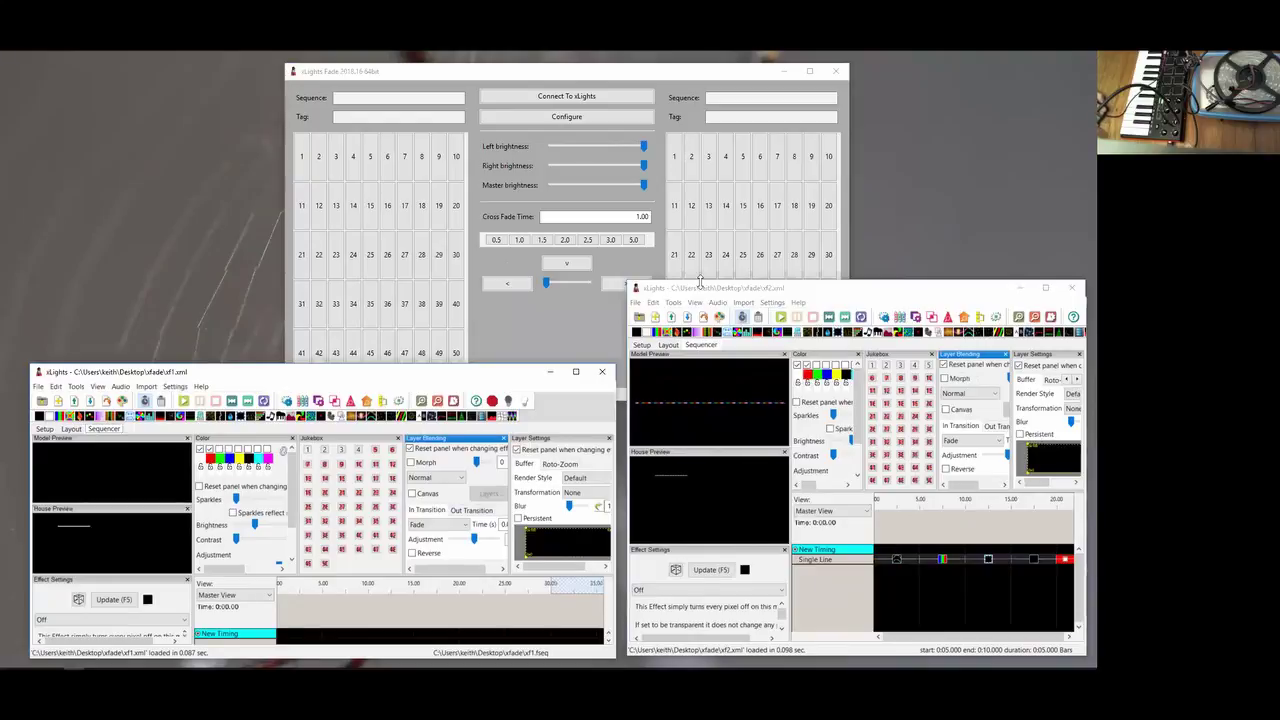
pyautogui.moveTo(700, 283); pyautogui.dragTo(700, 352)
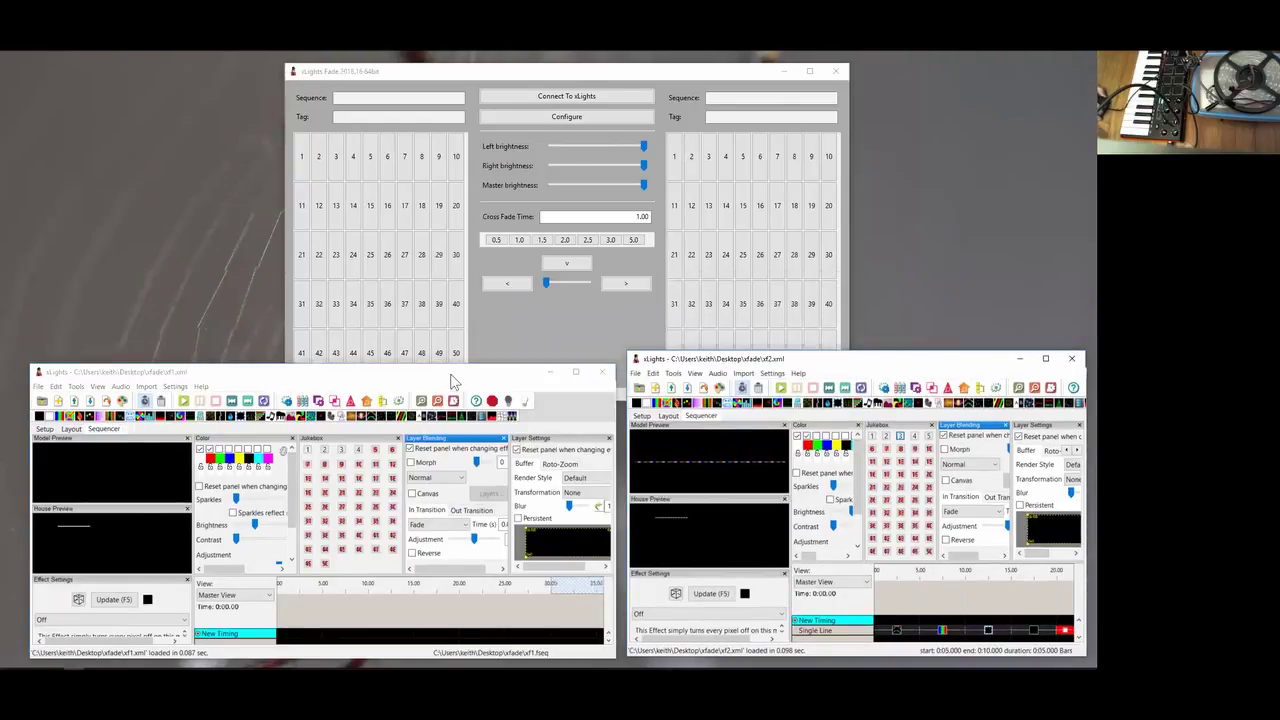
pyautogui.click(544, 66)
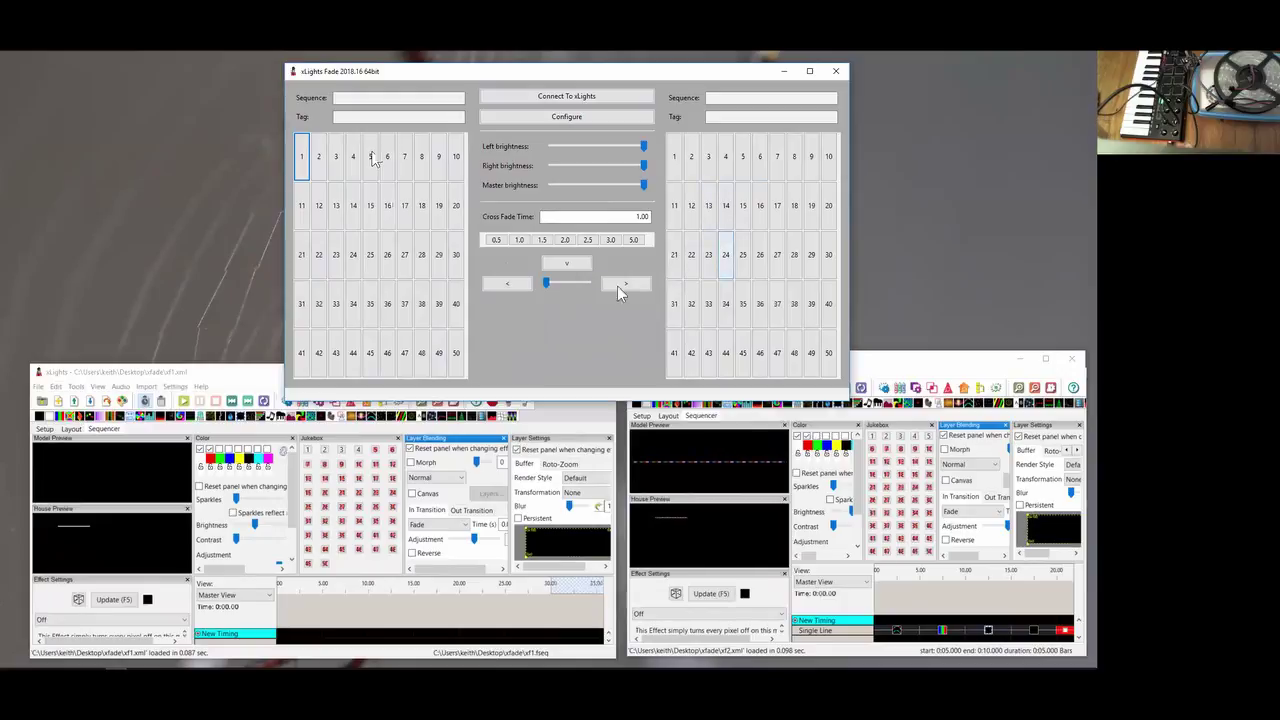
# - Test the cross fade in xLights Fade by fading to the right sequence and back to the left one twice
pyautogui.moveTo(548, 287); pyautogui.dragTo(601, 279)
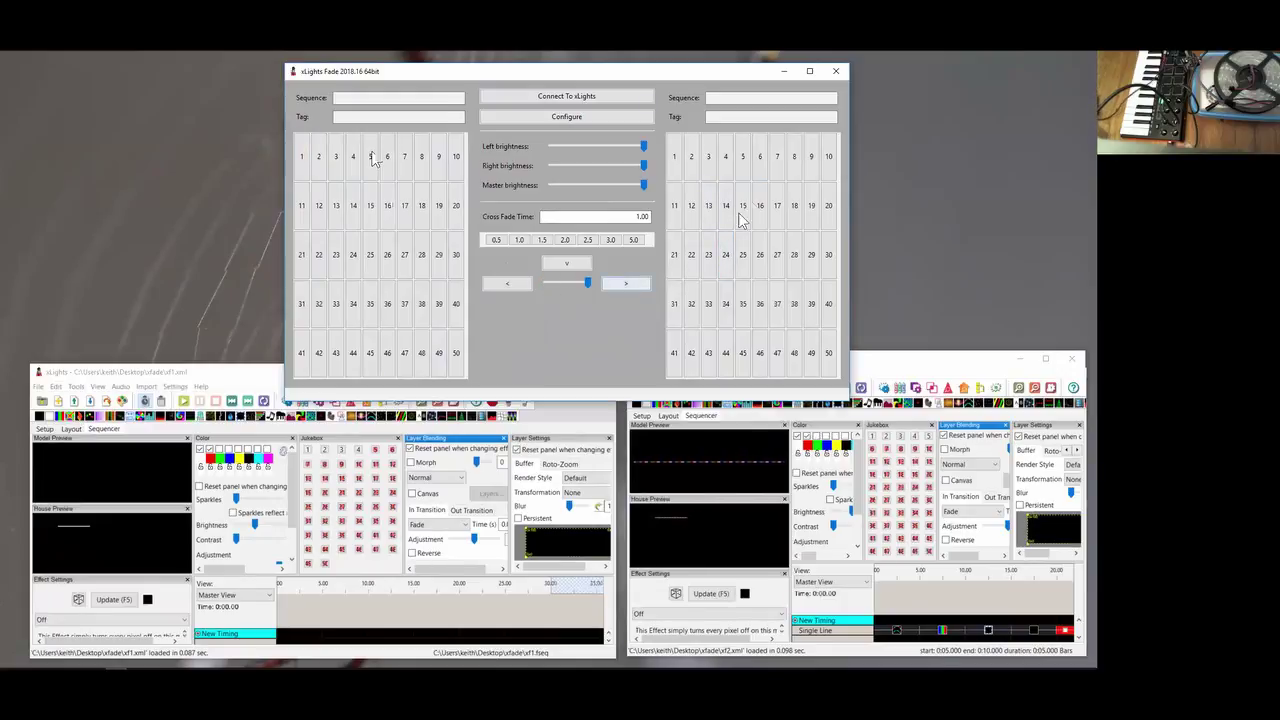
pyautogui.click(530, 284)
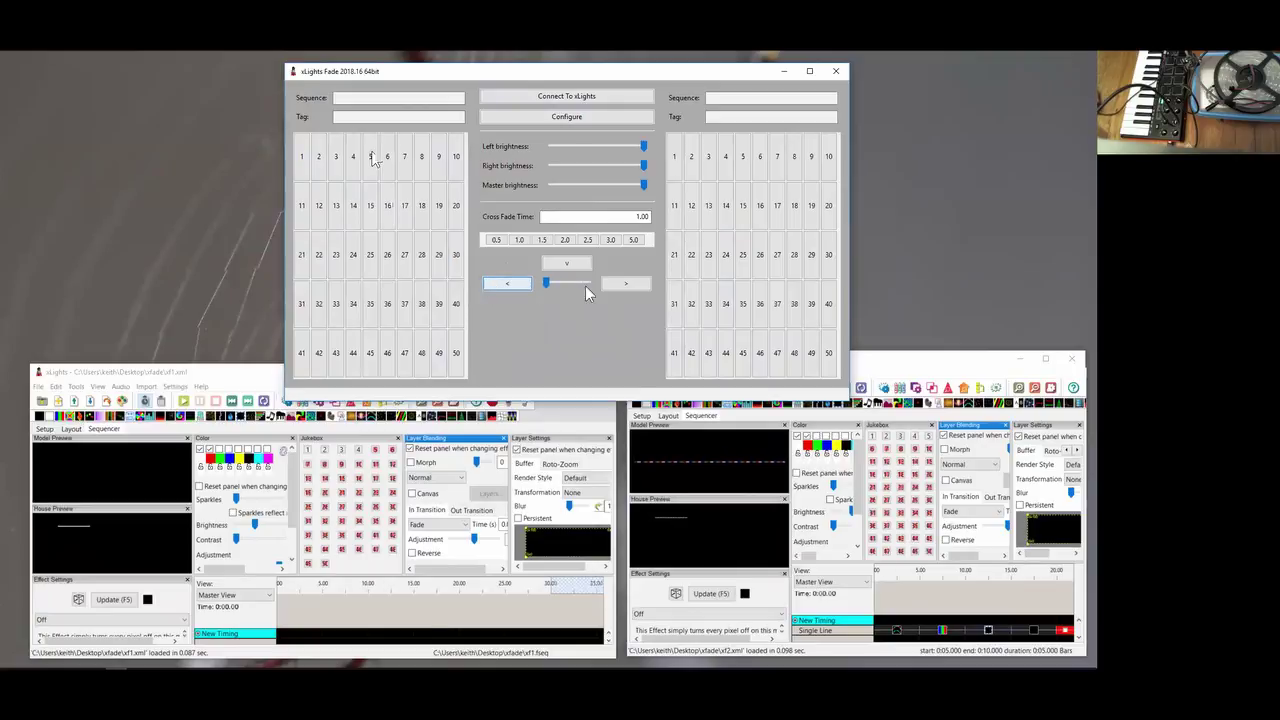
pyautogui.click(619, 286)
pyautogui.click(525, 285)
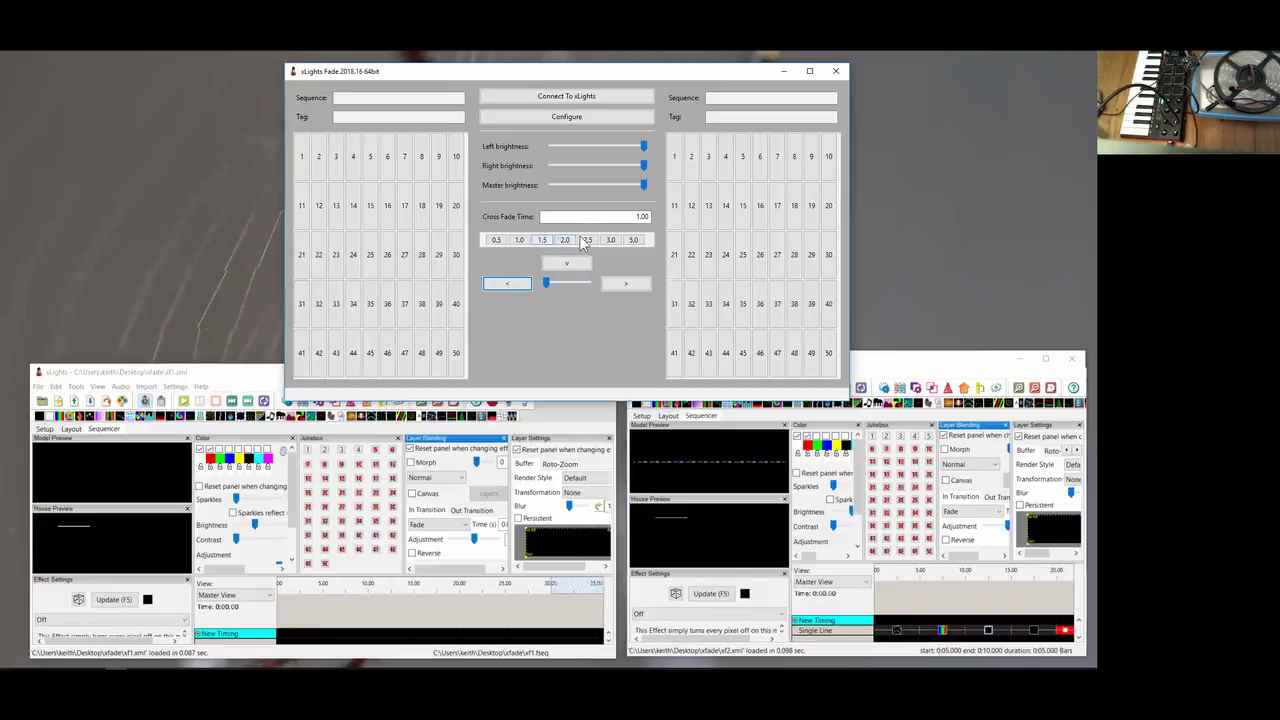
# - Set the cross fade time to 5.0 and fade from the left sequence to the right one
pyautogui.click(633, 240)
pyautogui.click(628, 285)
pyautogui.click(629, 286)
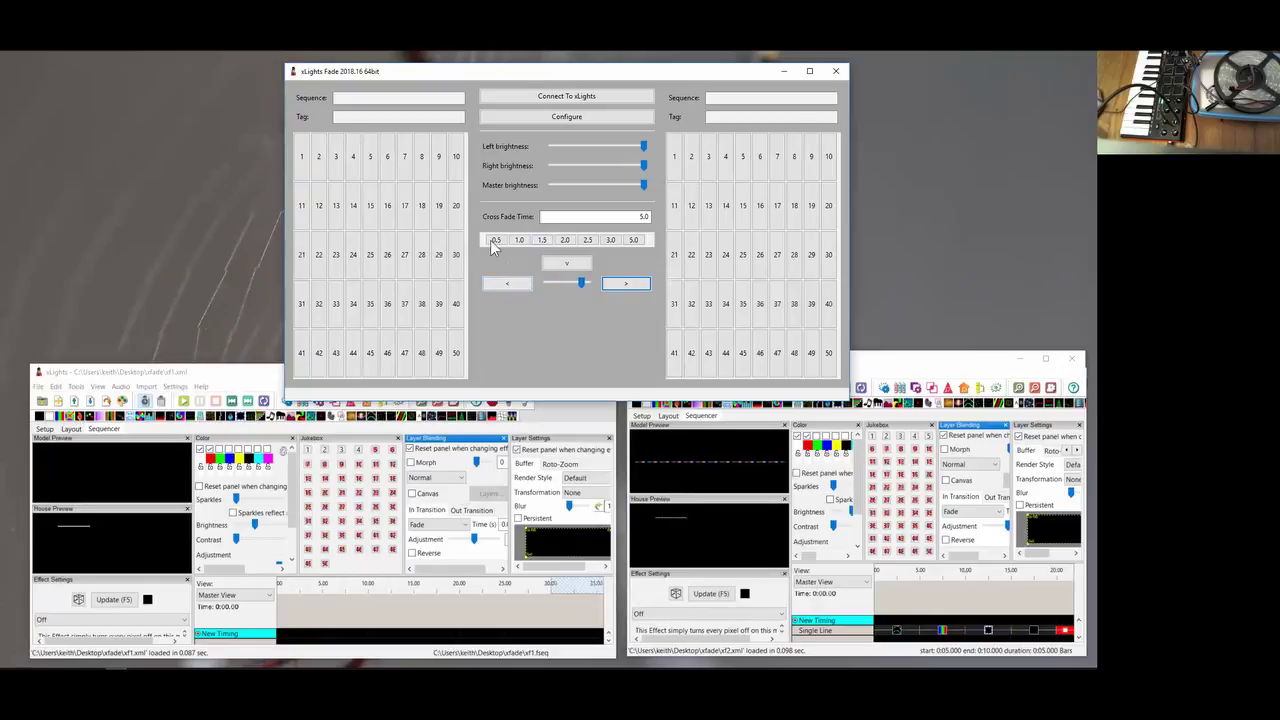
# - Set the cross fade time to 0.5, fade back to the left sequence, and move the fade to the midpoint
pyautogui.click(496, 240)
pyautogui.click(503, 287)
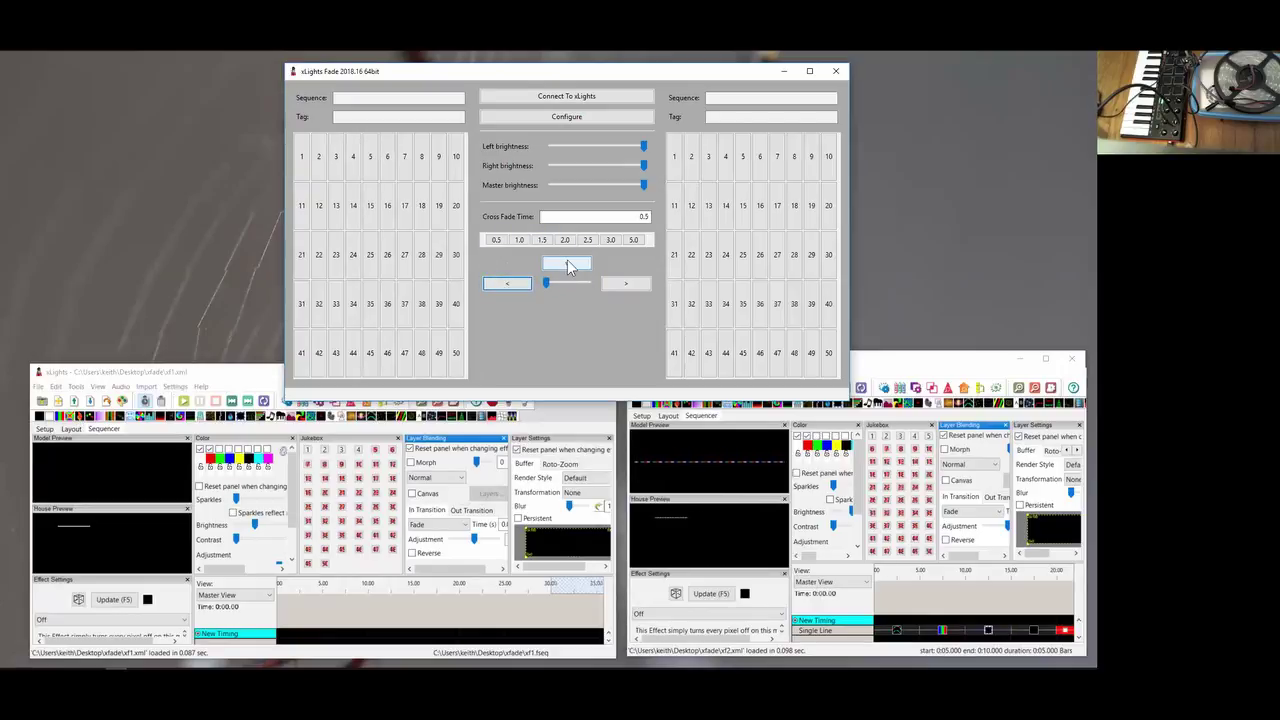
pyautogui.click(568, 266)
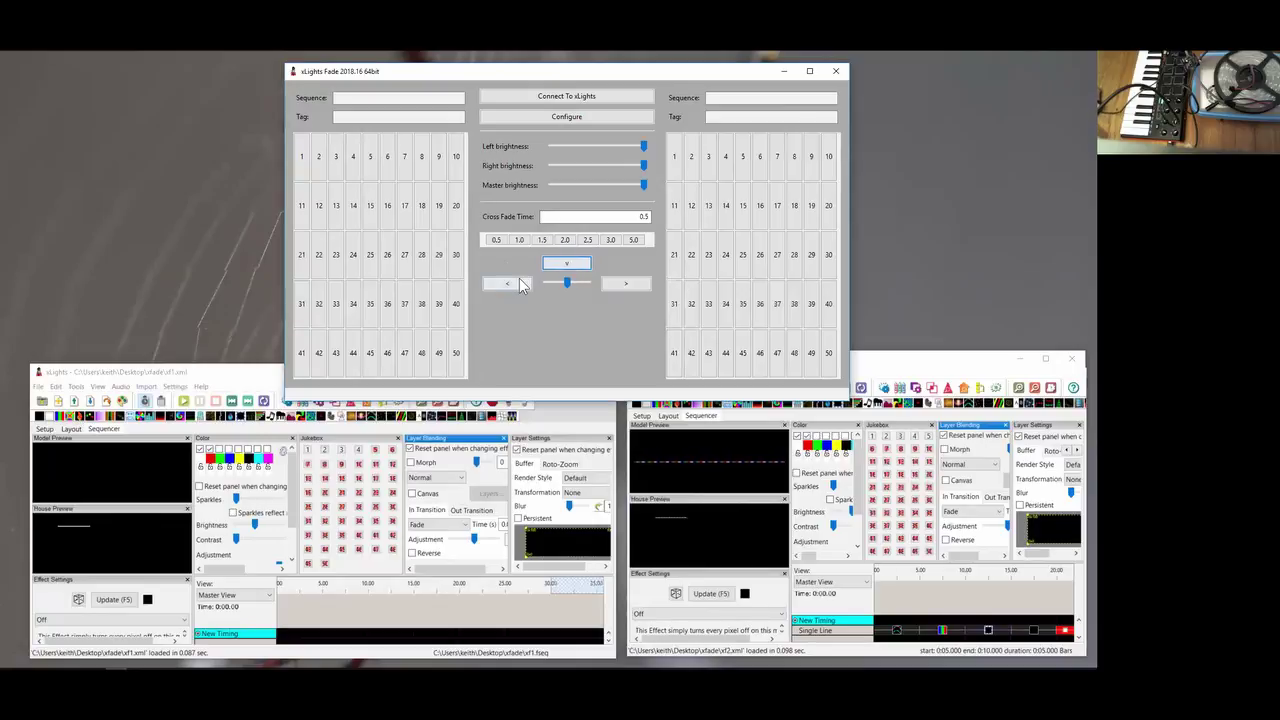
# - Try lowering the left brightness in xLights Fade and return all brightness levels to full
pyautogui.moveTo(632, 216); pyautogui.dragTo(654, 216)
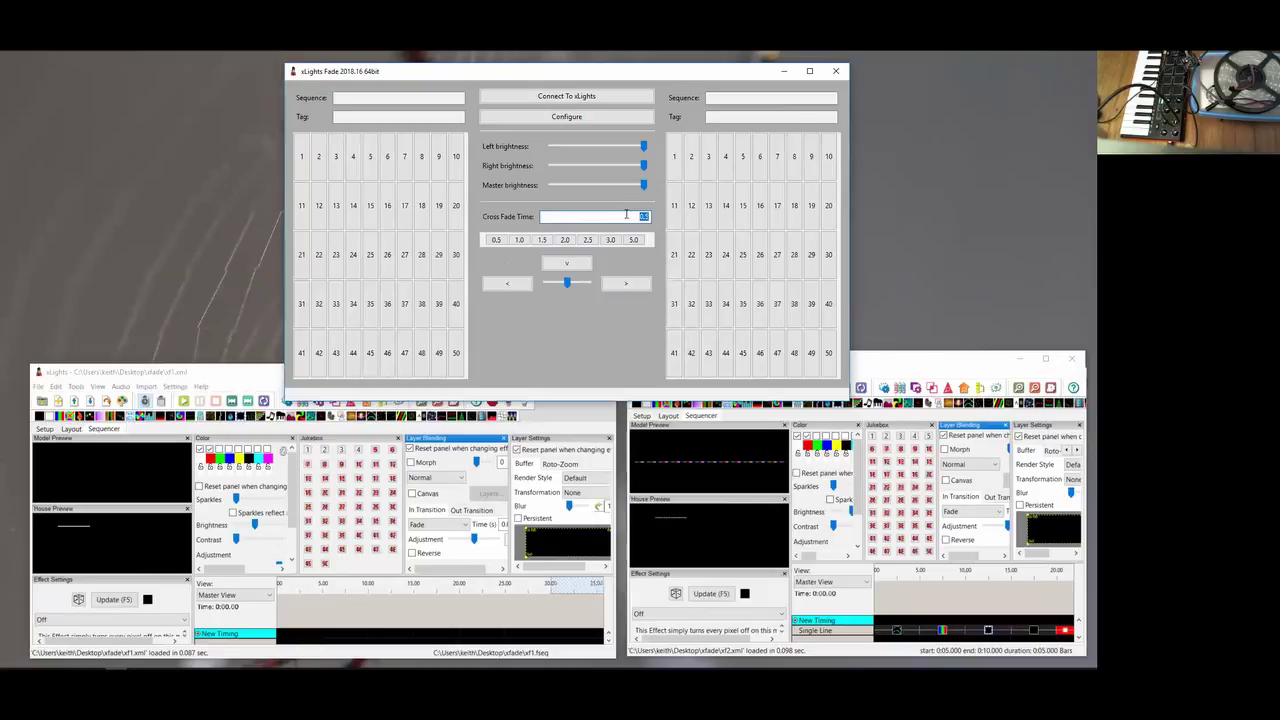
pyautogui.click(532, 289)
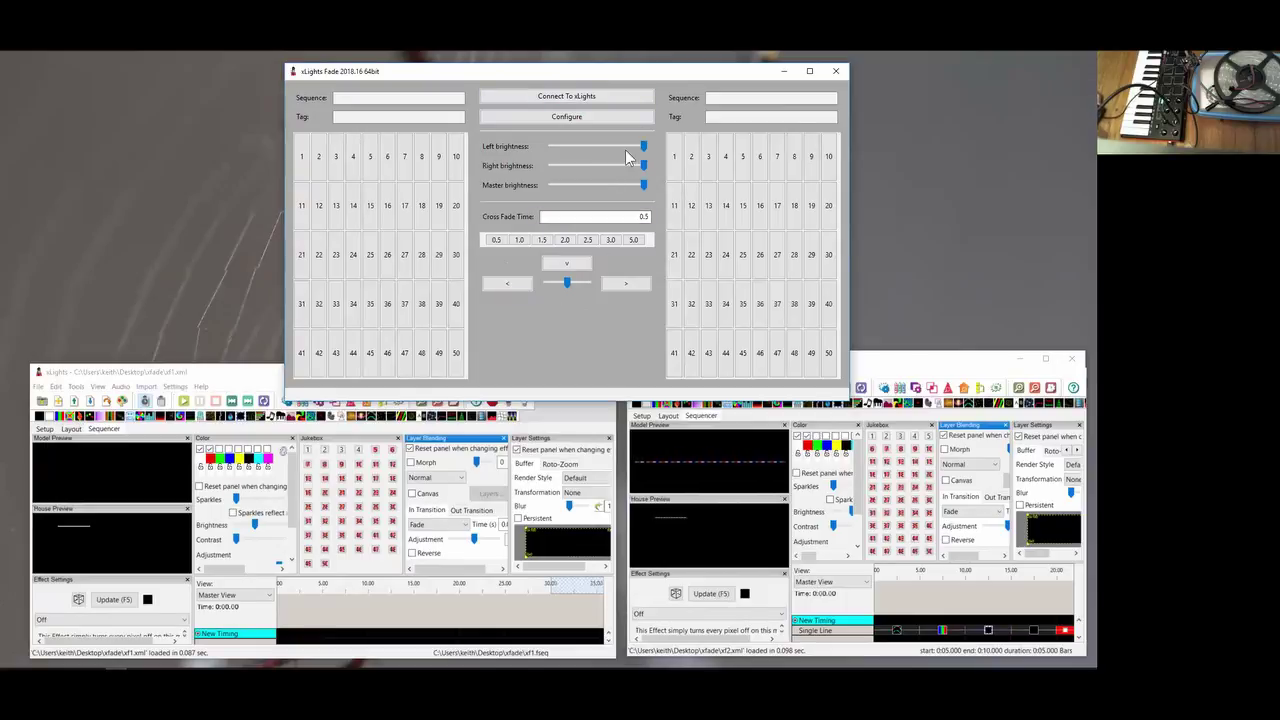
pyautogui.moveTo(643, 148); pyautogui.dragTo(570, 149)
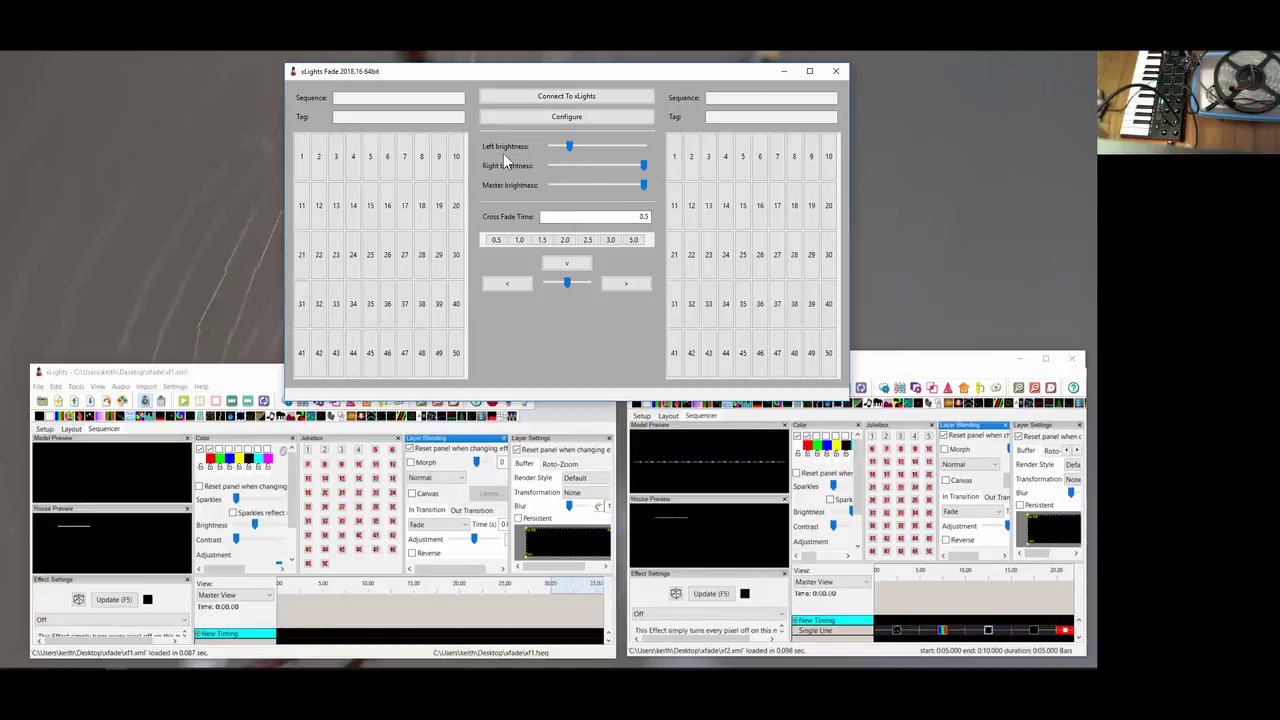
pyautogui.moveTo(645, 168)
pyautogui.mouseDown()
pyautogui.moveTo(615, 166)
pyautogui.moveTo(617, 187)
pyautogui.moveTo(584, 187)
pyautogui.moveTo(645, 190)
pyautogui.mouseUp()
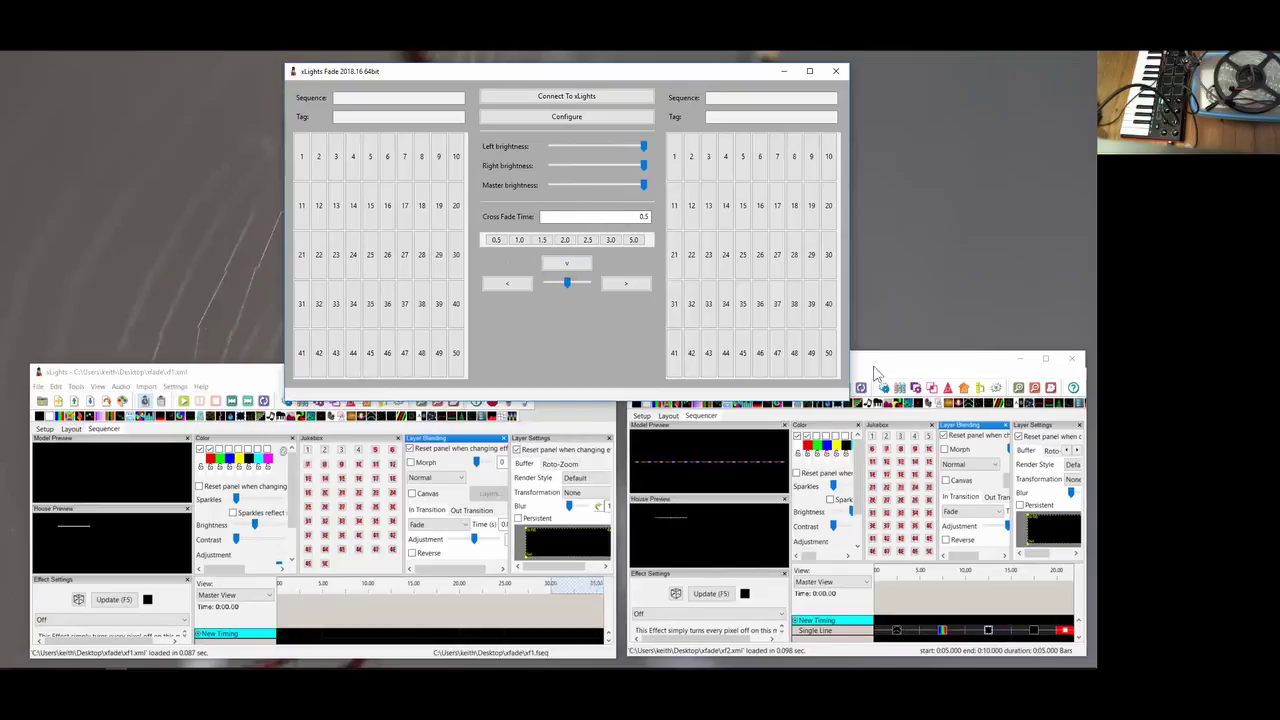
# - Show the lighting network setup in both the xf2 and xf1 xLights windows and examine the E131 output
pyautogui.click(922, 362)
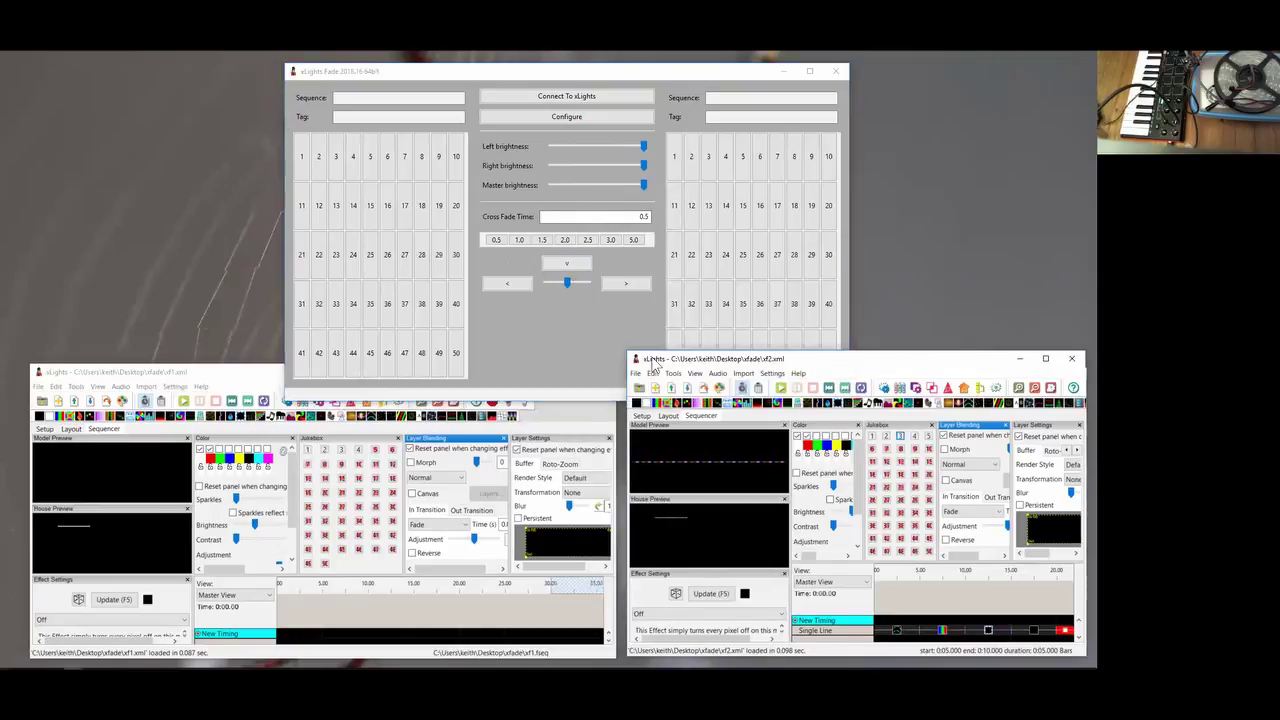
pyautogui.click(249, 383)
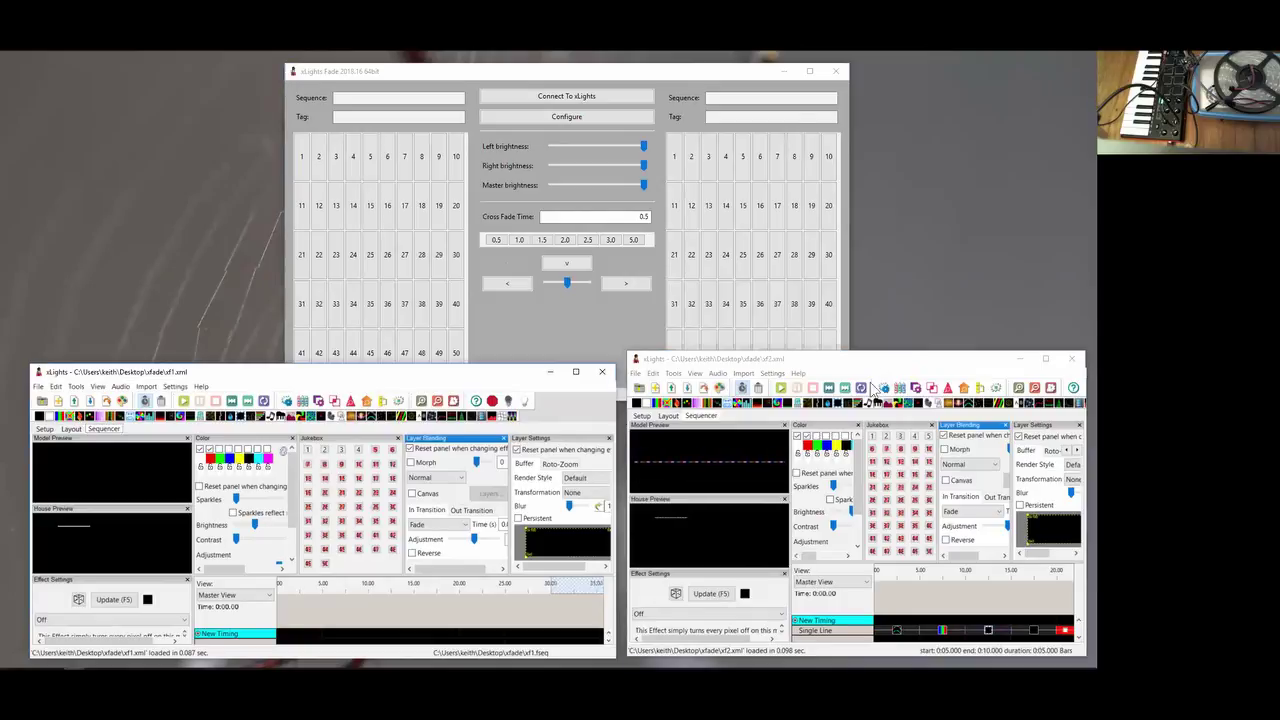
pyautogui.click(643, 416)
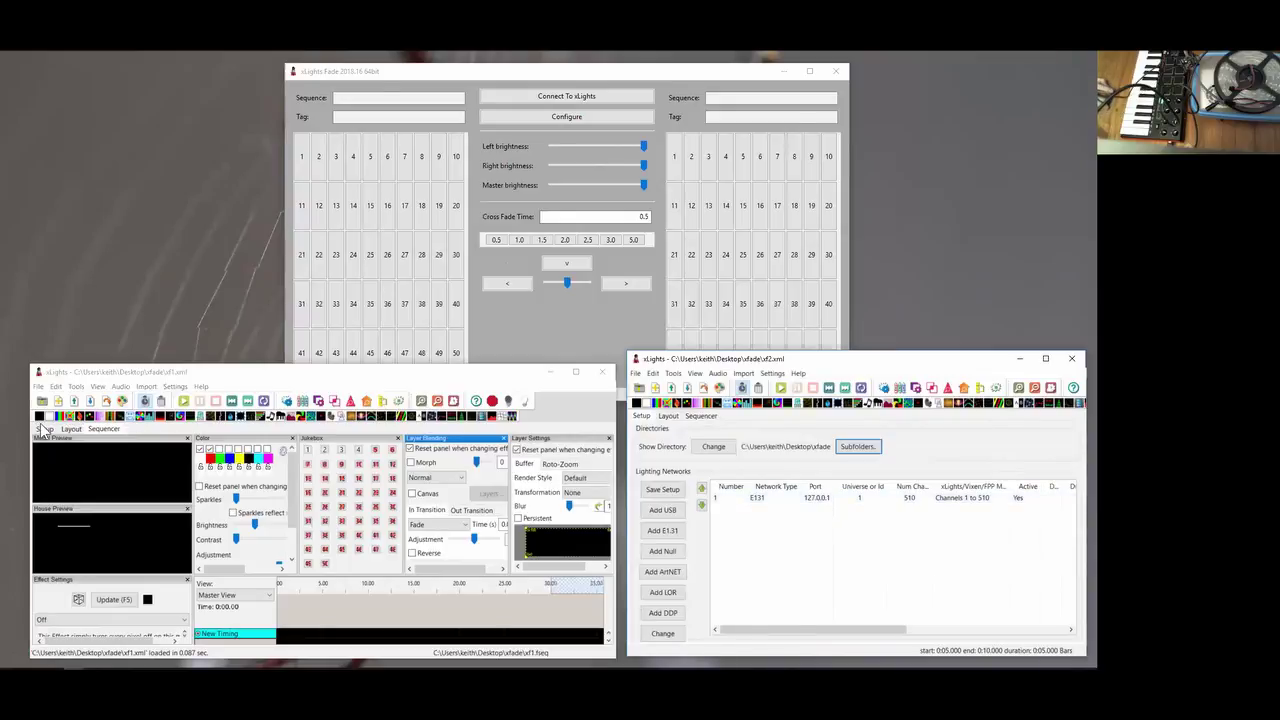
pyautogui.click(44, 429)
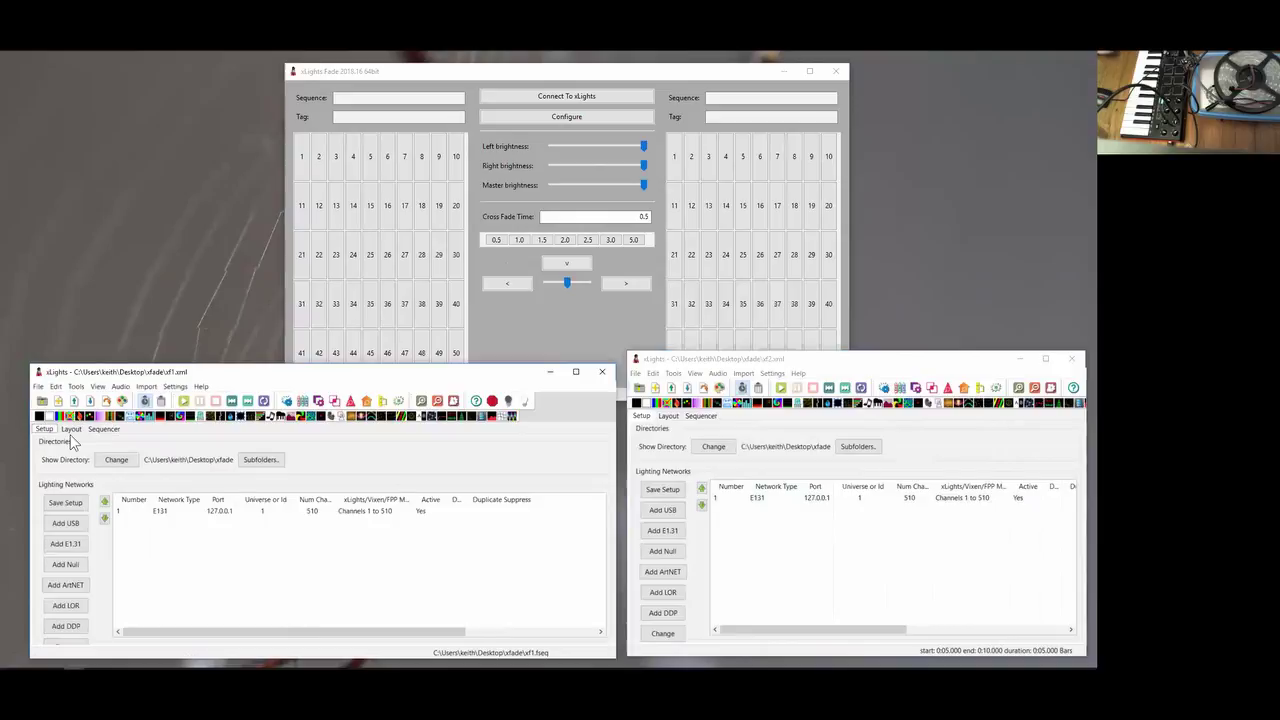
pyautogui.click(222, 515)
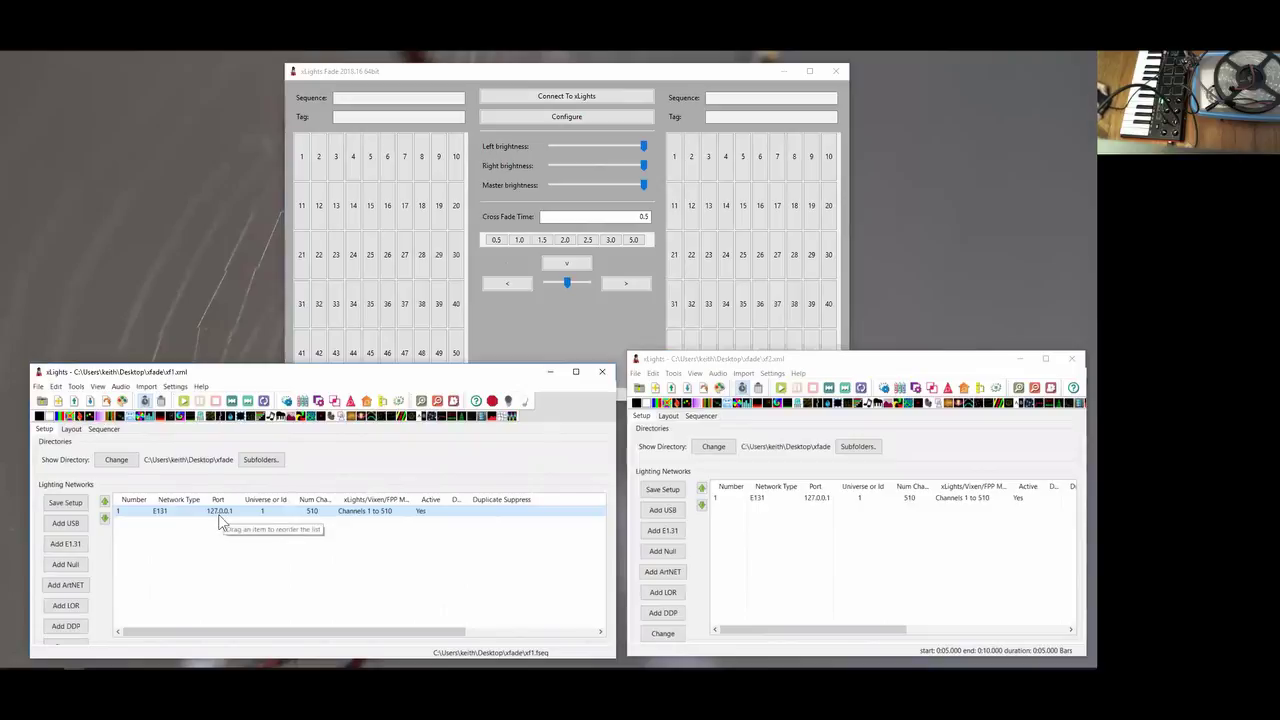
# - Move the xLights Fade window slightly upward and compare the network setups of xf1 and xf2
pyautogui.click(559, 74)
pyautogui.moveTo(545, 73); pyautogui.dragTo(552, 65)
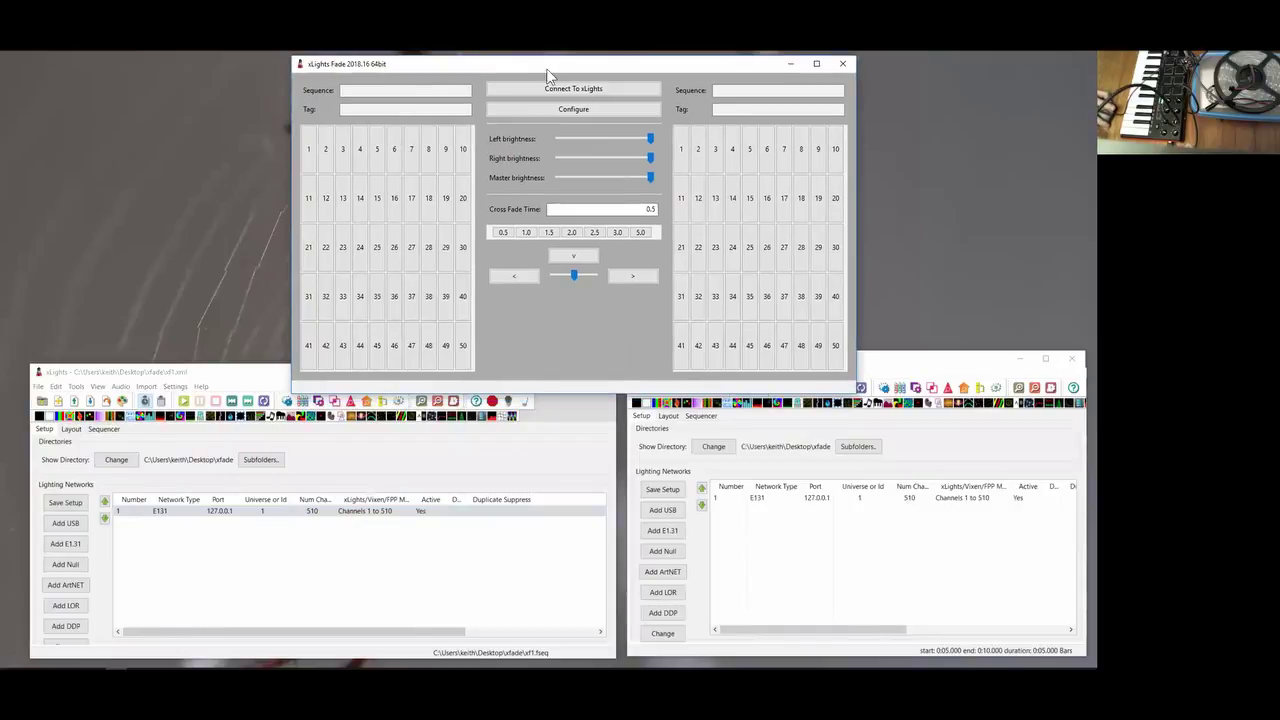
pyautogui.click(266, 531)
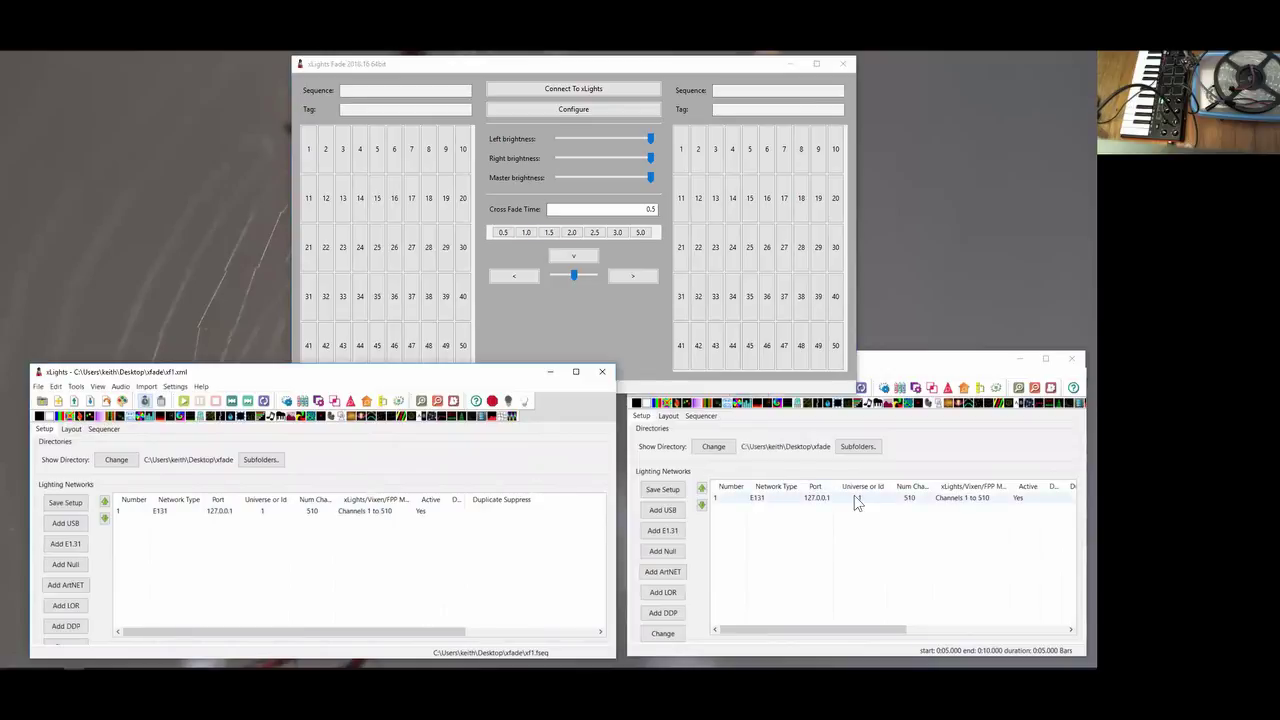
pyautogui.click(895, 367)
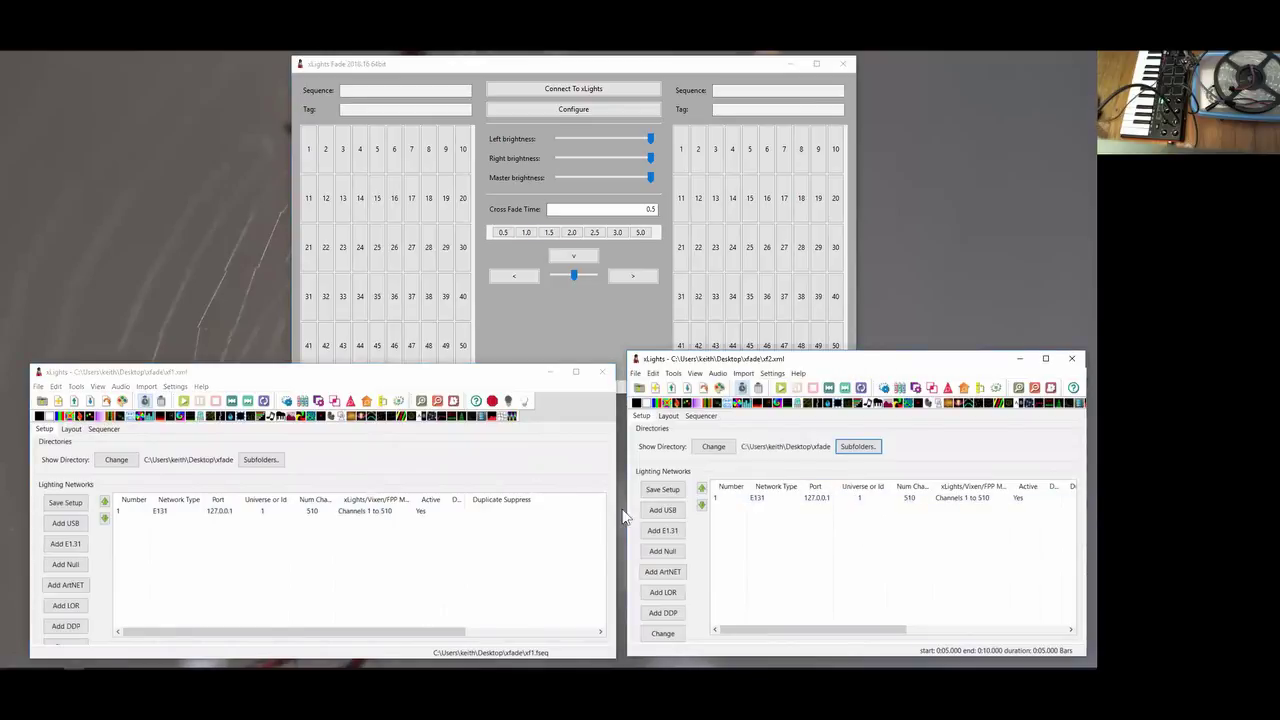
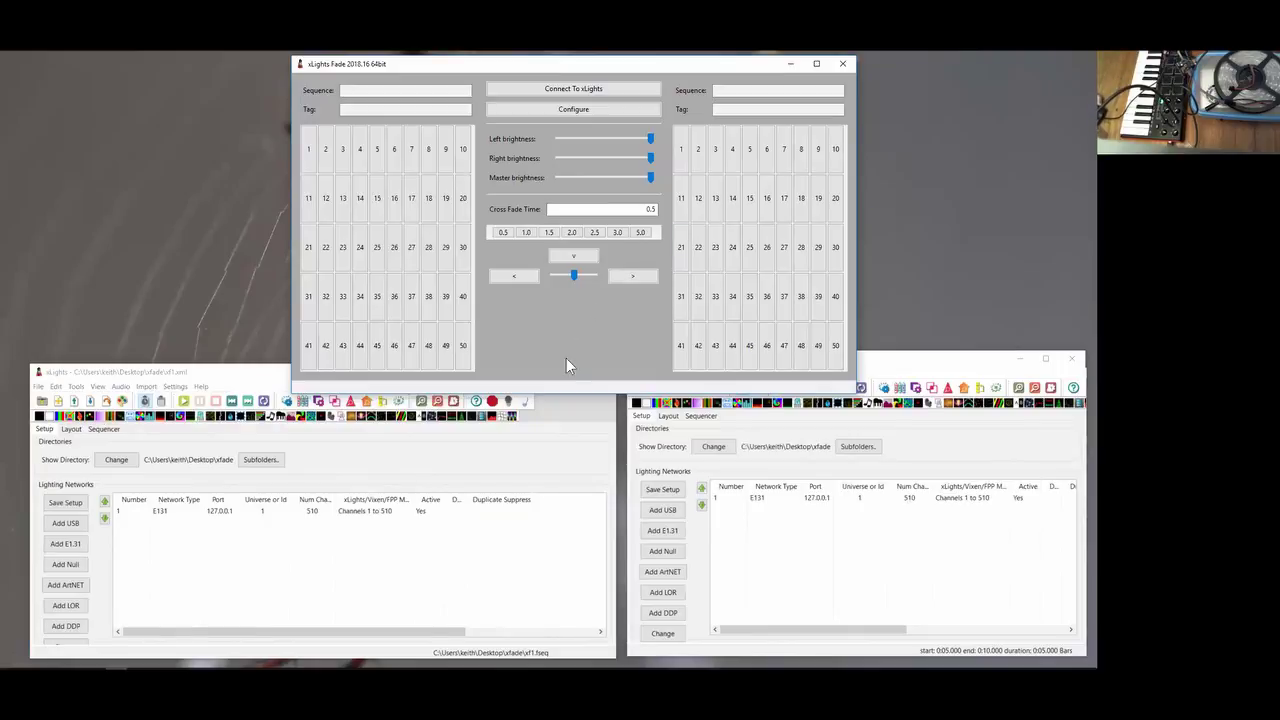
# - Open the xLights Fade configuration and review the forced input interface address and the MIDI device options
pyautogui.click(576, 108)
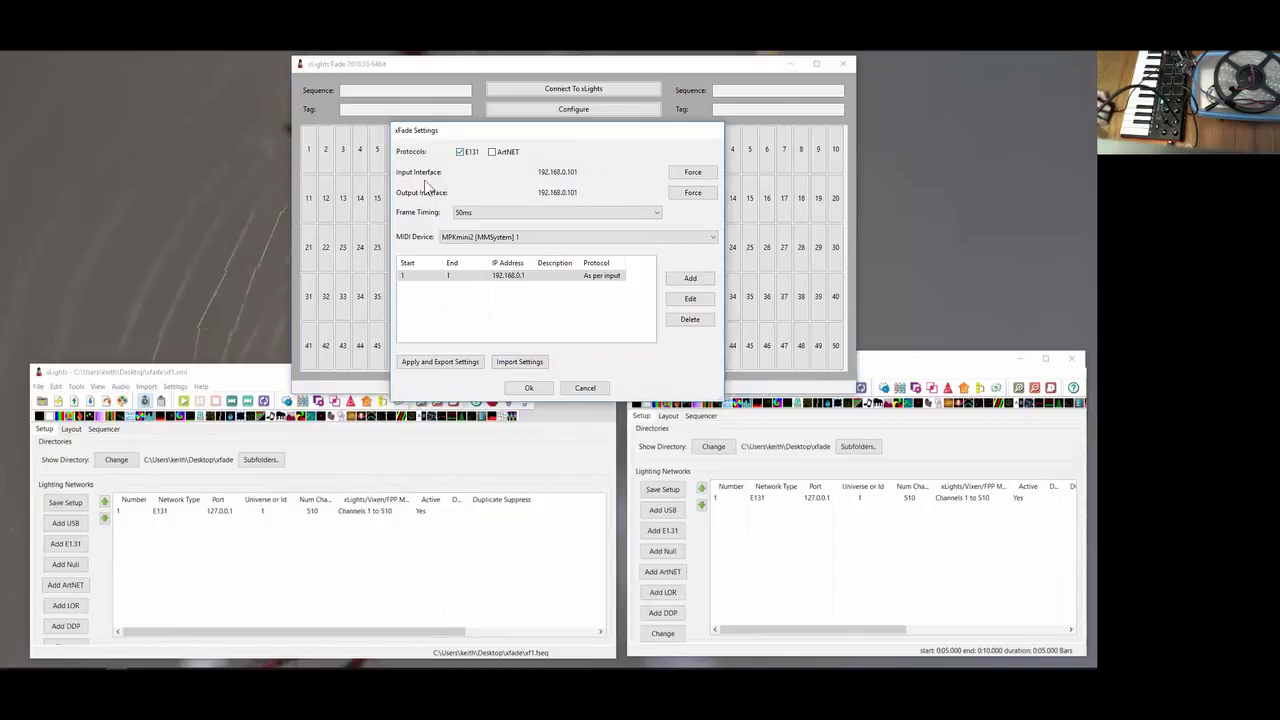
pyautogui.click(687, 176)
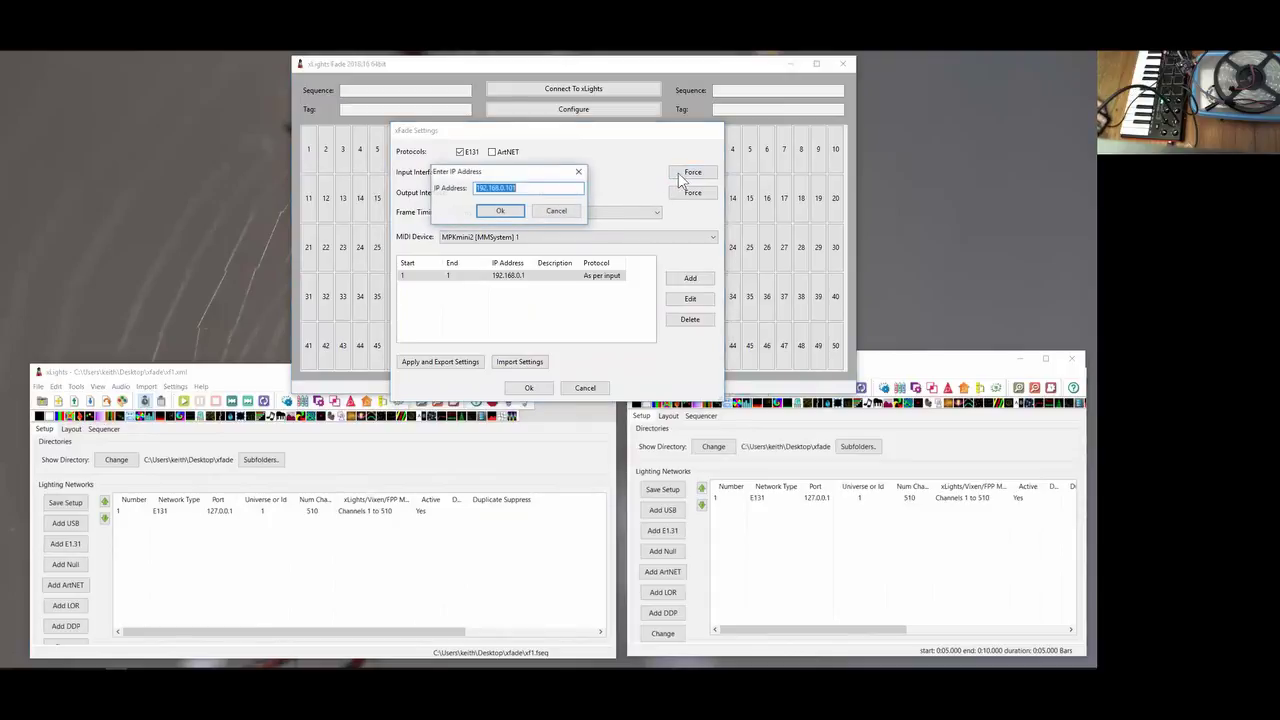
pyautogui.press('BackSpace')
pyautogui.click(517, 212)
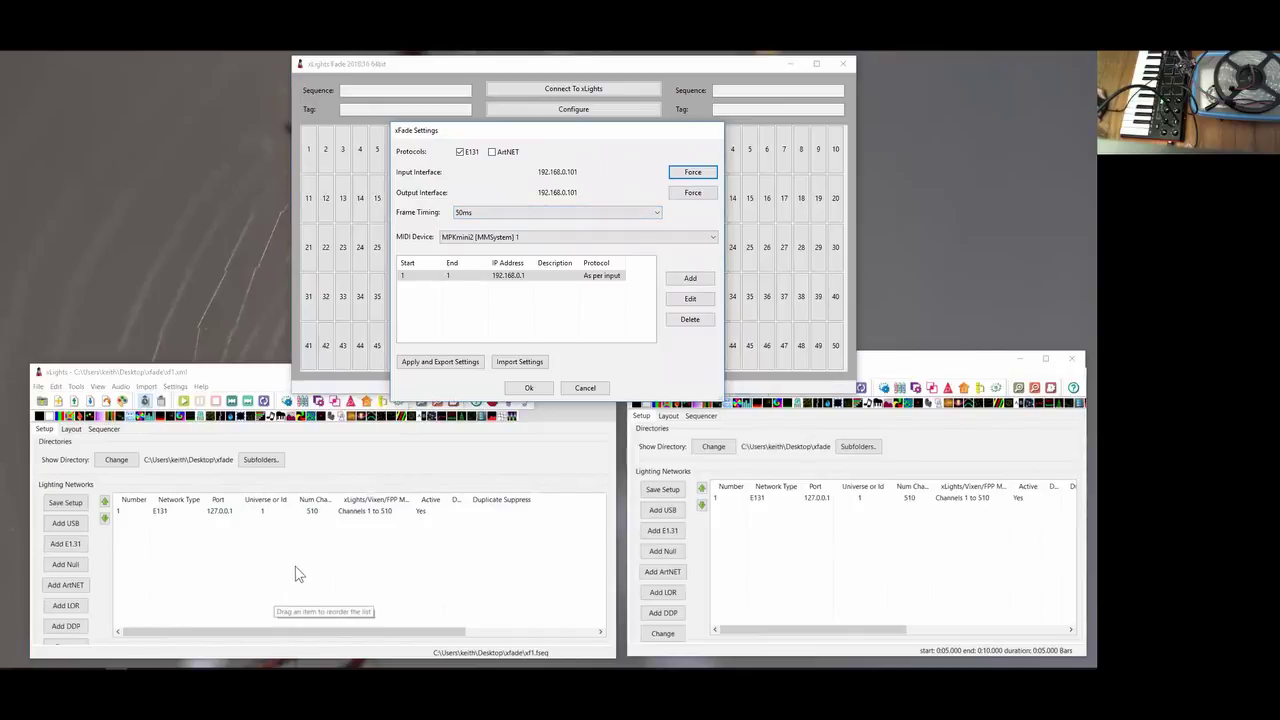
pyautogui.click(566, 240)
pyautogui.click(520, 238)
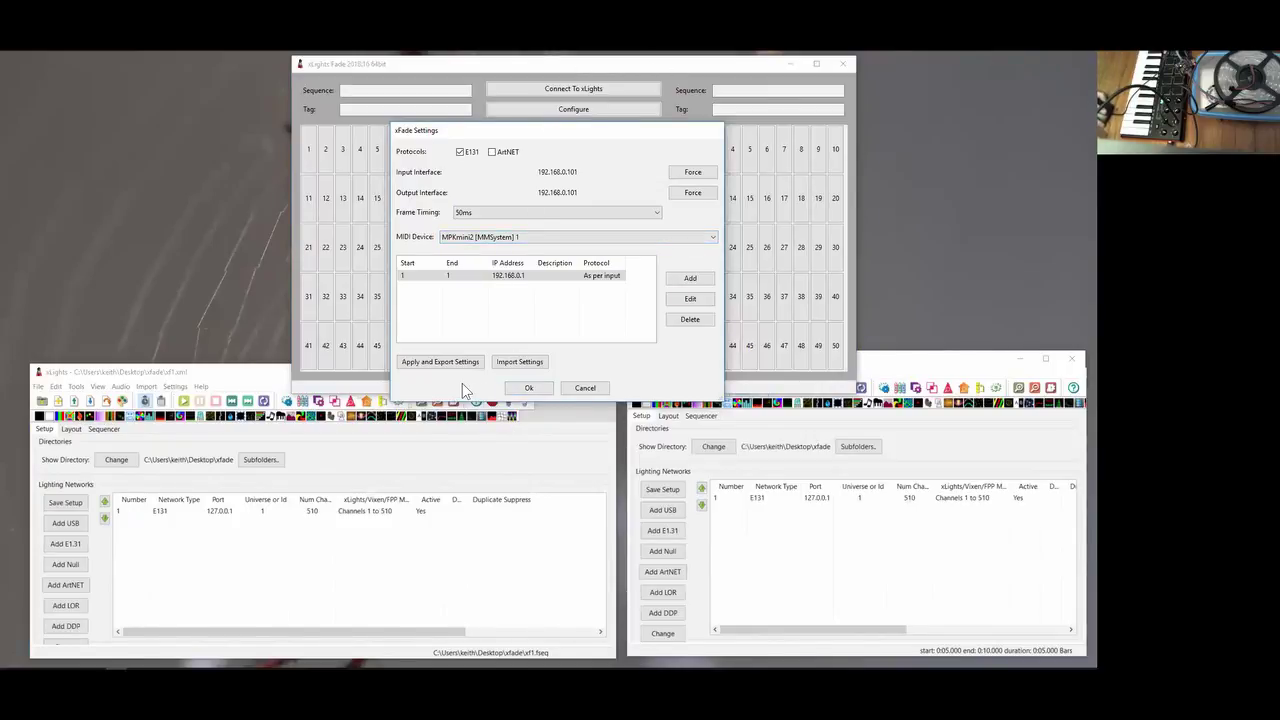
# - Select the universe 1 output entry and examine its destination IP address
pyautogui.click(422, 280)
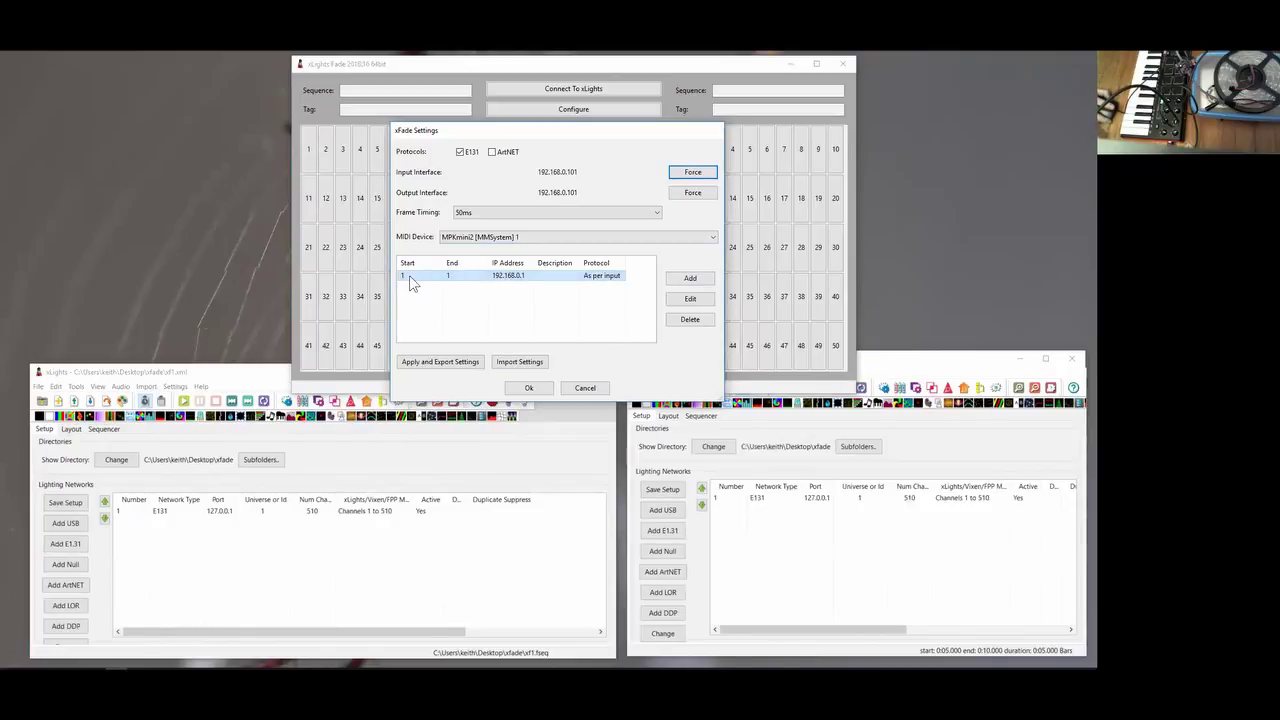
pyautogui.click(512, 276)
pyautogui.write('23')
pyautogui.press('Escape')
# - Add an output entry for universes 100 to 110 with destination IP 192.168.0.1 and protocol As per input
pyautogui.click(690, 278)
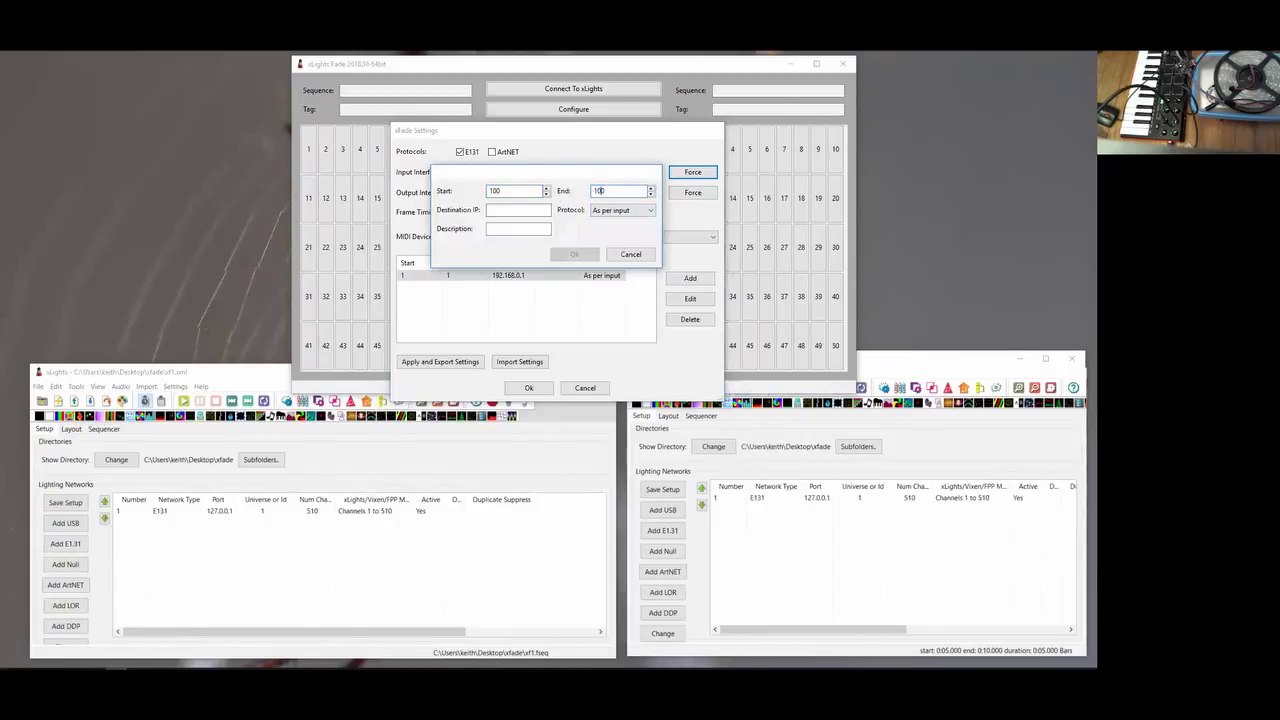
pyautogui.write('10')
pyautogui.press('Tab')
pyautogui.write('192.168.0.1')
pyautogui.press('Tab')
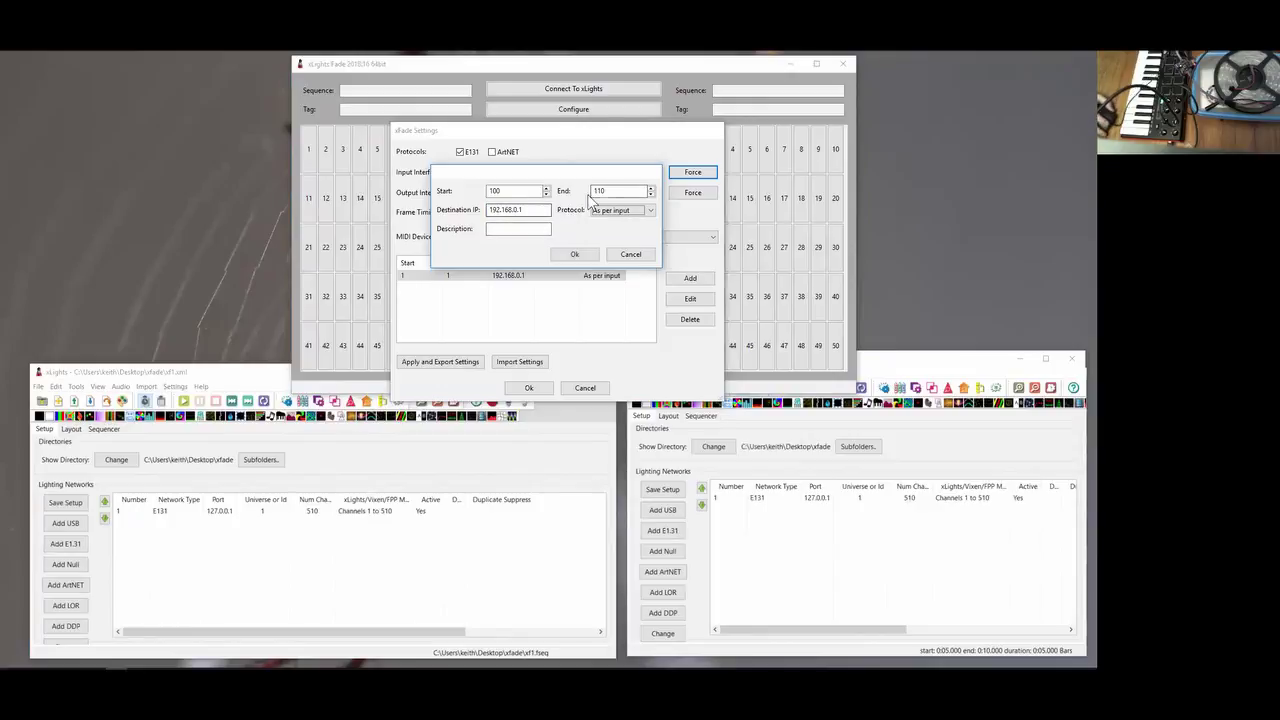
pyautogui.click(509, 191)
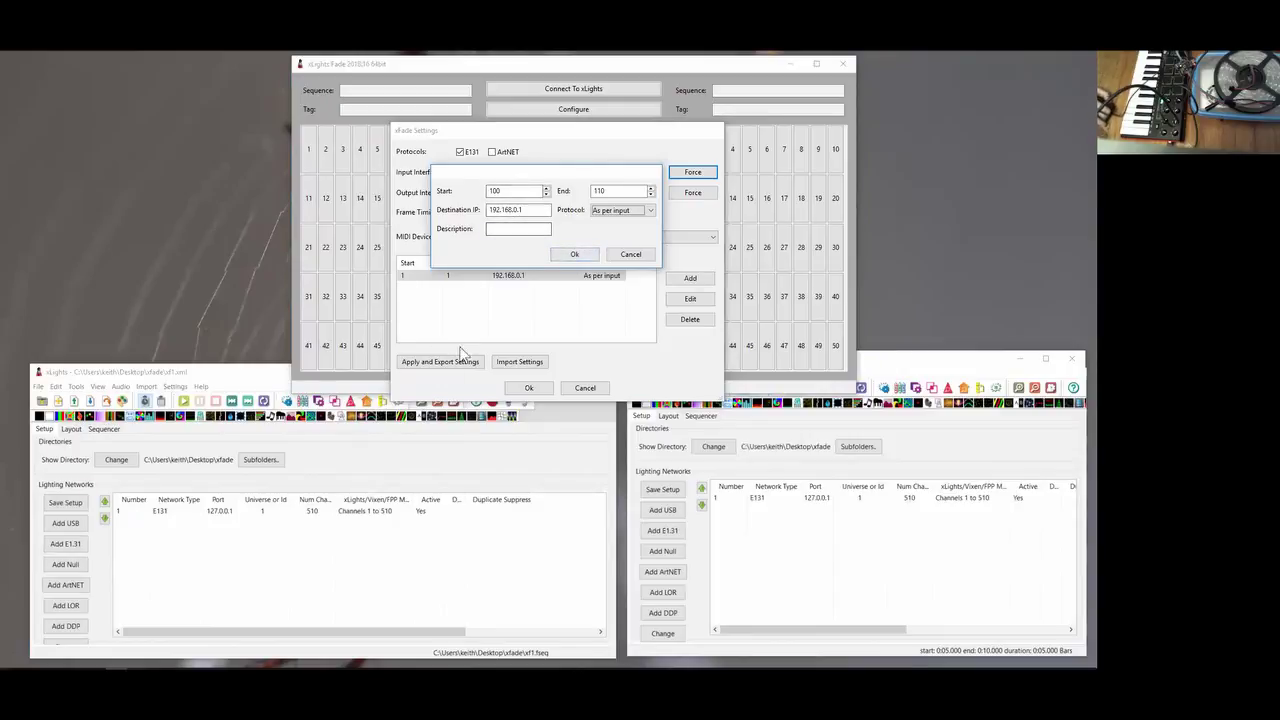
pyautogui.click(574, 254)
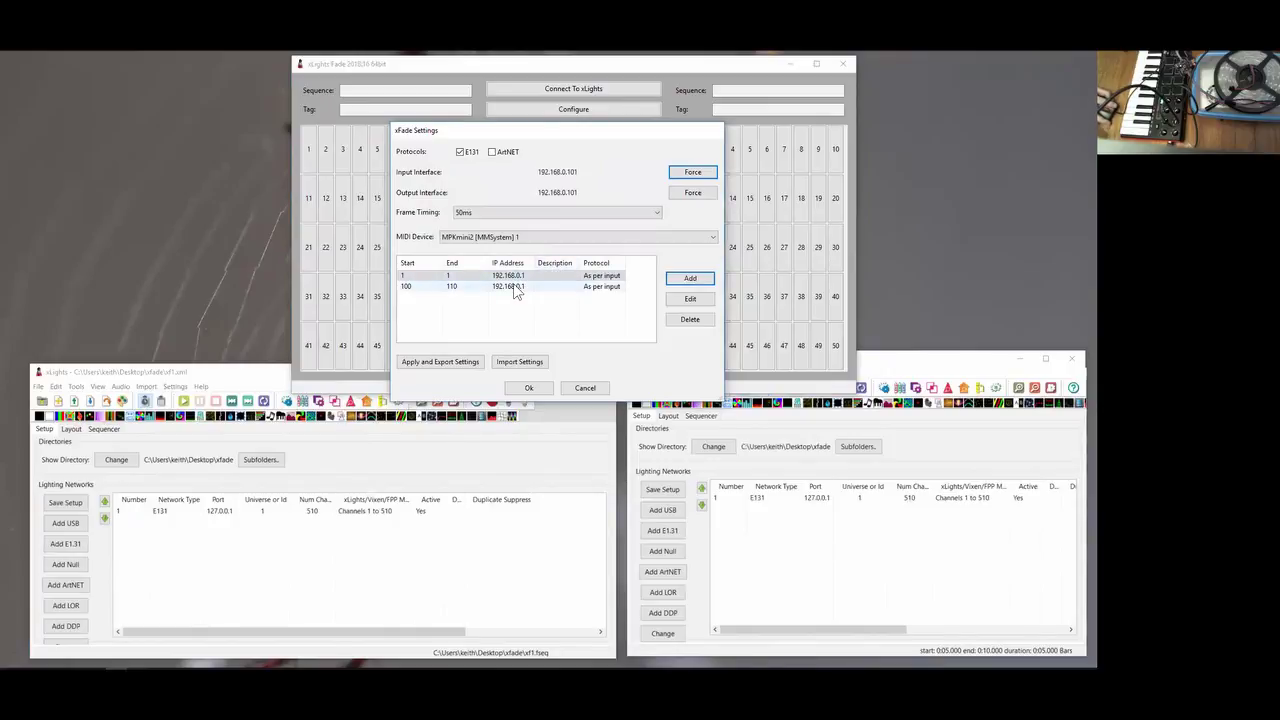
# - Widen the IP Address column, delete the output entry for universes 100 to 110, and accept the xFade settings
pyautogui.click(513, 292)
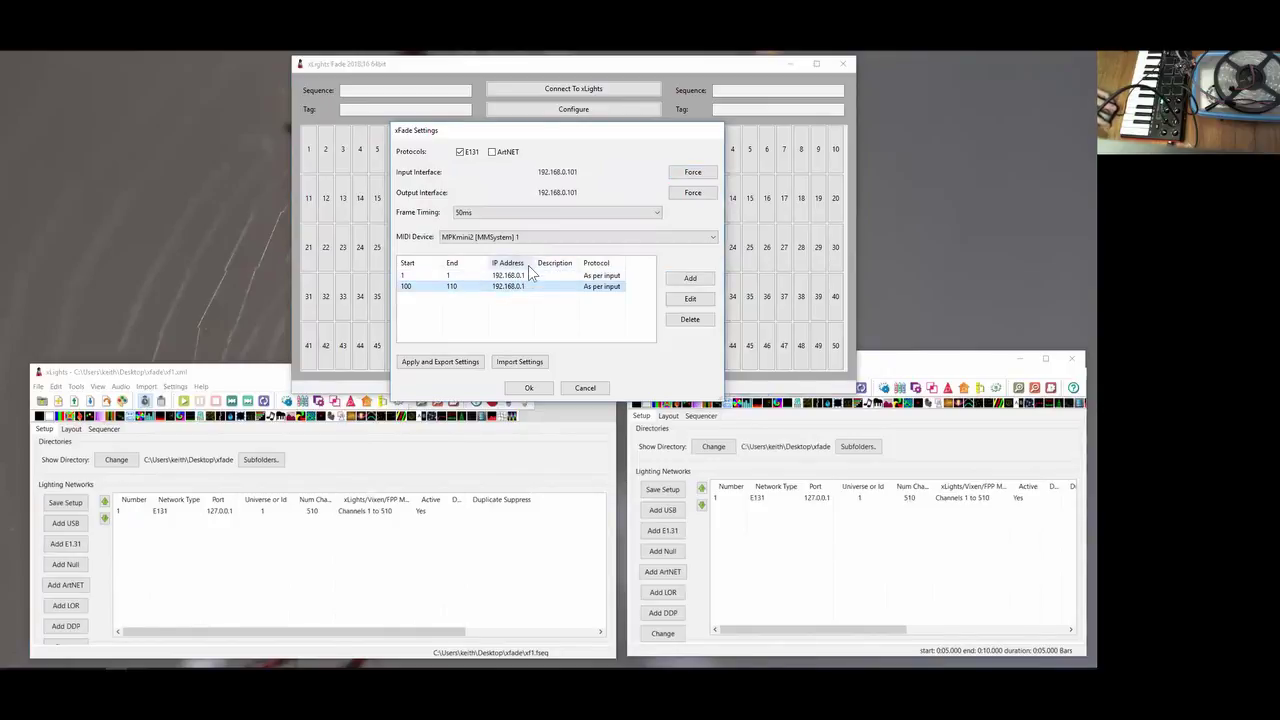
pyautogui.moveTo(533, 262); pyautogui.dragTo(537, 262)
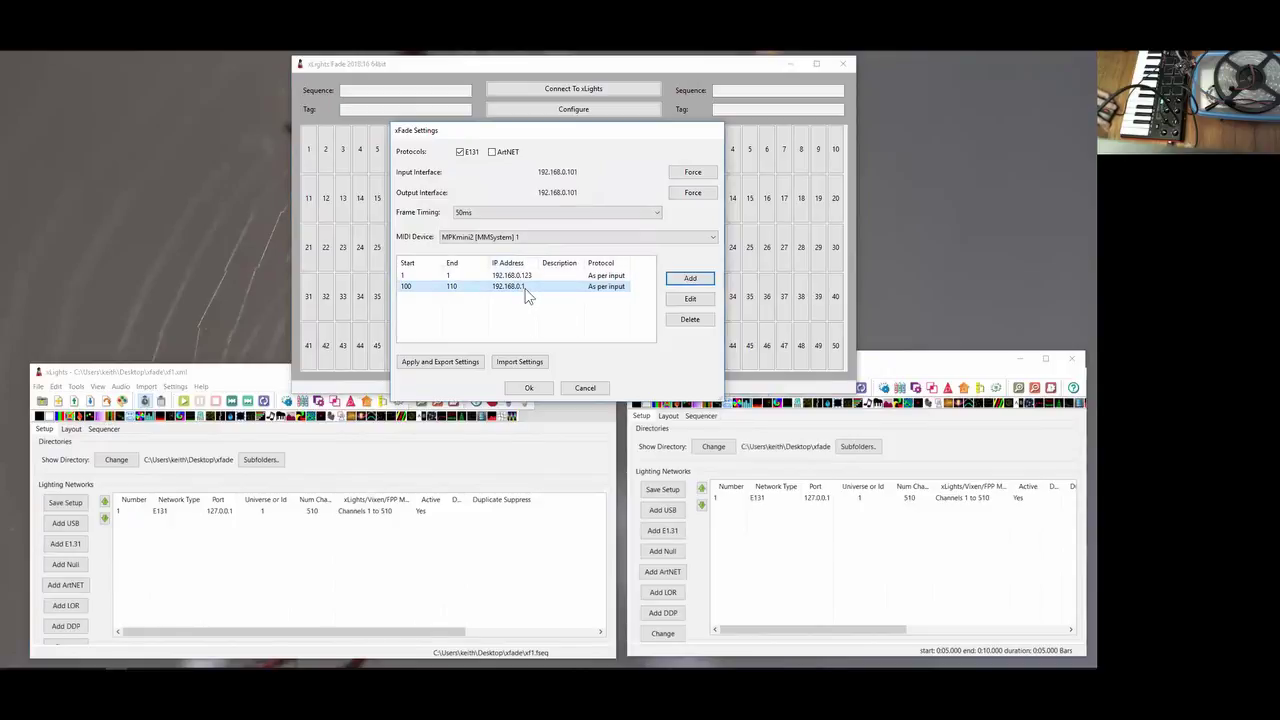
pyautogui.click(689, 318)
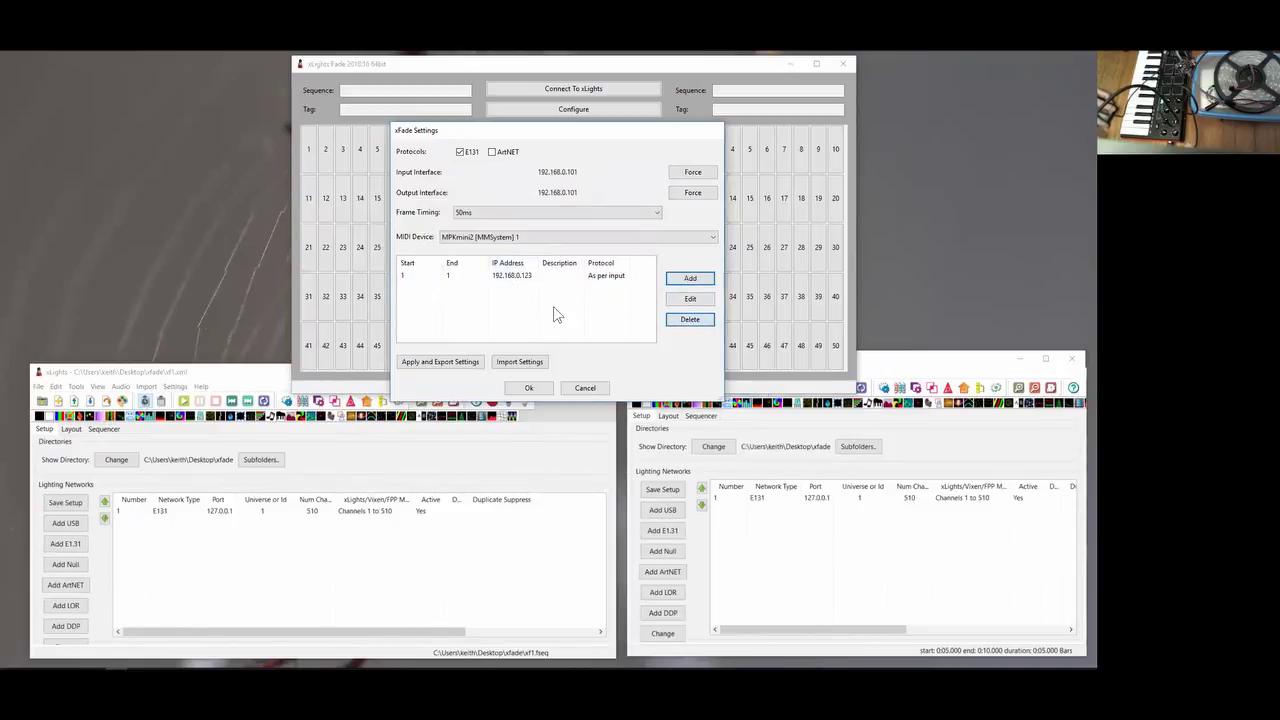
pyautogui.click(529, 388)
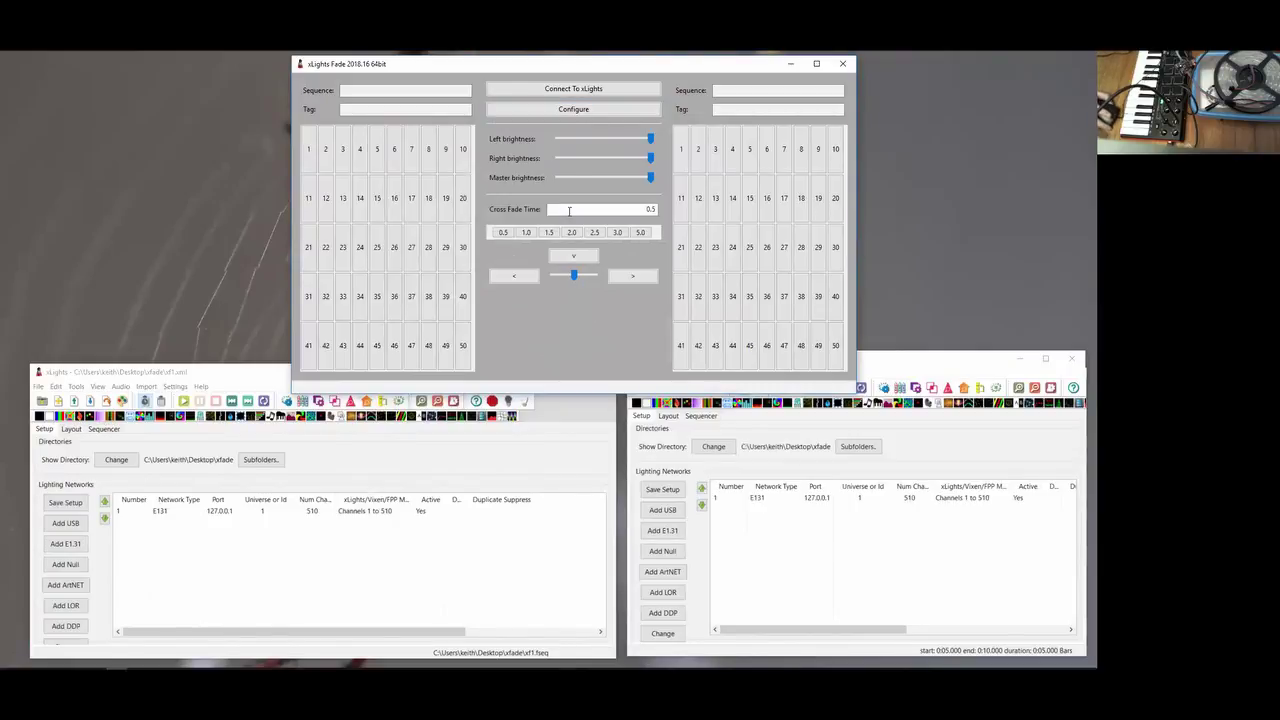
# - Connect xLights Fade to both running xLights instances and check the connection indicators while switching between the windows
pyautogui.click(569, 88)
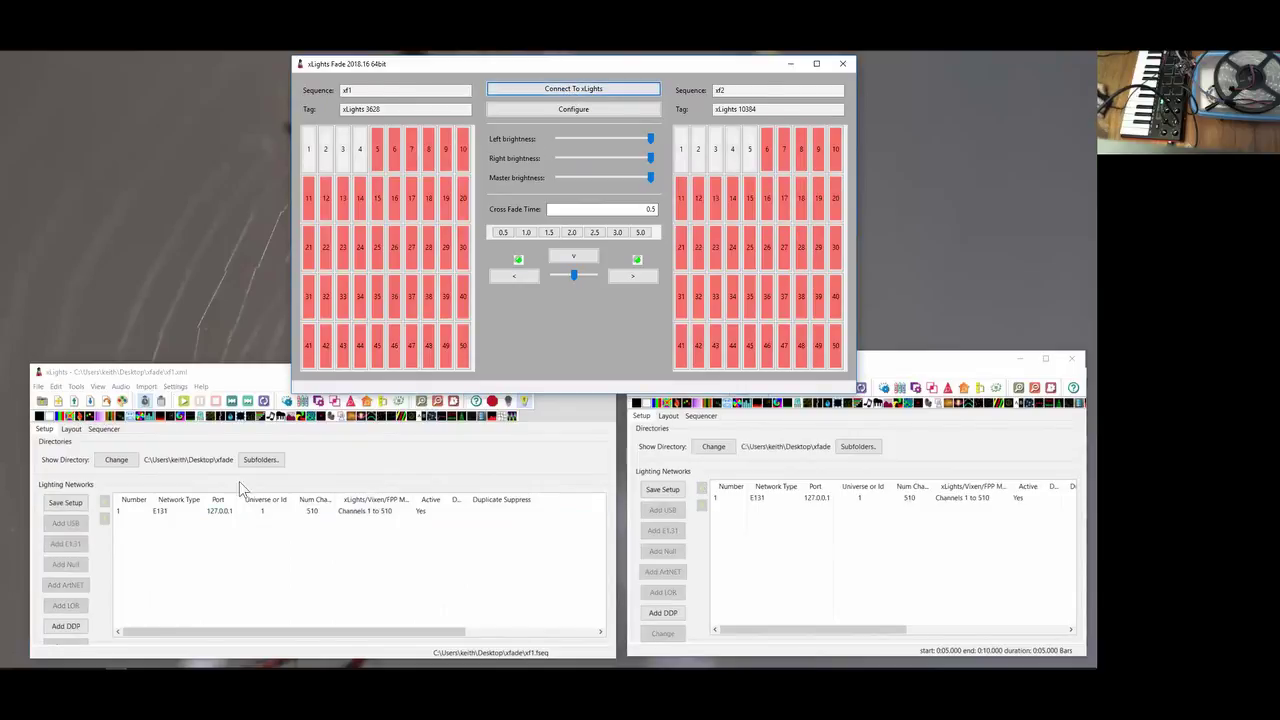
pyautogui.click(240, 380)
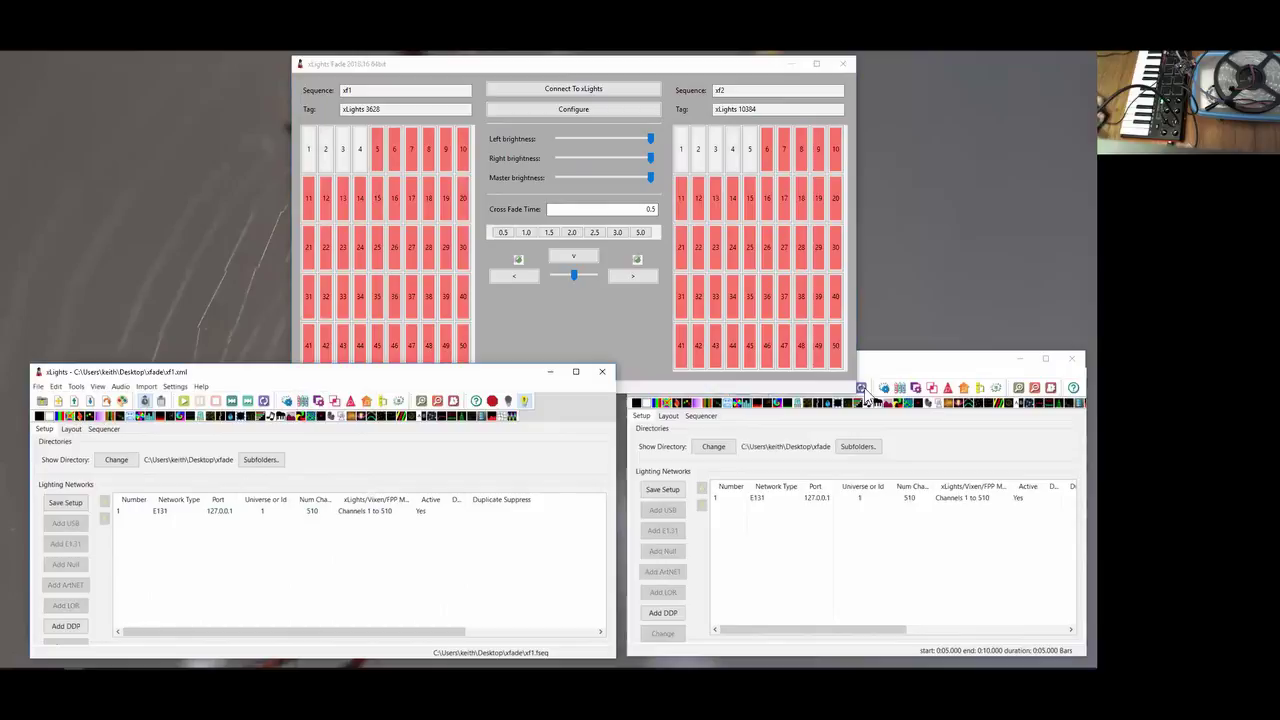
pyautogui.click(934, 365)
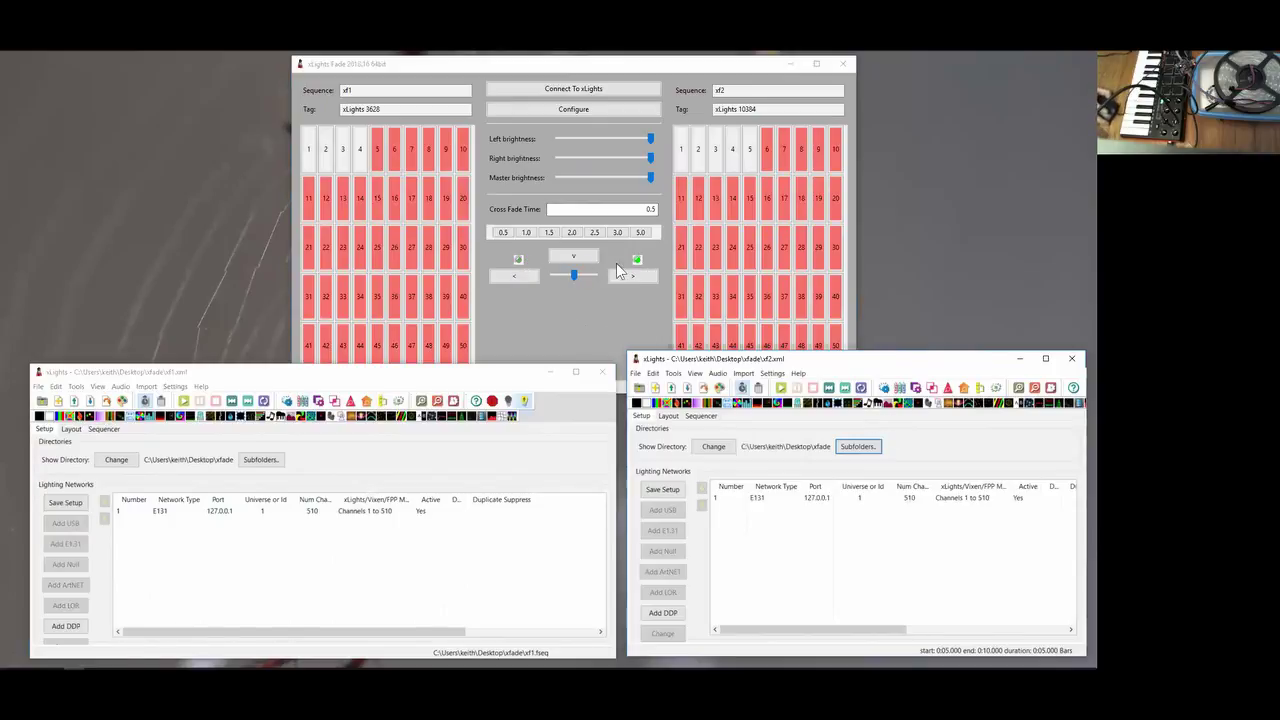
pyautogui.click(611, 67)
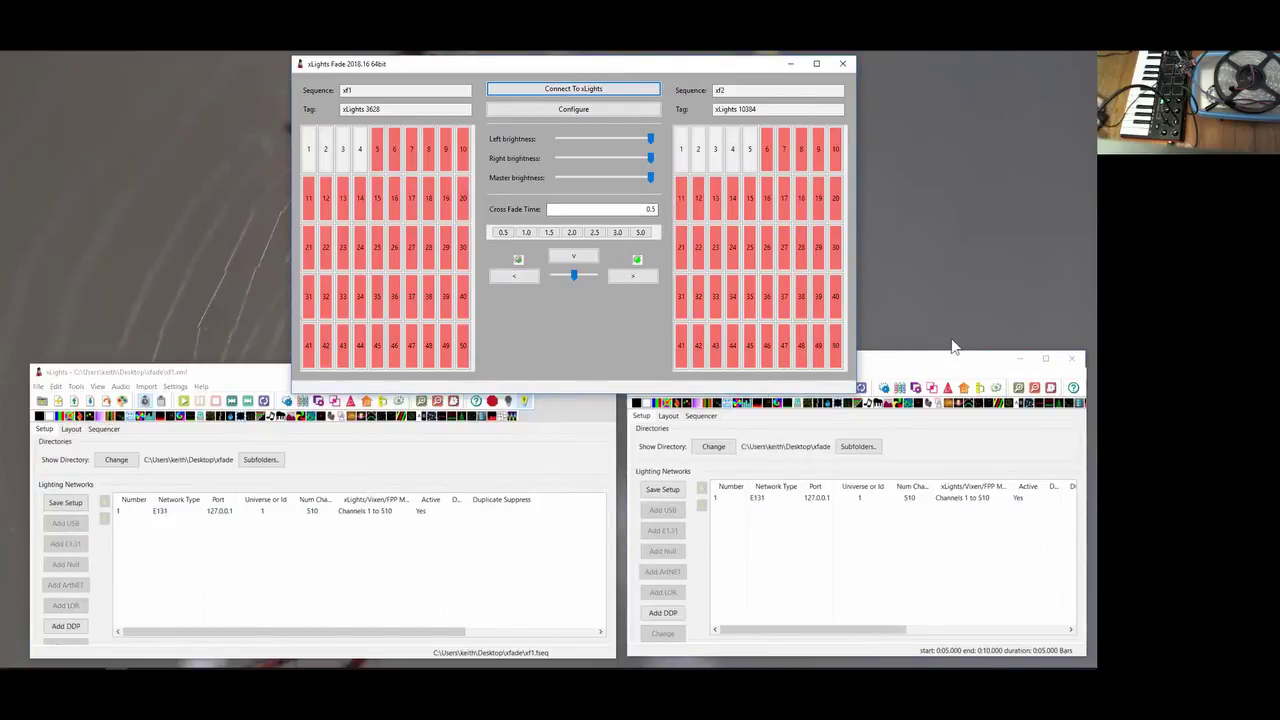
pyautogui.click(527, 398)
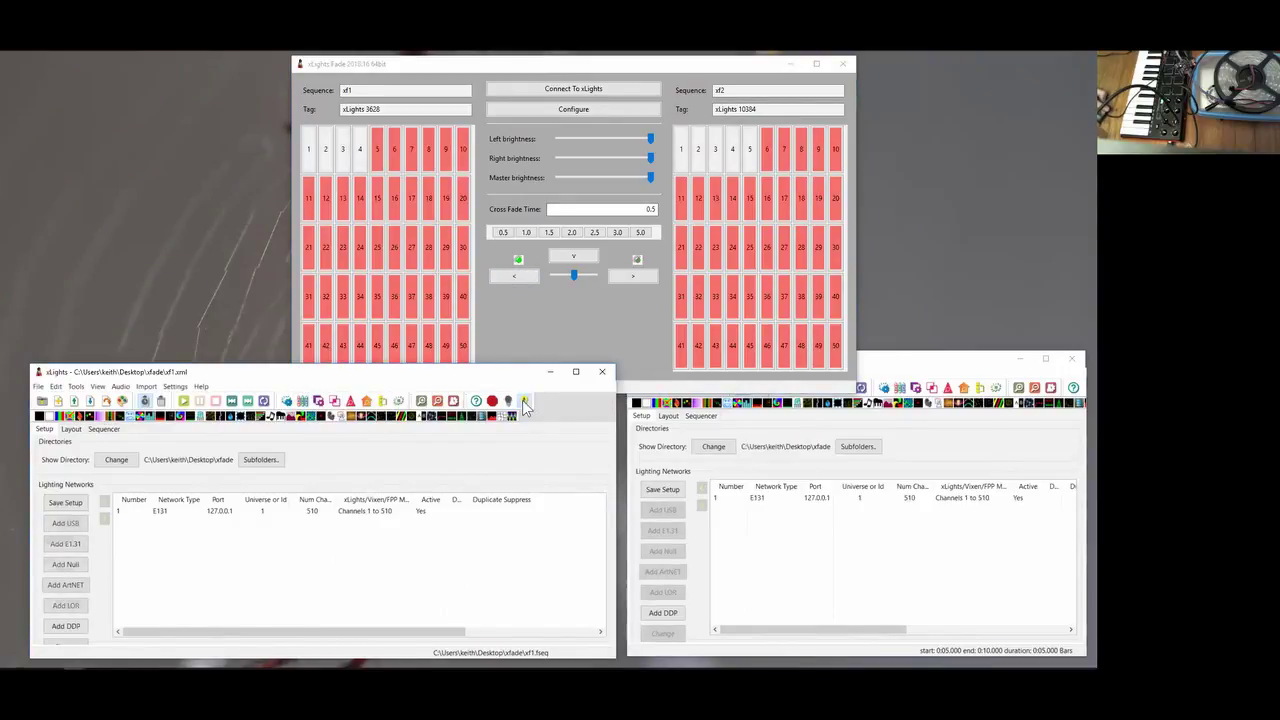
pyautogui.click(511, 277)
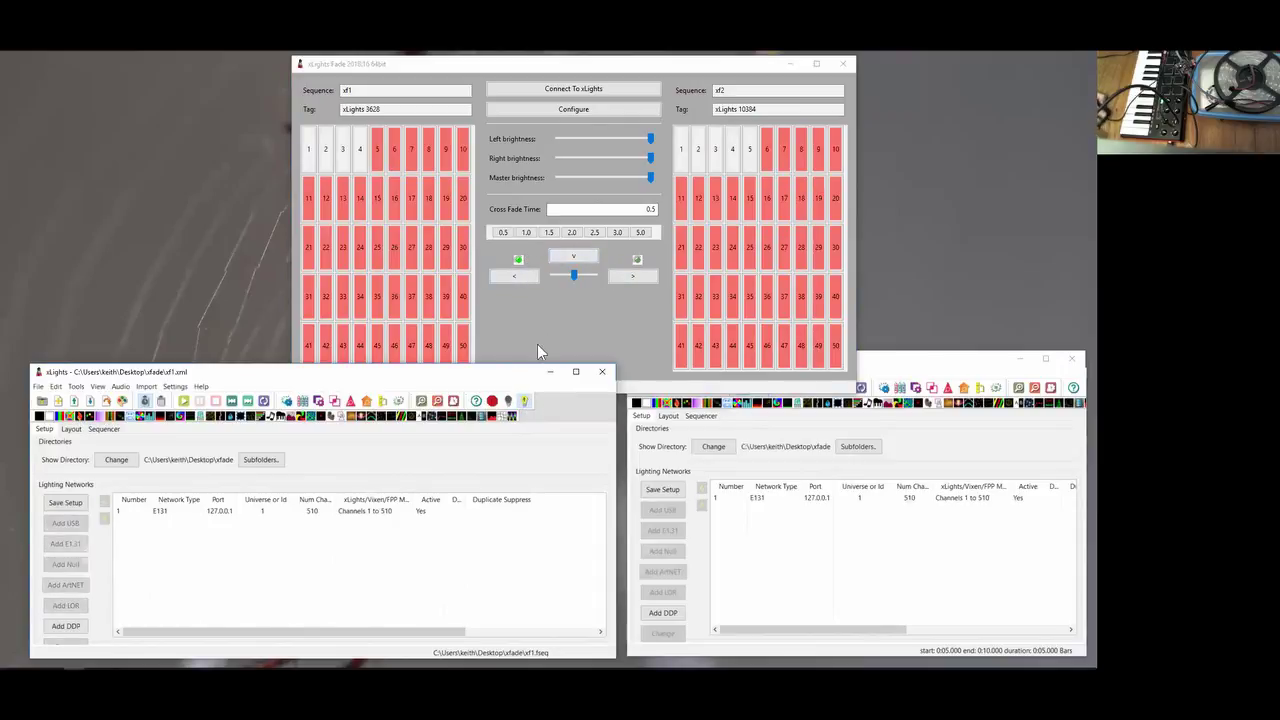
pyautogui.click(568, 311)
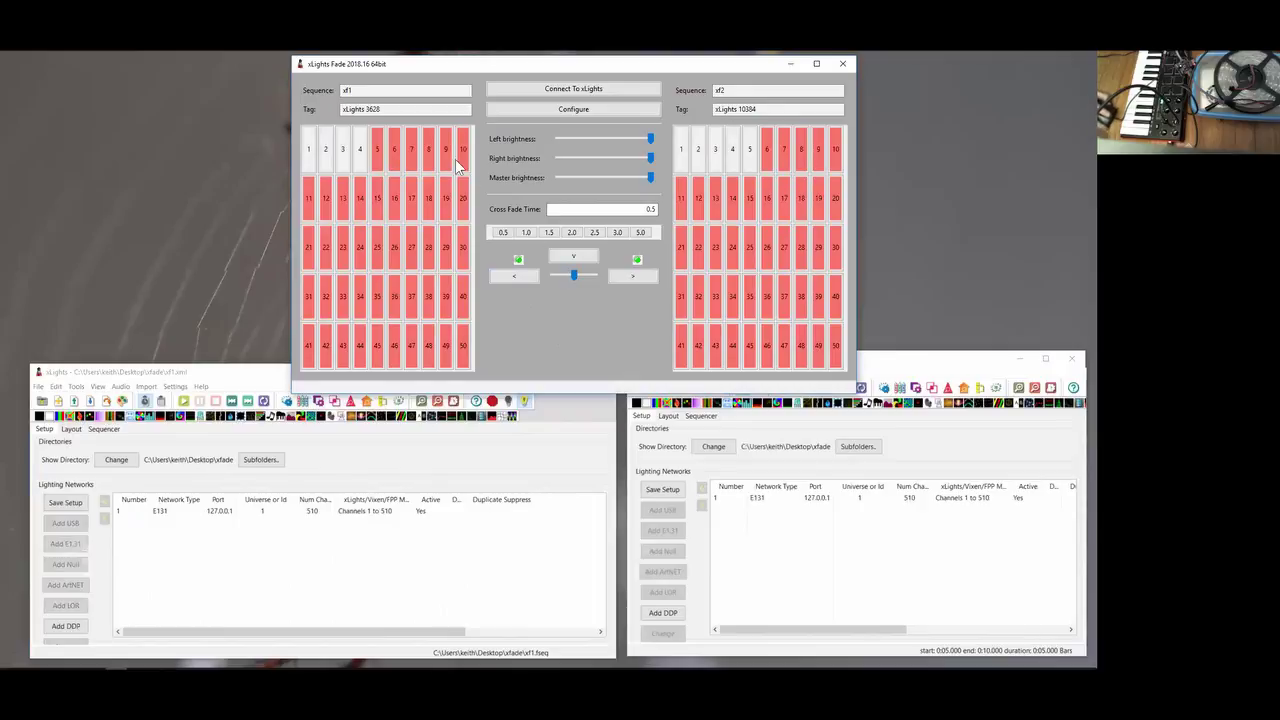
# - Return the xf1 and xf2 xLights windows to the sequencer view
pyautogui.click(104, 430)
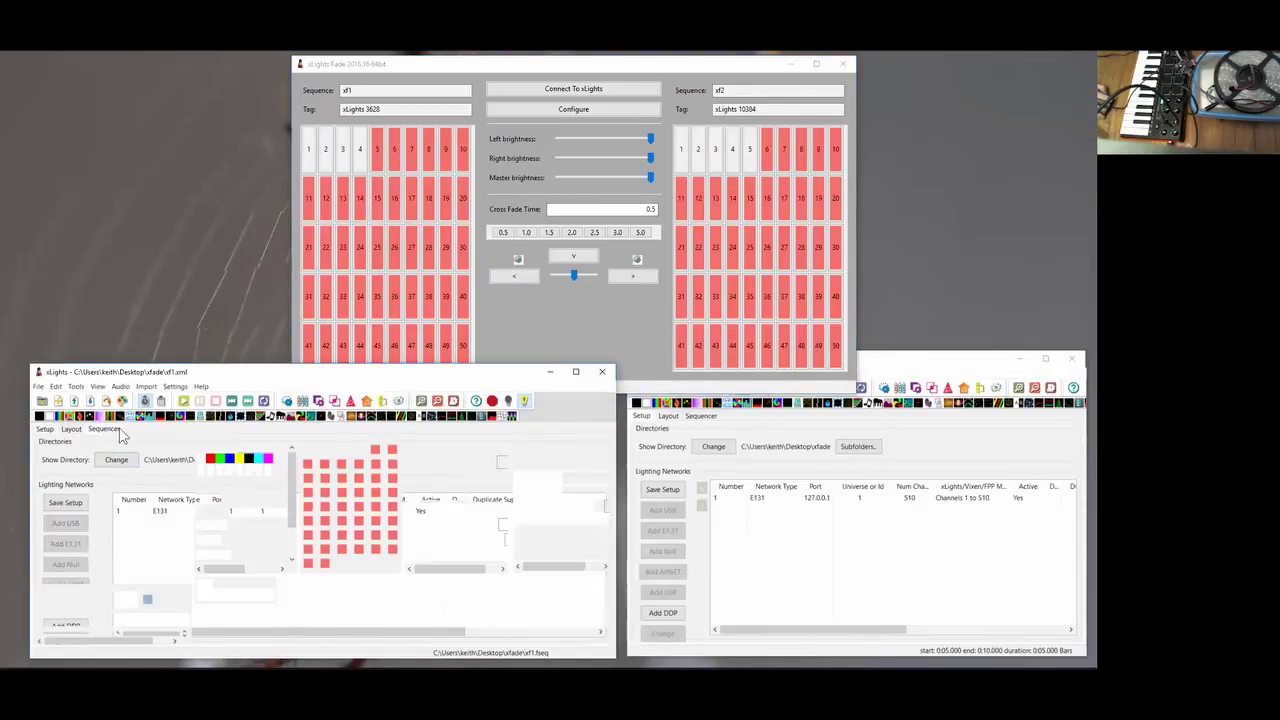
pyautogui.click(708, 417)
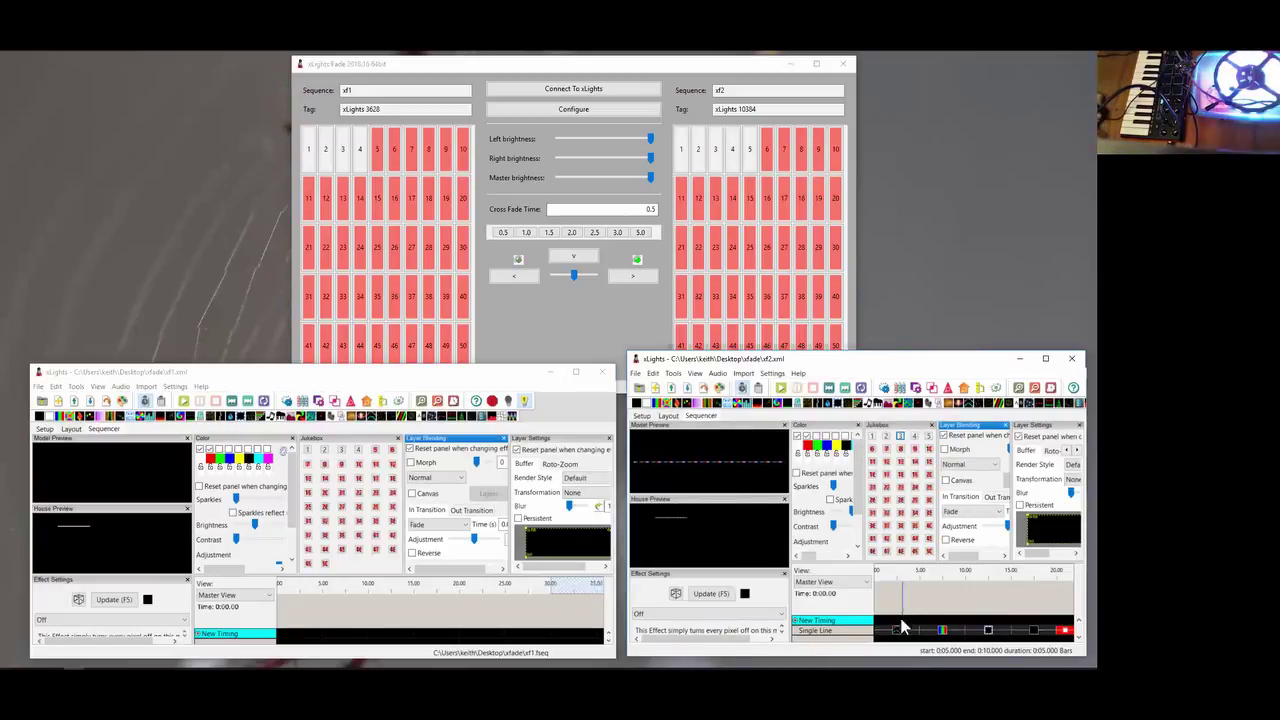
# - Detach the House Preview panels from the xf1 and xf2 windows and place one on each side of the xLights Fade window
pyautogui.click(915, 475)
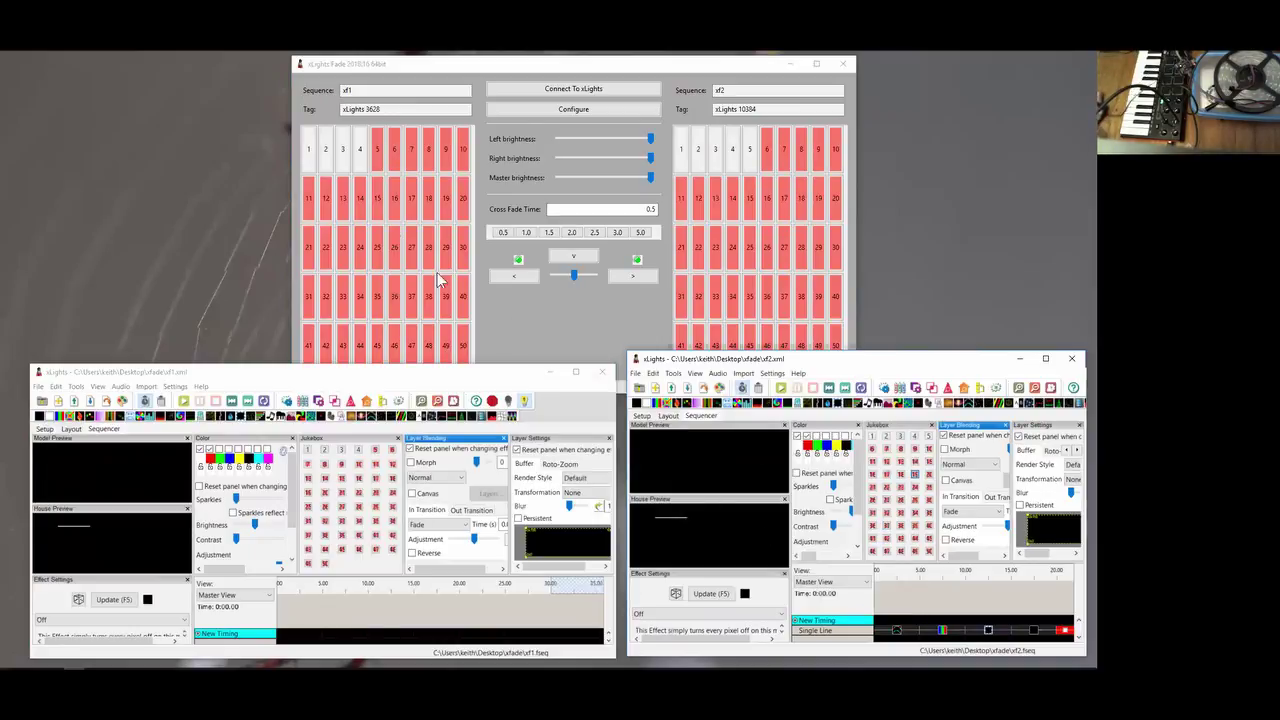
pyautogui.click(312, 150)
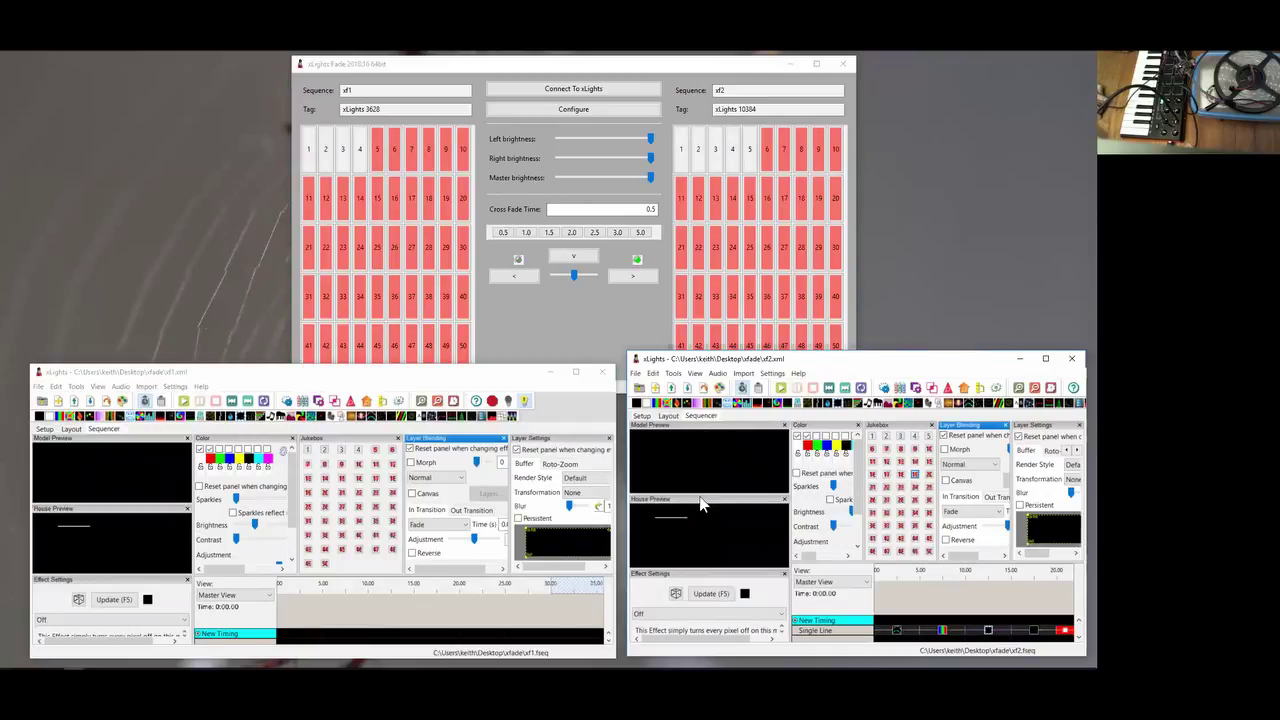
pyautogui.moveTo(700, 505); pyautogui.dragTo(946, 195)
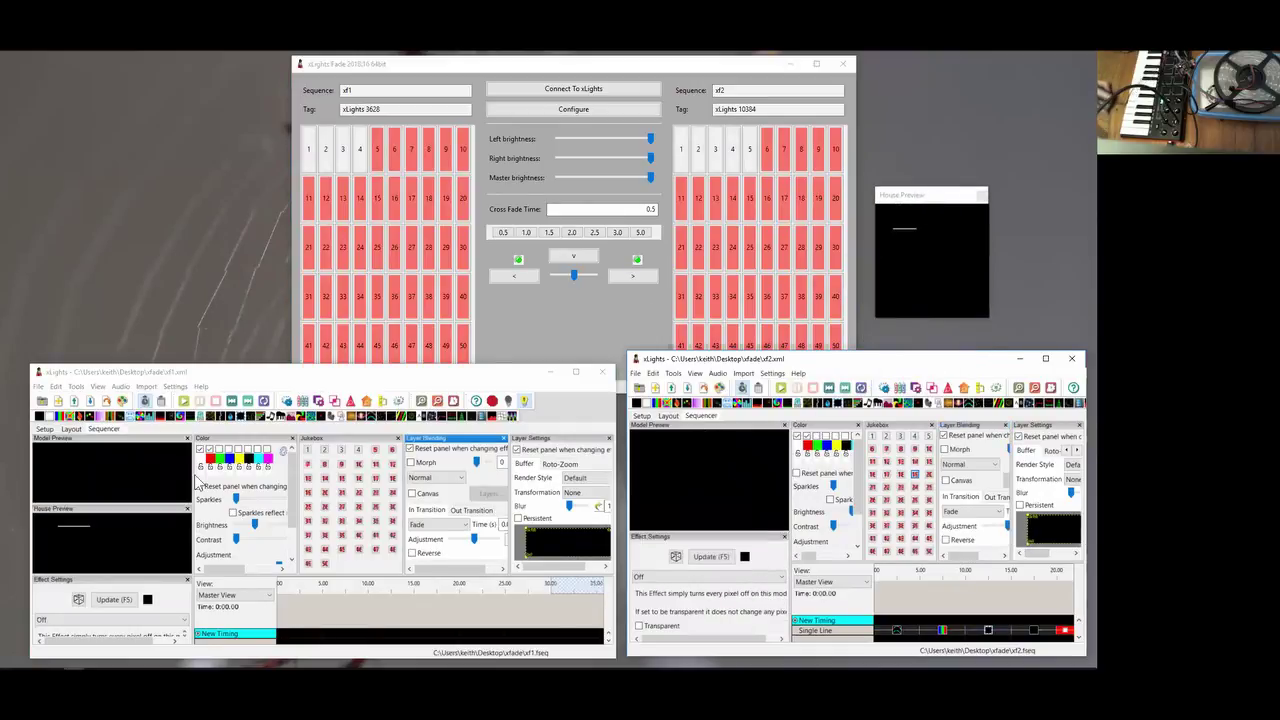
pyautogui.moveTo(112, 511); pyautogui.dragTo(242, 157)
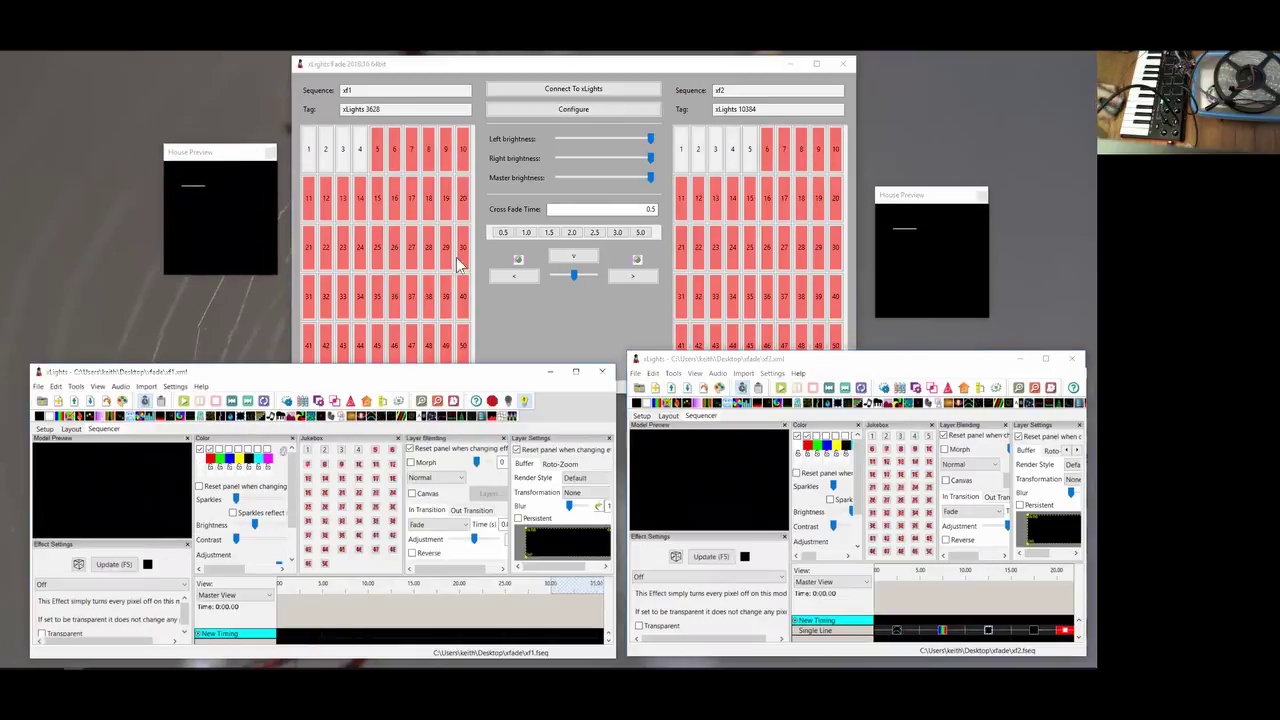
pyautogui.click(1045, 358)
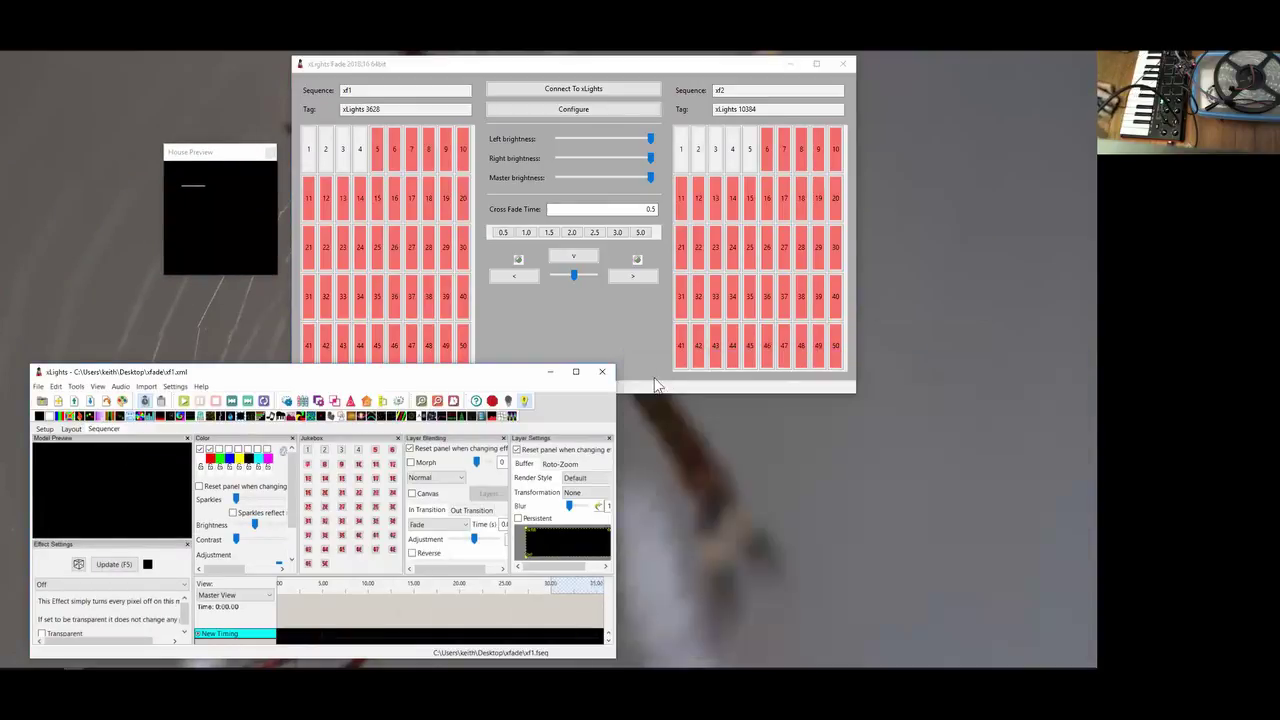
pyautogui.click(549, 371)
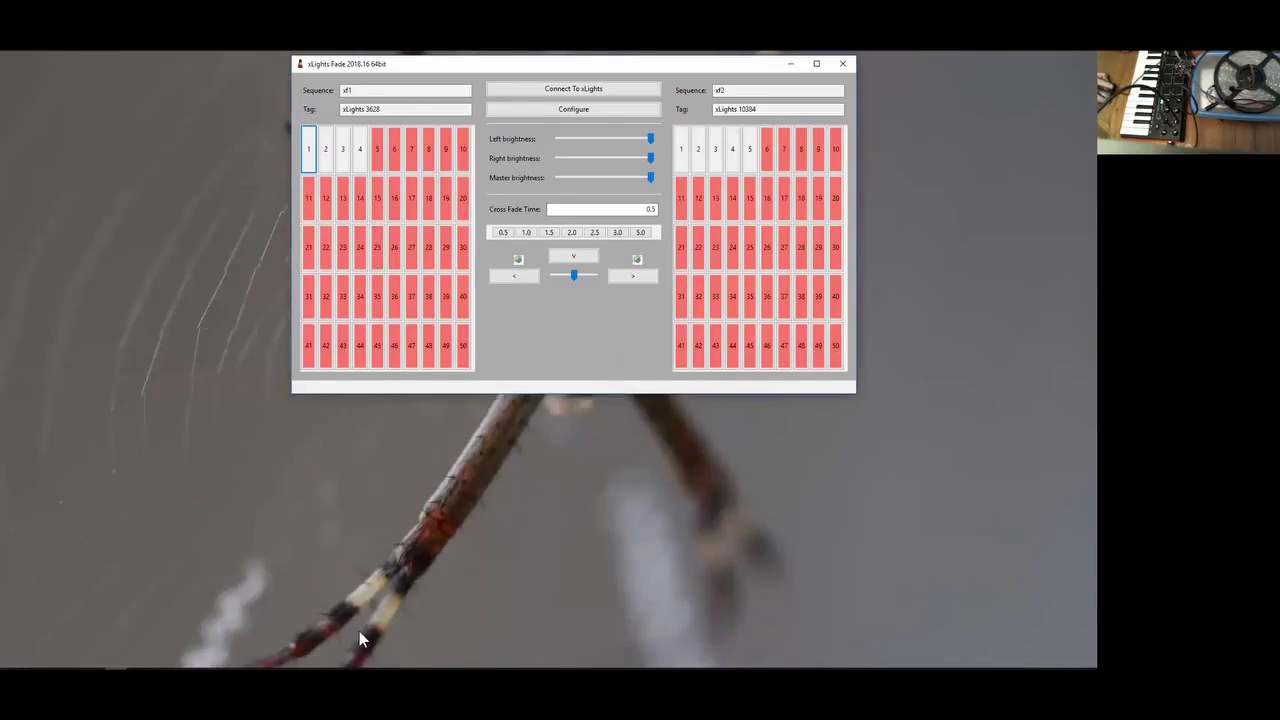
pyautogui.hotkey('alt', 'Tab')
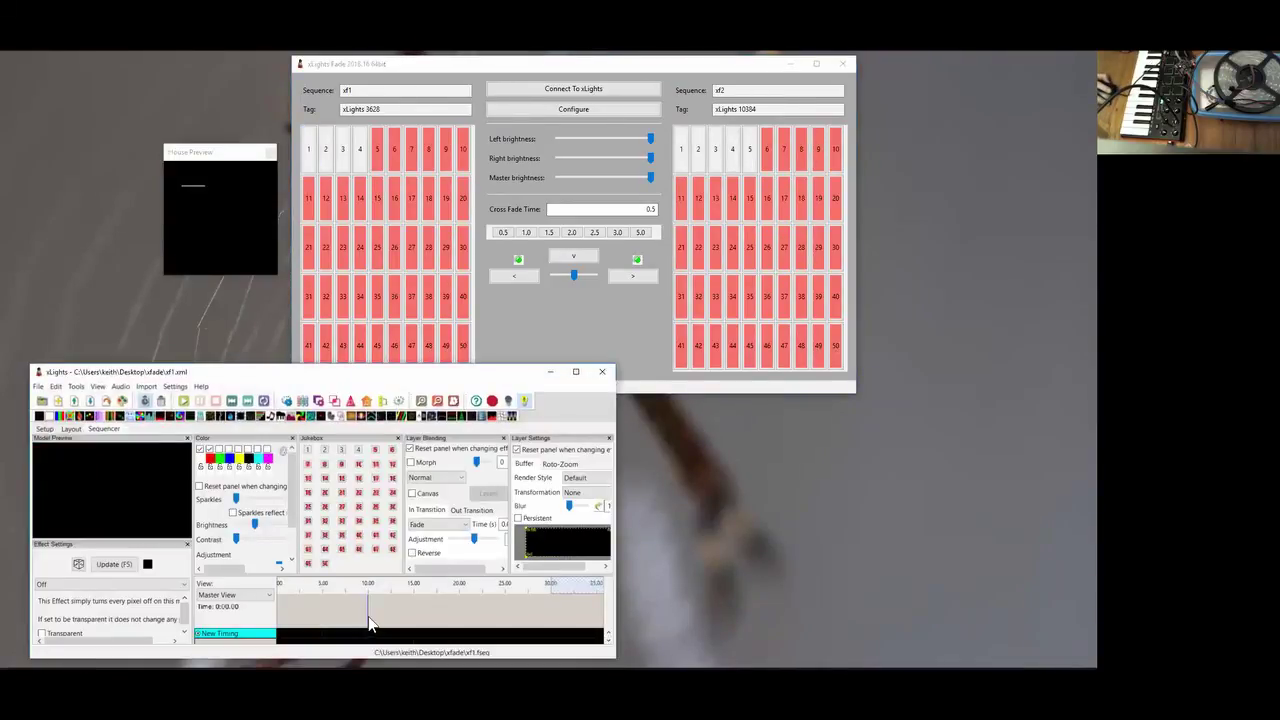
pyautogui.hotkey('alt', 'Tab')
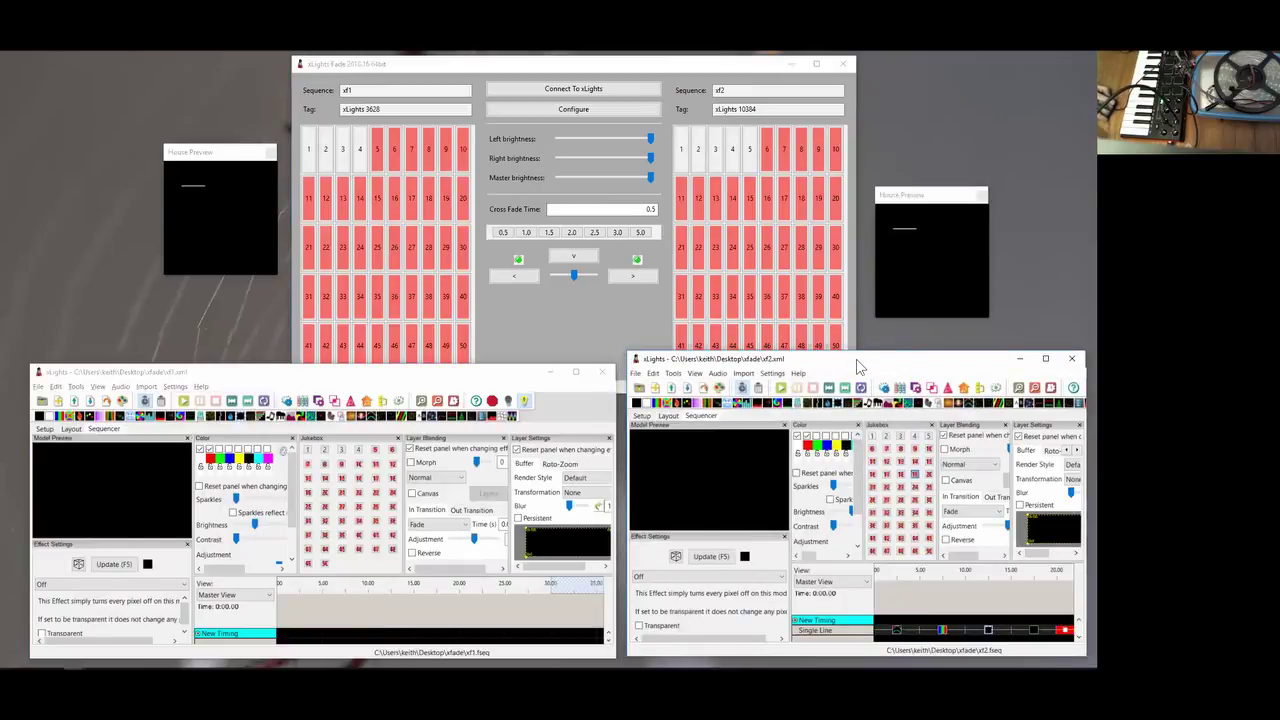
# - Clear both xLights windows from view while keeping their detached House Previews beside xLights Fade
pyautogui.press('super+Down')
pyautogui.click(416, 380)
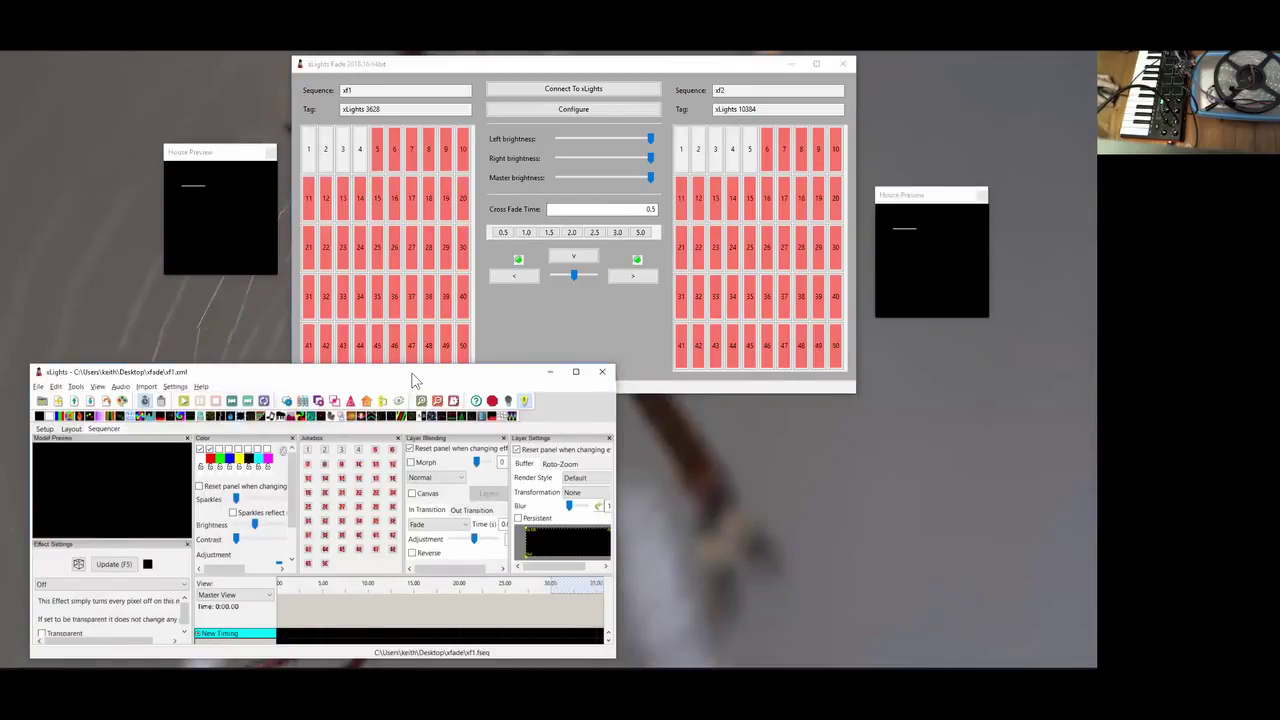
pyautogui.press('super+Down')
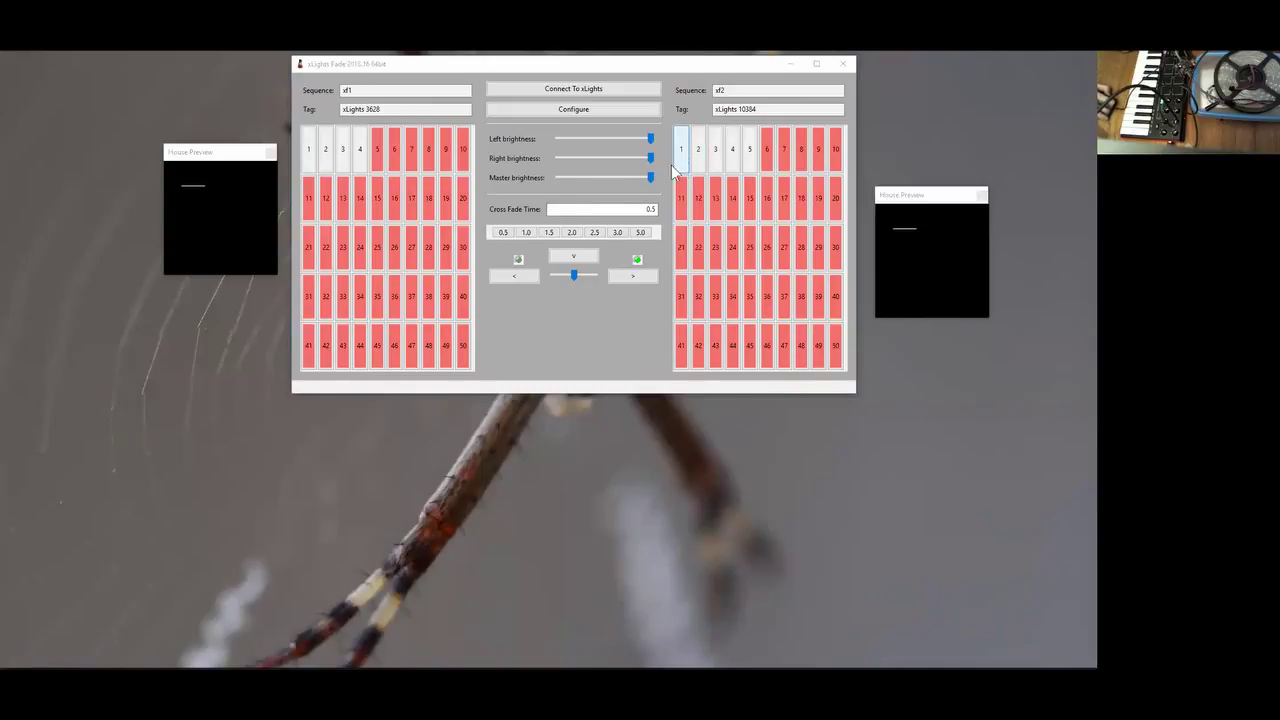
# - Fade fully to xf1, and trigger jukebox effect 1 followed by effect 5 on the xf2 side
pyautogui.click(518, 273)
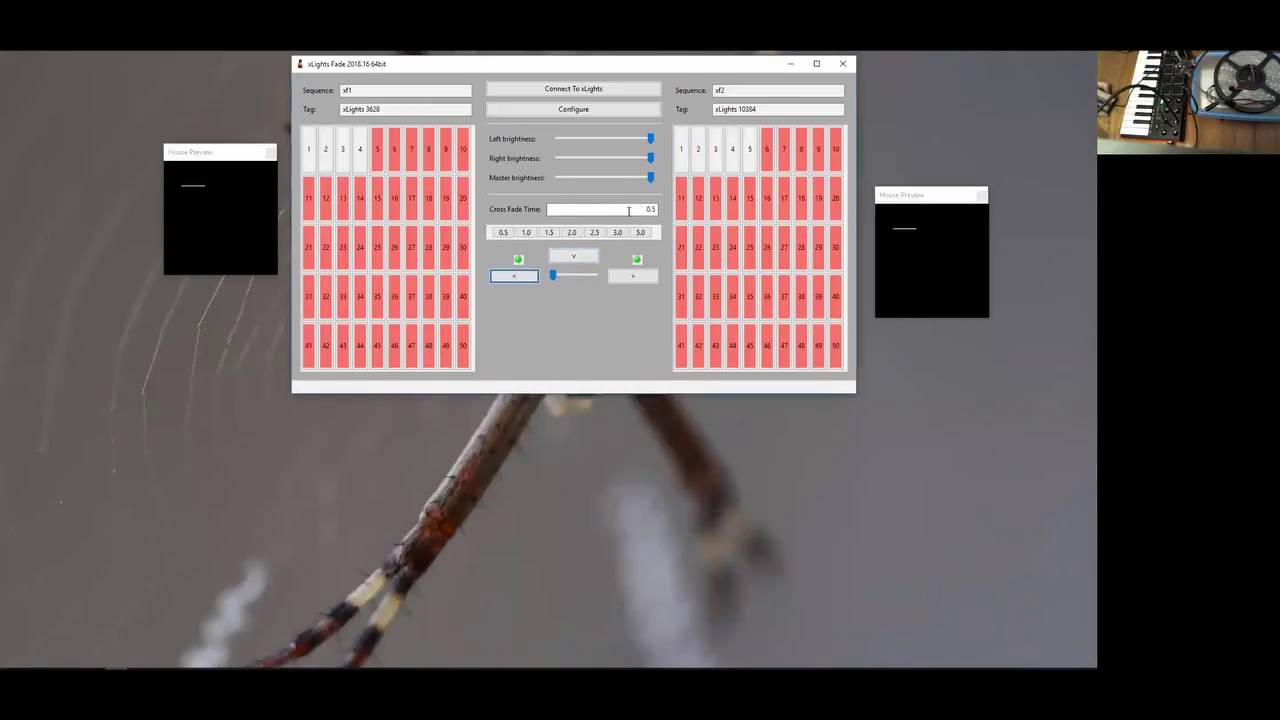
pyautogui.click(682, 150)
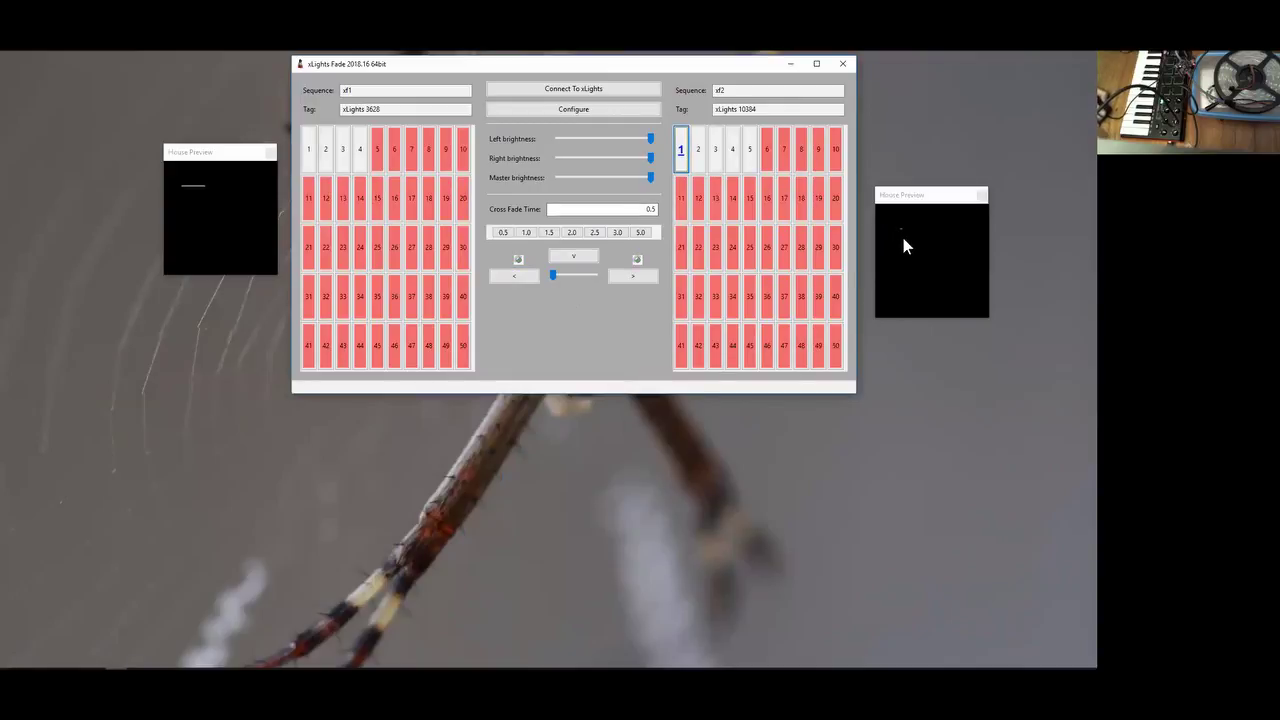
pyautogui.click(746, 156)
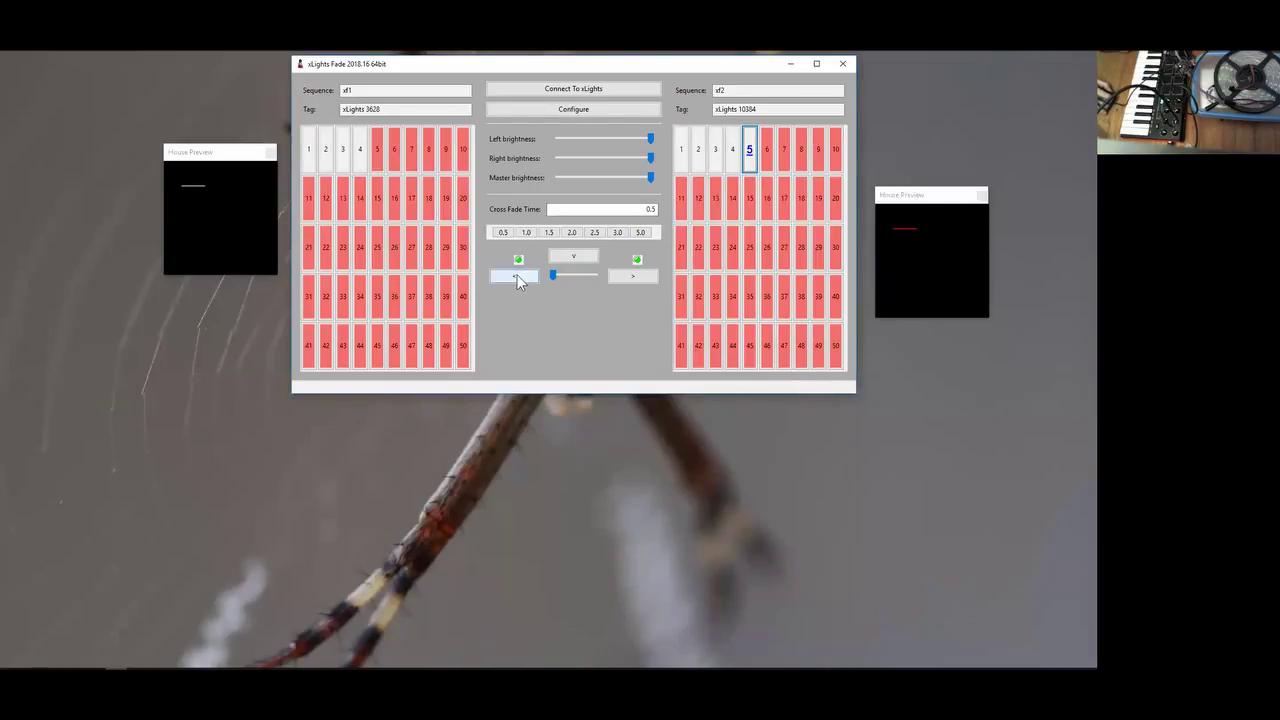
# - Fade automatically to xf2, and sweep the crossfader manually to xf1 and back to xf2
pyautogui.click(633, 276)
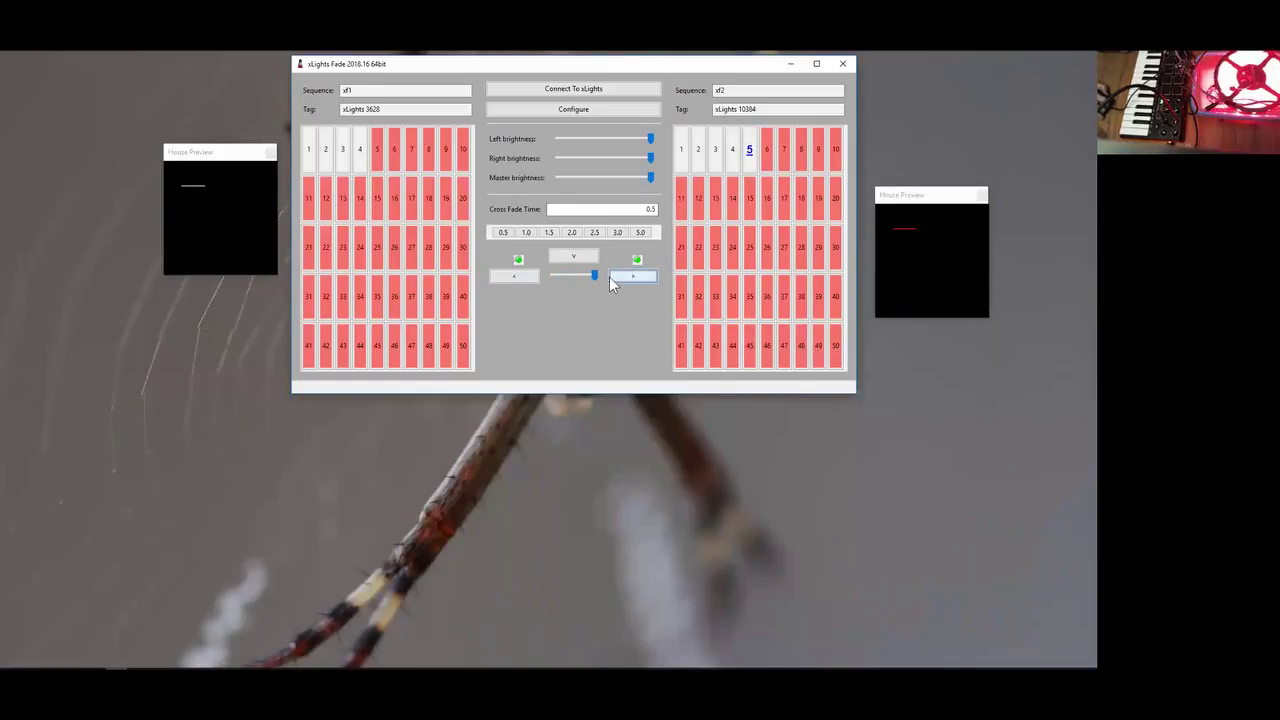
pyautogui.moveTo(594, 275); pyautogui.dragTo(541, 272)
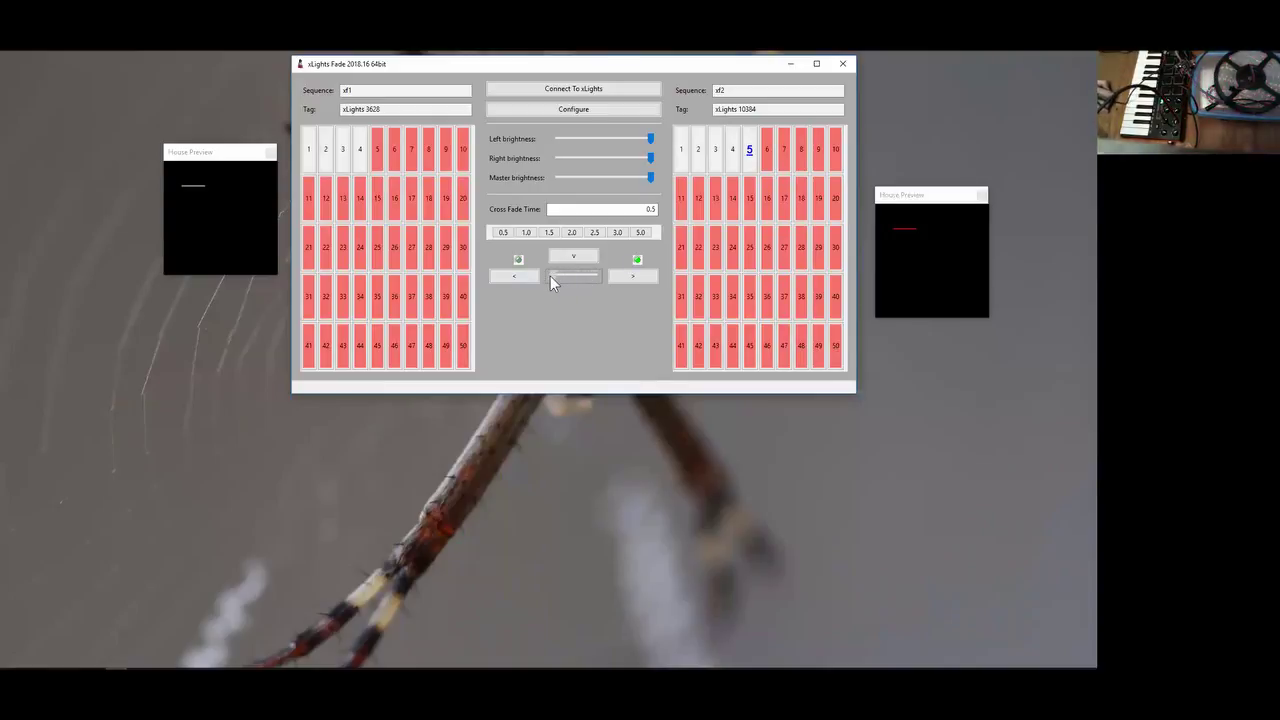
pyautogui.moveTo(550, 275); pyautogui.dragTo(609, 276)
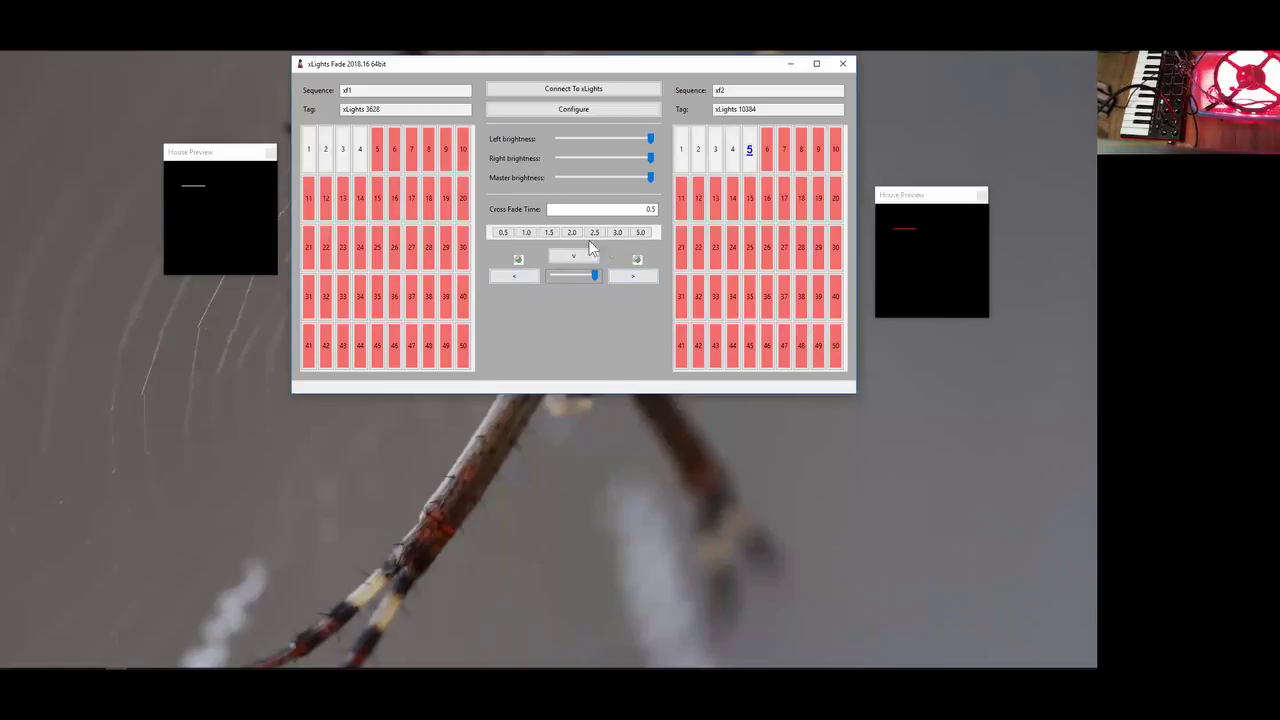
# - Set the cross fade time to 2.0 and fade between xf1 and xf2, reducing the right brightness to about one third for the last fade
pyautogui.click(524, 276)
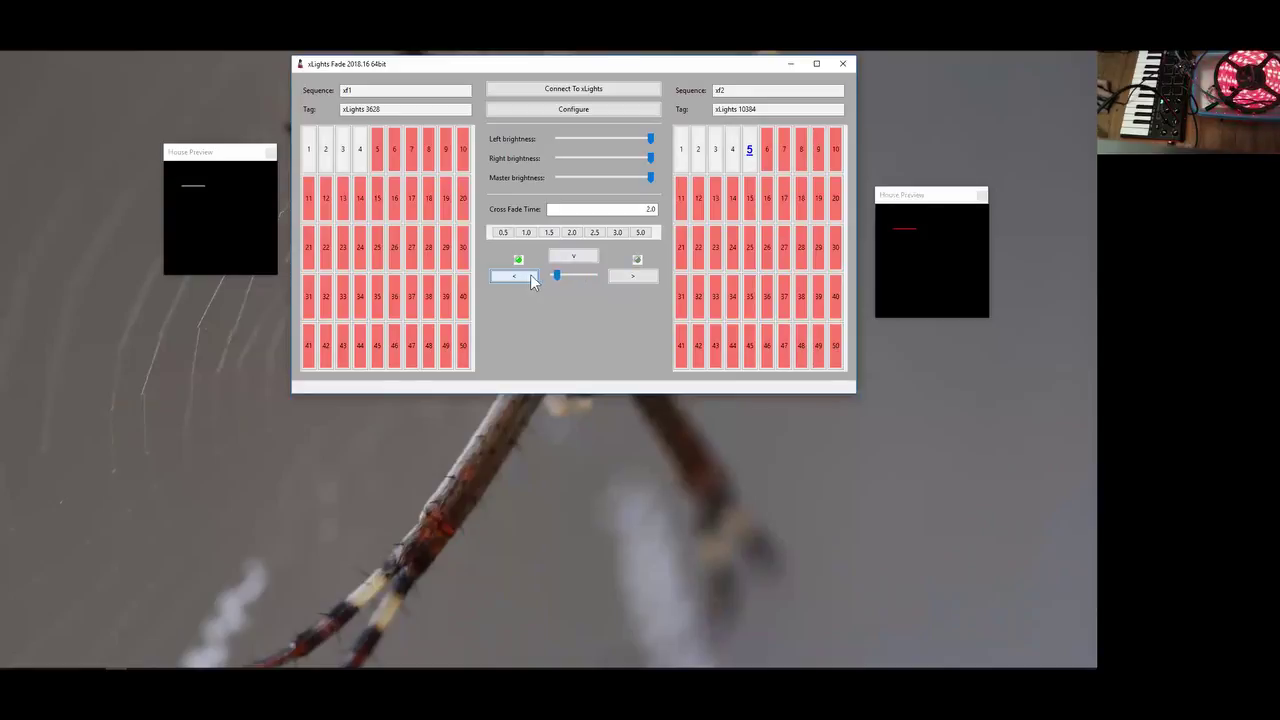
pyautogui.click(628, 277)
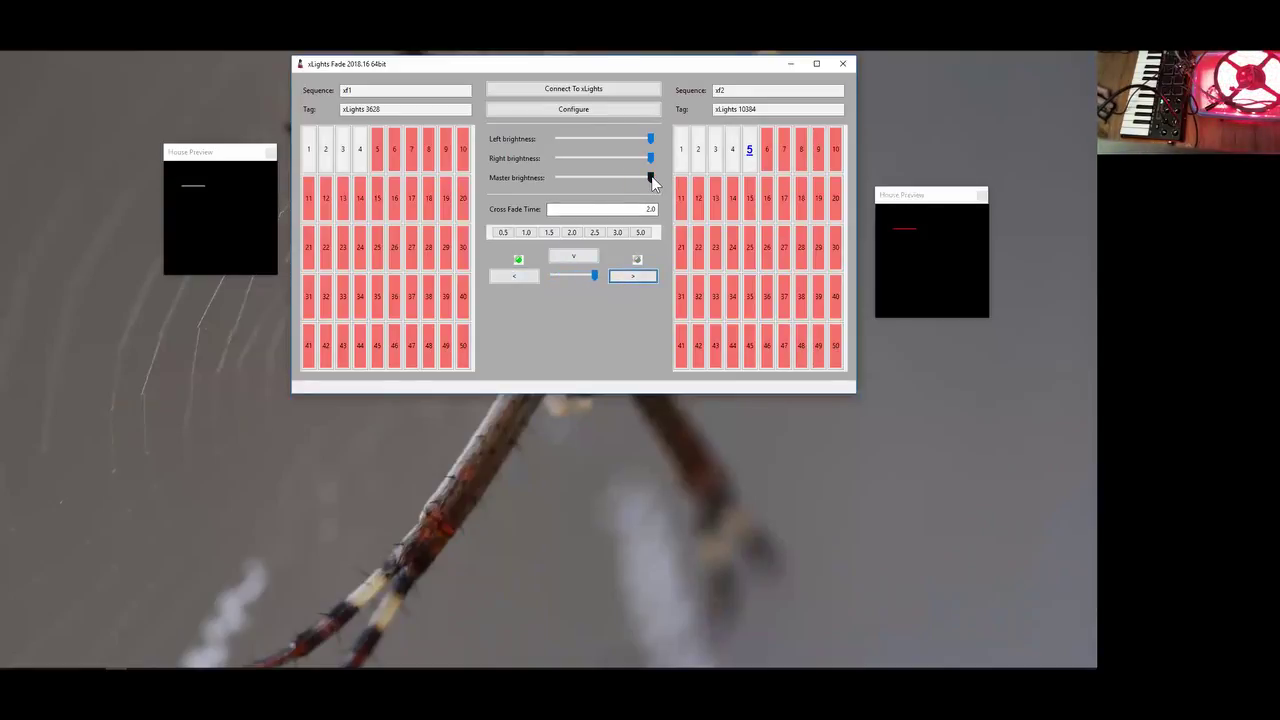
pyautogui.moveTo(651, 159); pyautogui.dragTo(602, 158)
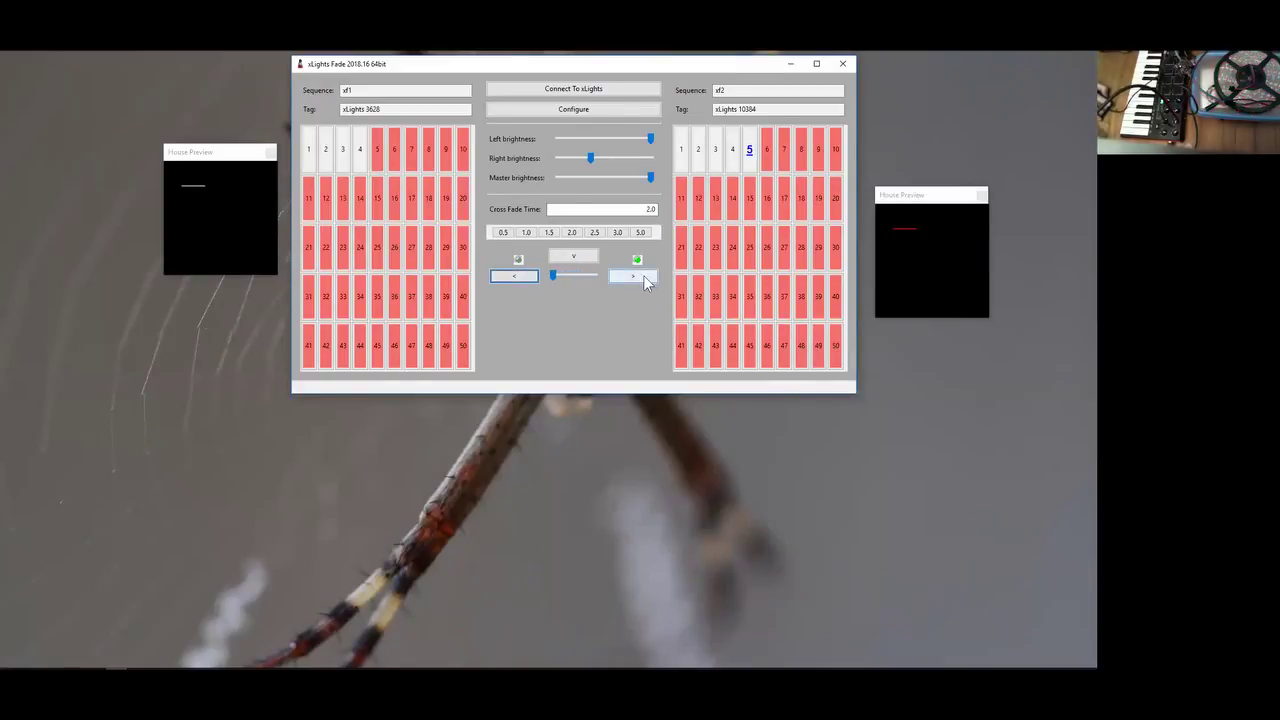
pyautogui.click(641, 278)
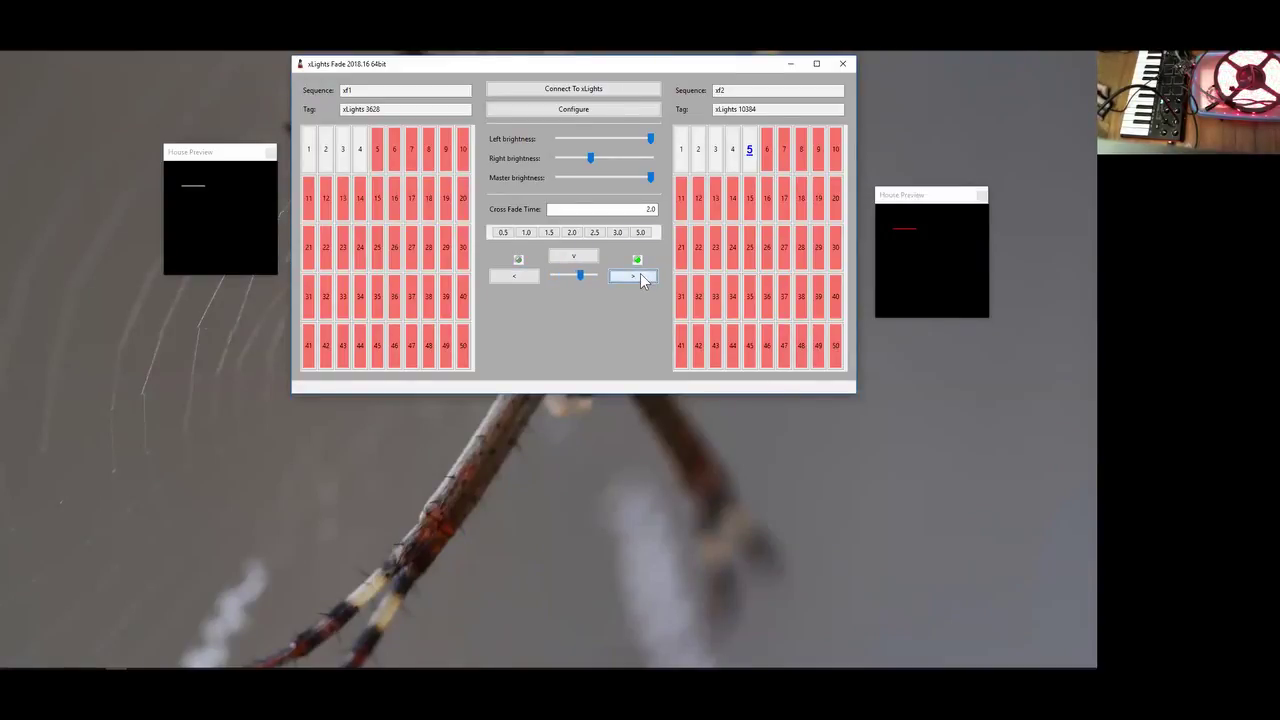
# - Trigger jukebox effect 4 on xf1 and lower the master brightness to about one sixth of its range
pyautogui.click(360, 150)
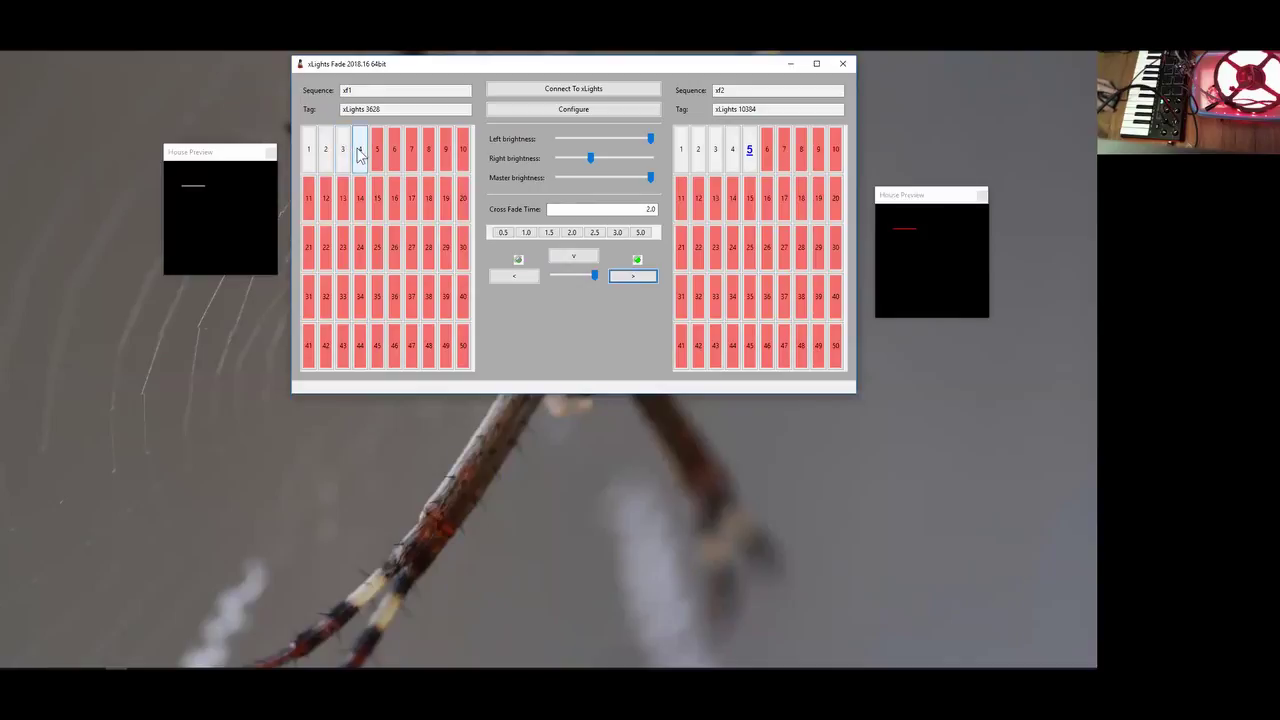
pyautogui.click(580, 260)
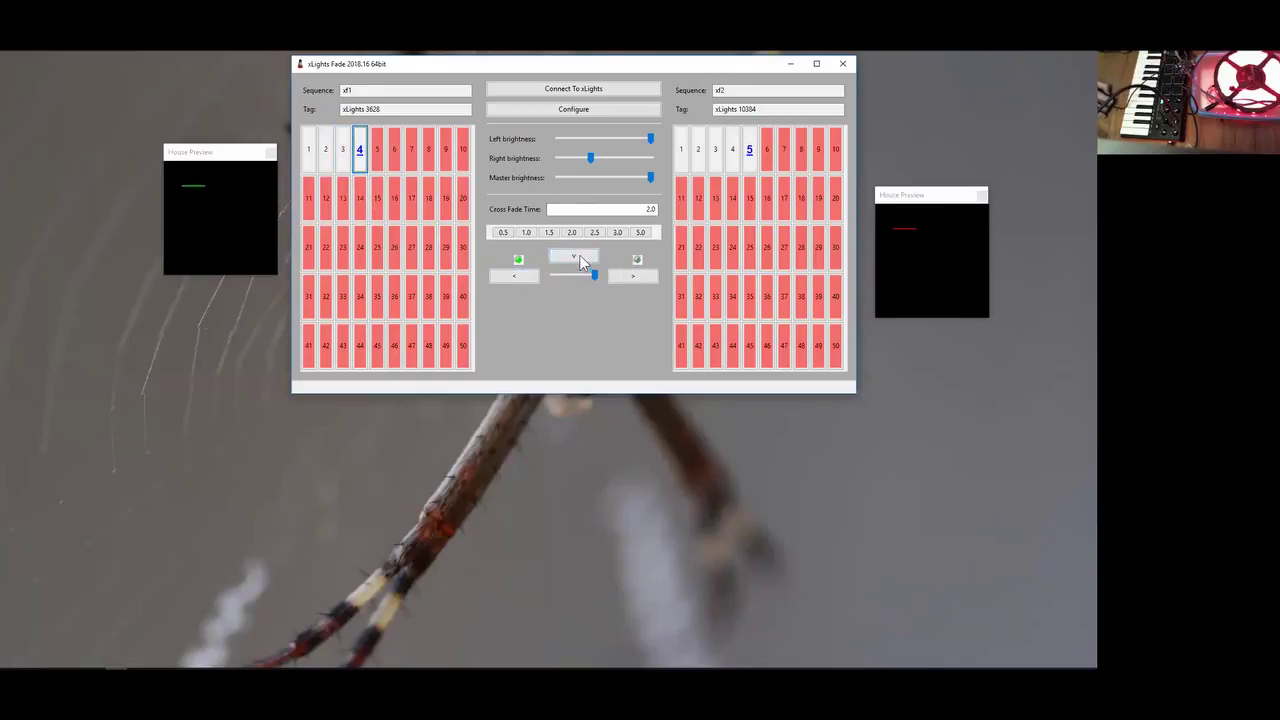
pyautogui.click(650, 178)
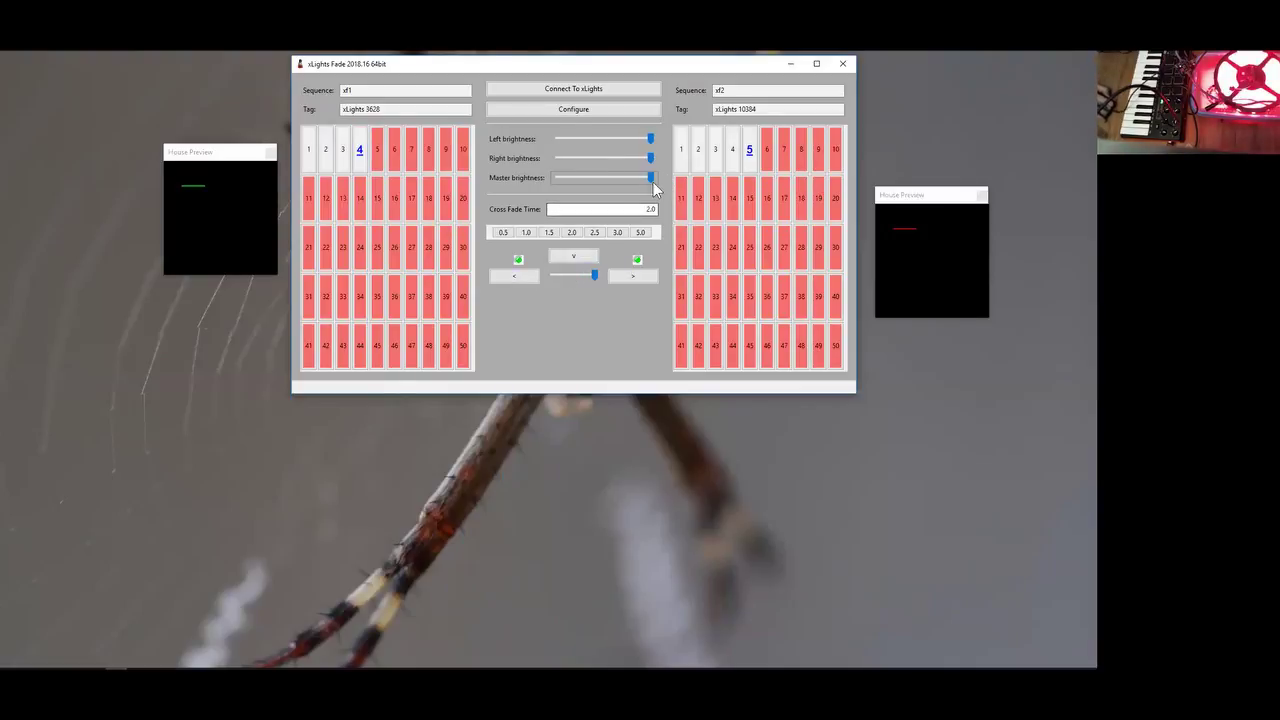
pyautogui.moveTo(650, 178); pyautogui.dragTo(569, 177)
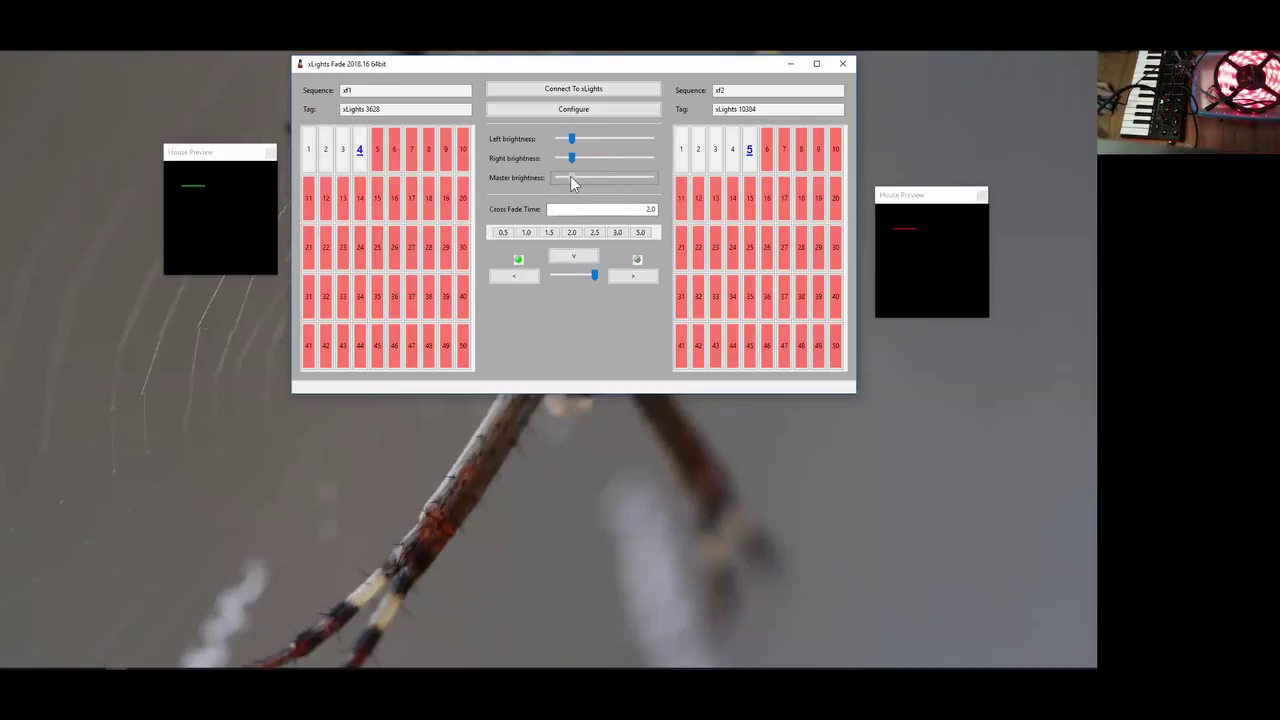
pyautogui.click(578, 256)
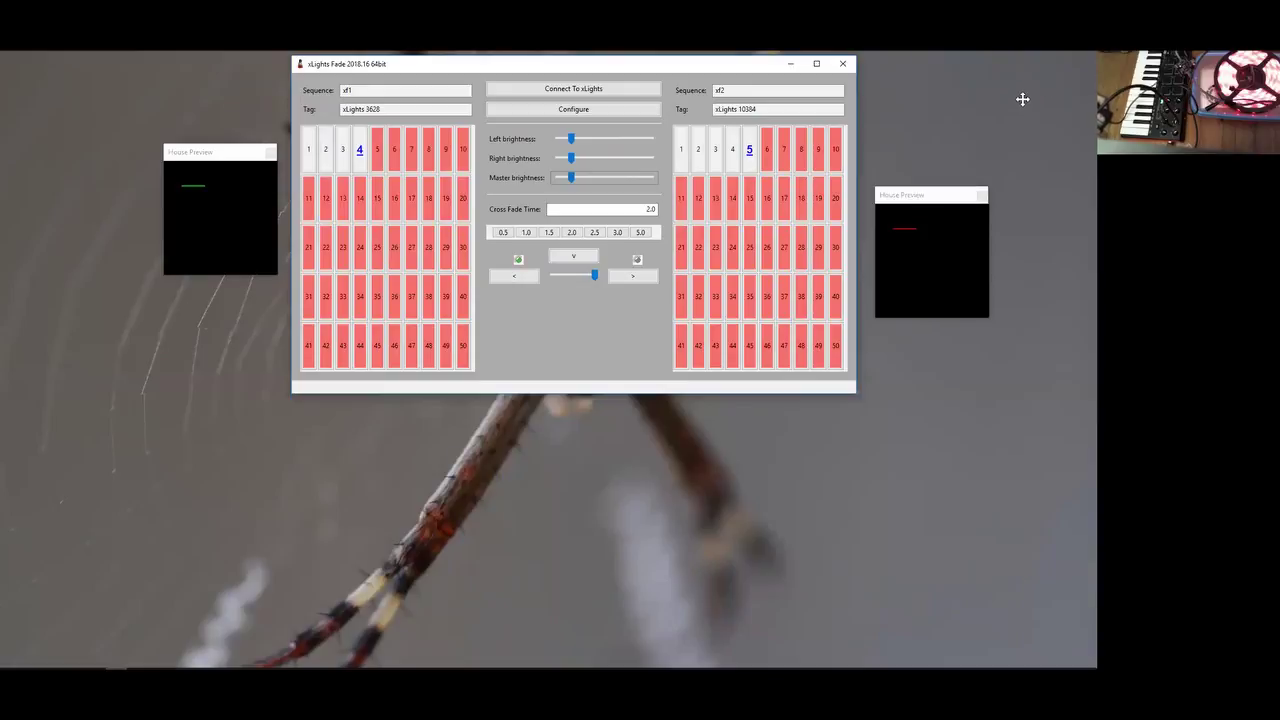
# - Fade to xf1, lower the master brightness to near its minimum, and cross-fade back and forth, ending on xf2
pyautogui.click(520, 276)
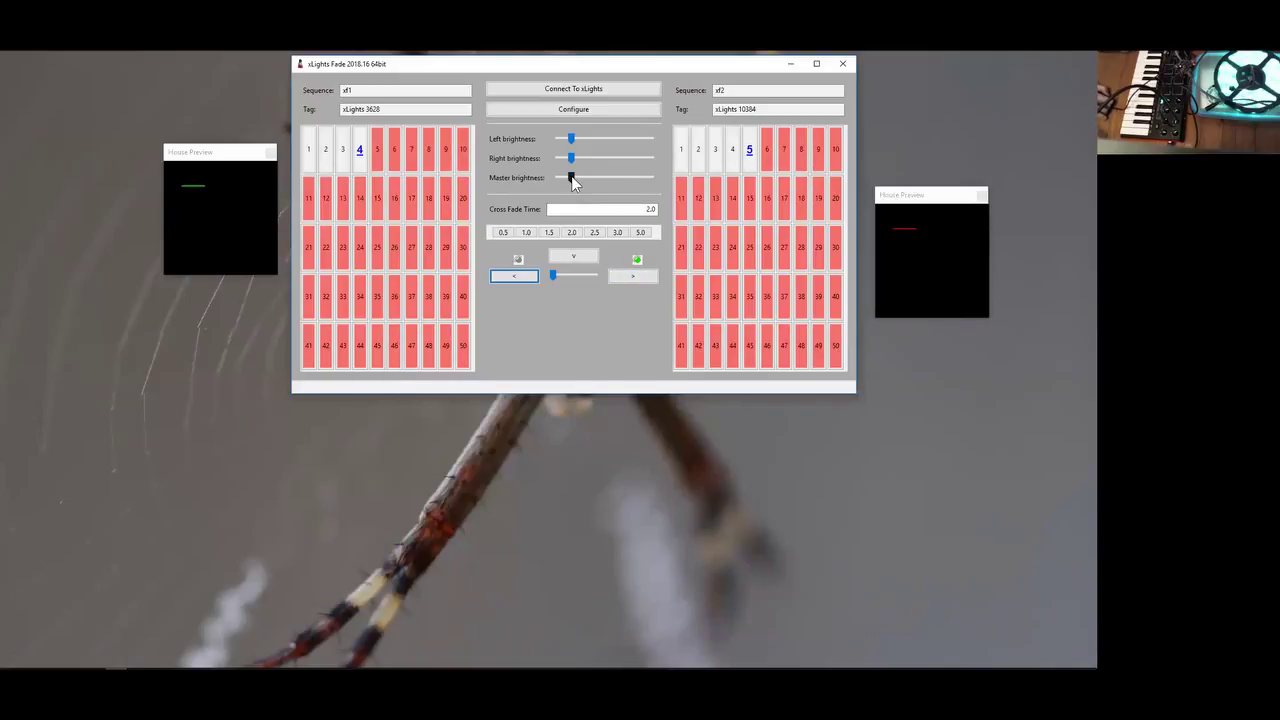
pyautogui.moveTo(570, 177); pyautogui.dragTo(562, 178)
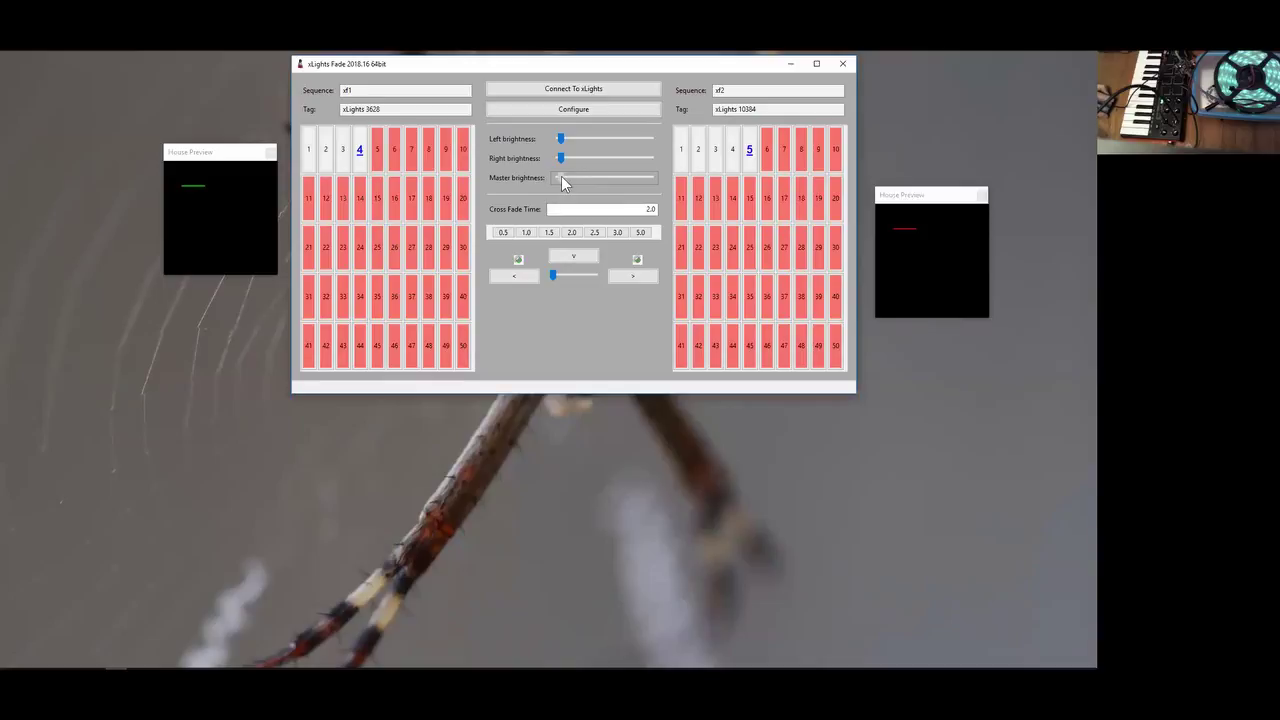
pyautogui.click(625, 277)
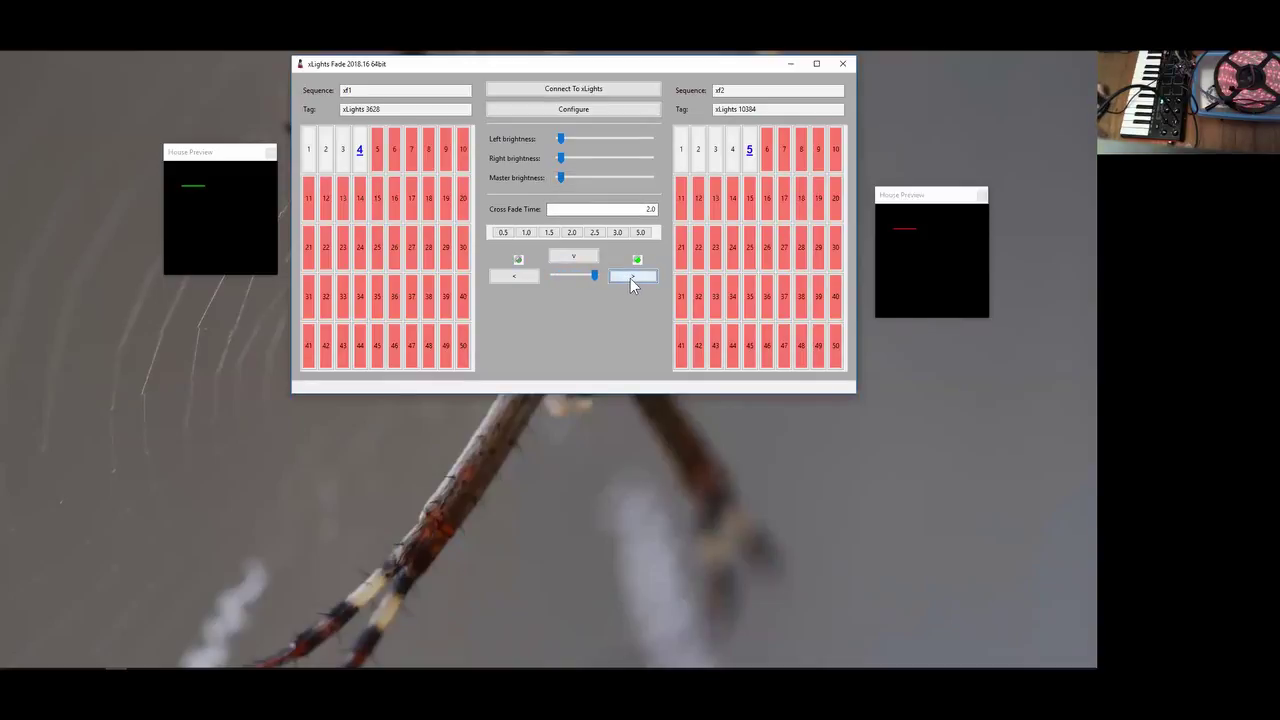
pyautogui.click(506, 279)
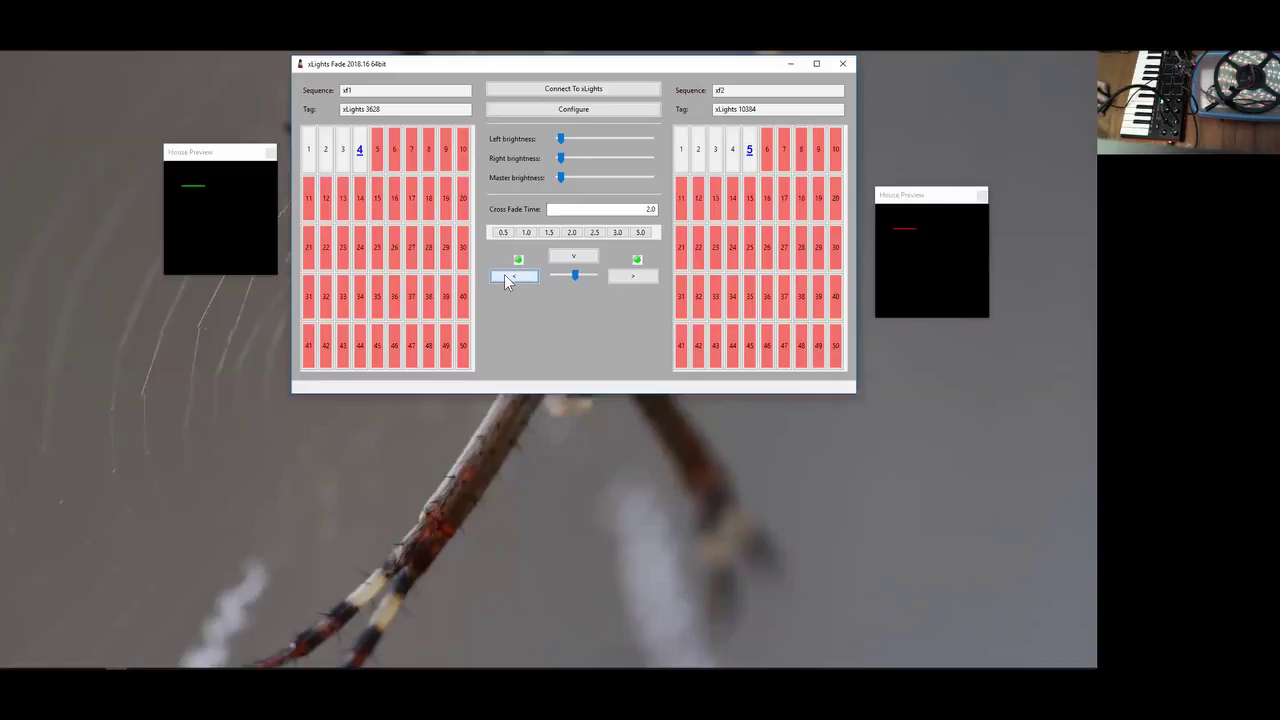
pyautogui.click(624, 277)
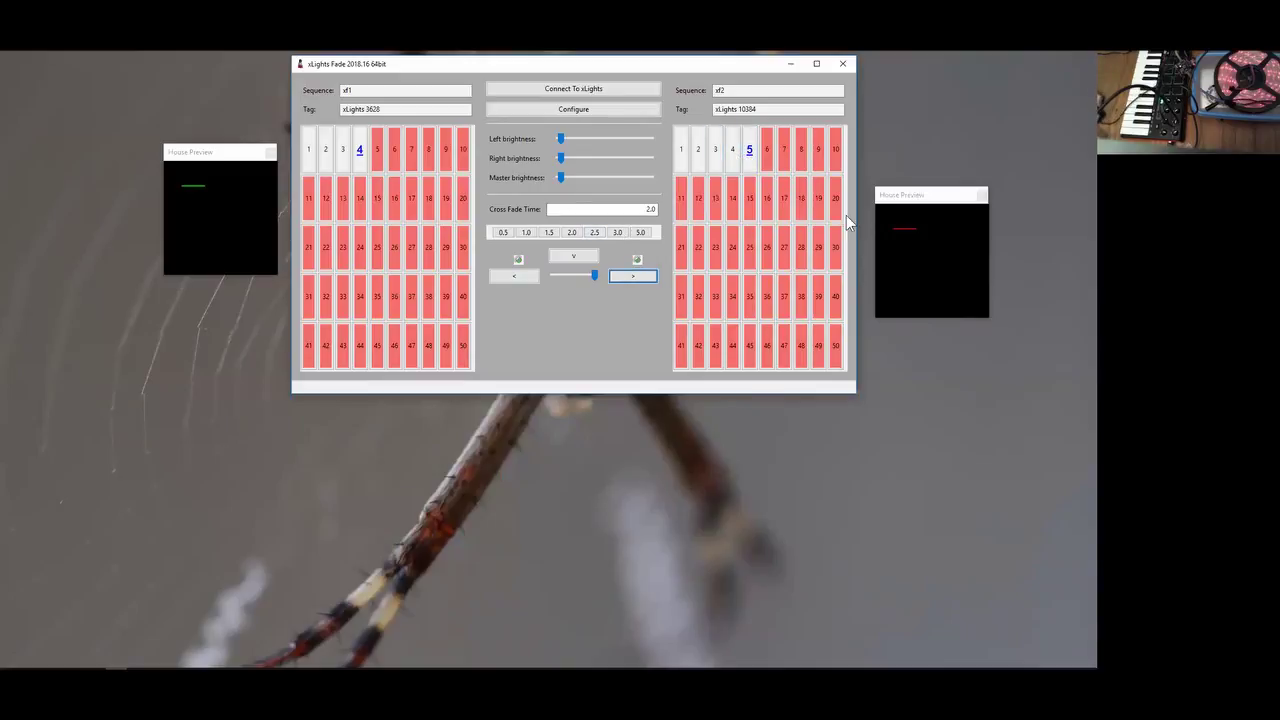
# - Trigger jukebox effect 3 on xf1 and fade to it, switch xf1 to effect 2, and fade back to xf2
pyautogui.click(342, 152)
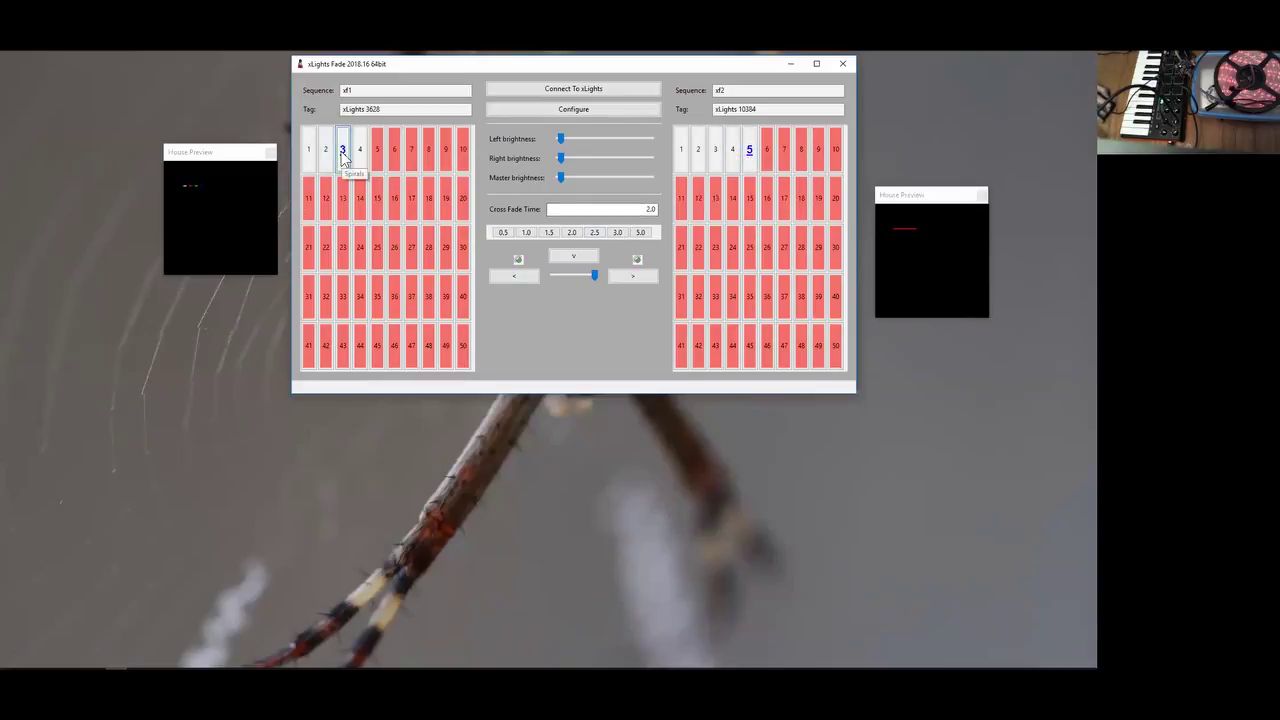
pyautogui.click(517, 278)
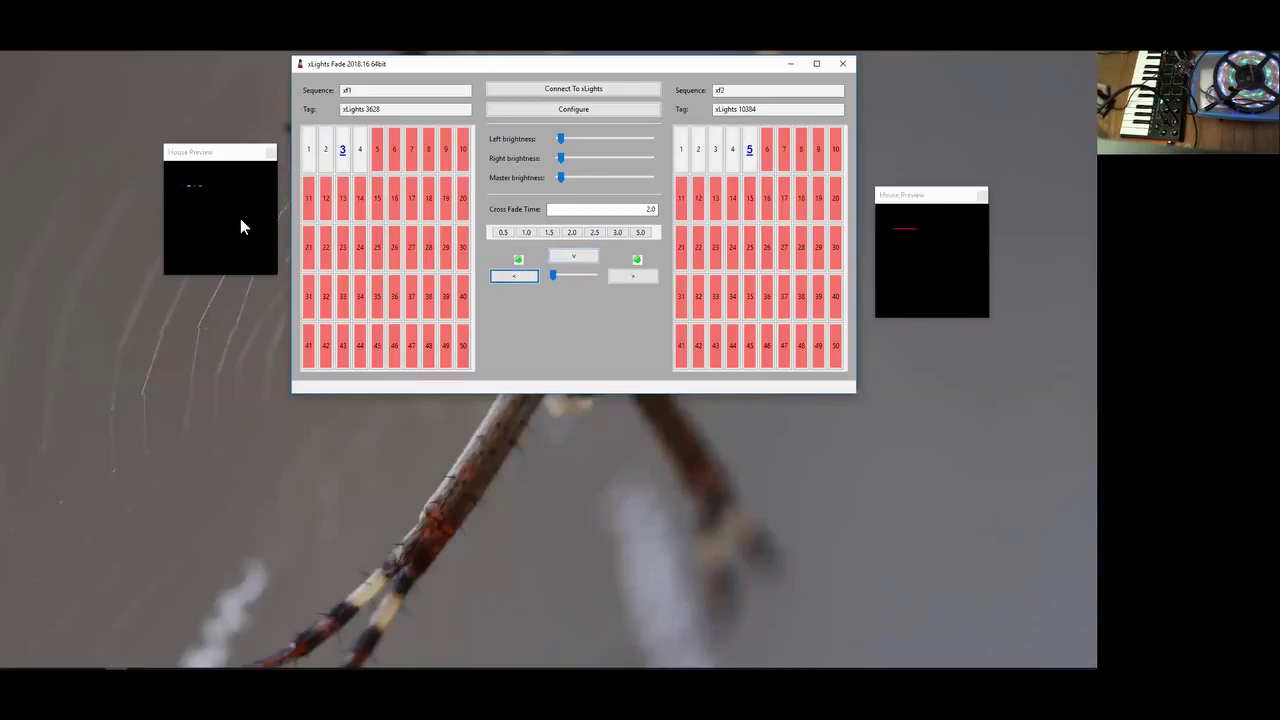
pyautogui.click(324, 152)
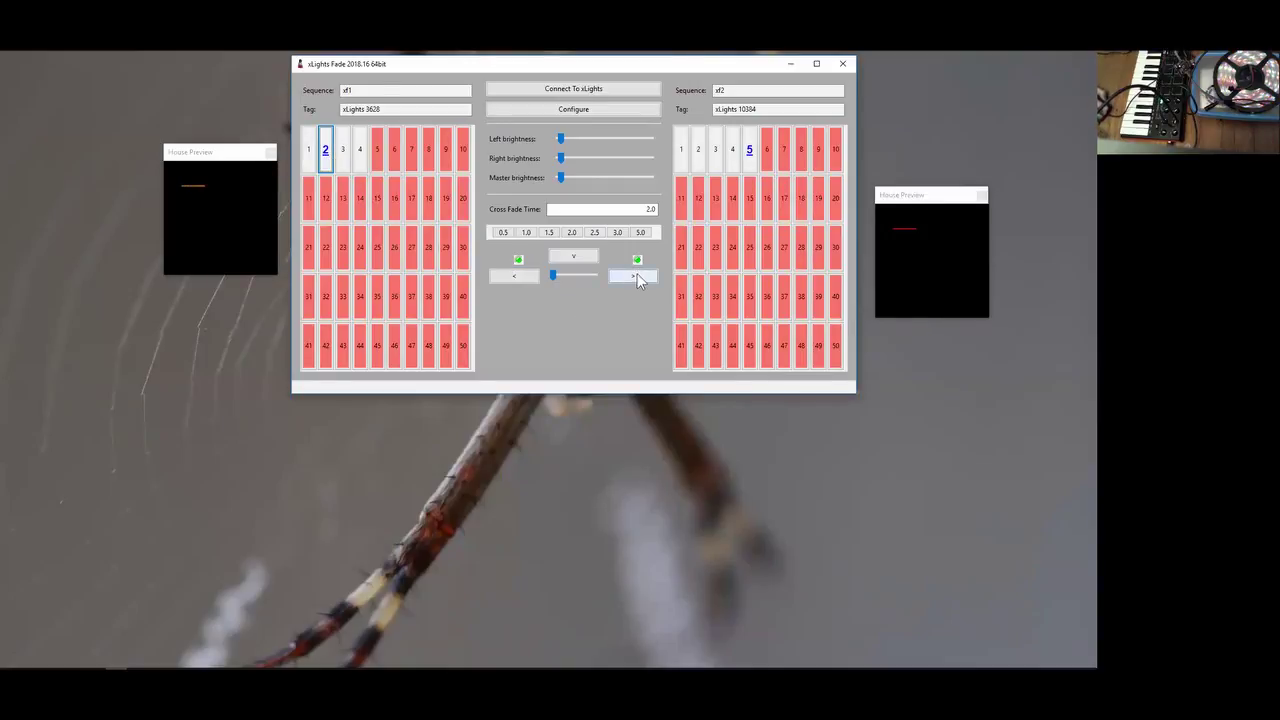
pyautogui.click(636, 278)
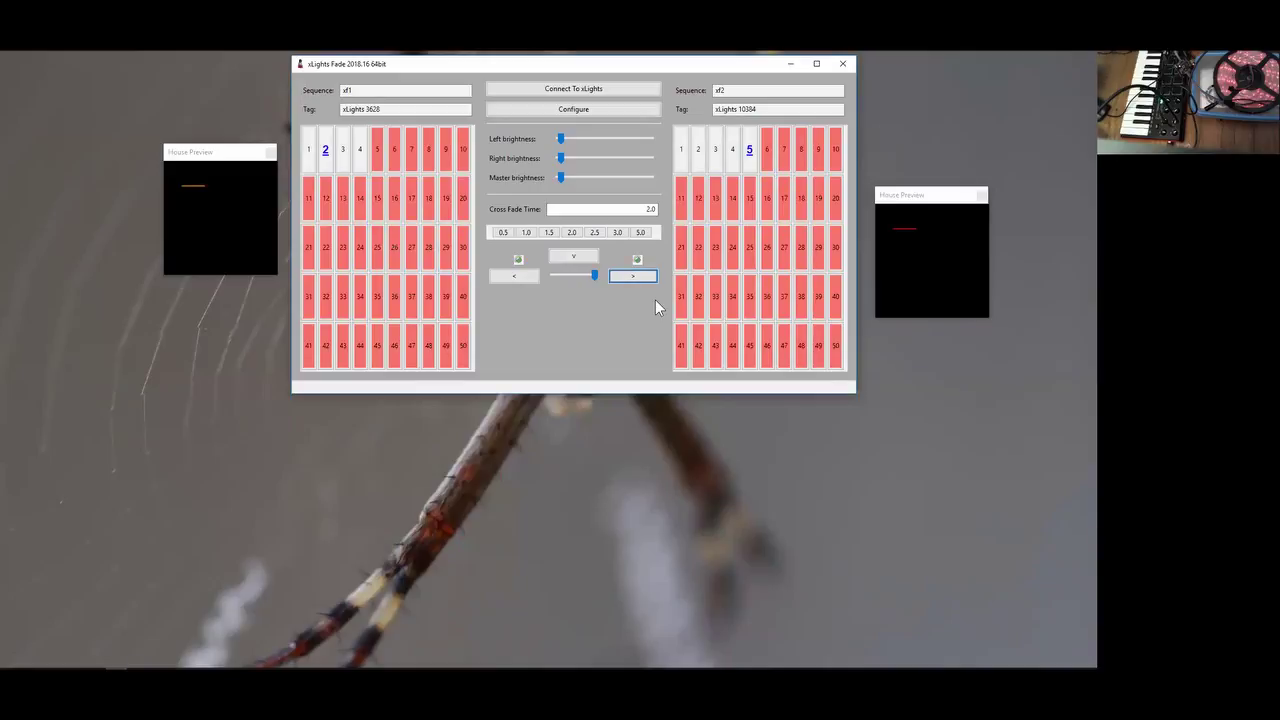
pyautogui.click(414, 151)
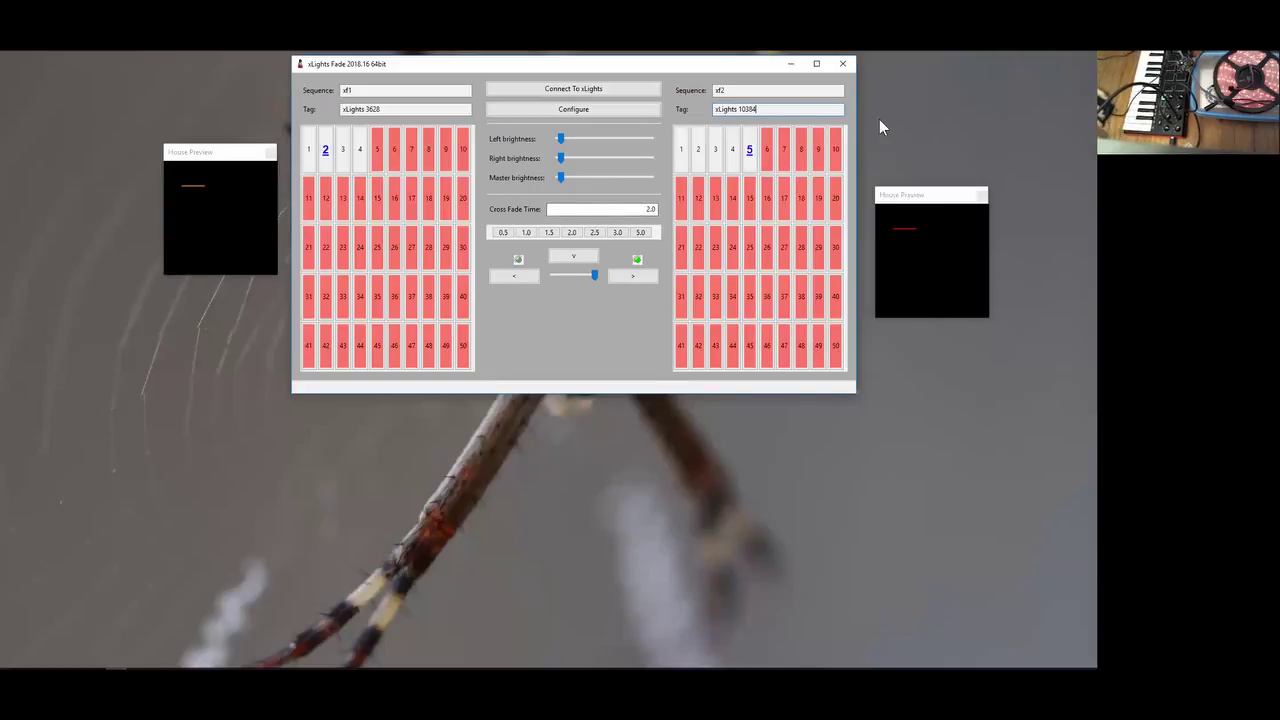
# - Map the master brightness slider to a scanned MIDI control: Control Change, channel 0x00, Data1 0x08
pyautogui.rightClick(594, 183)
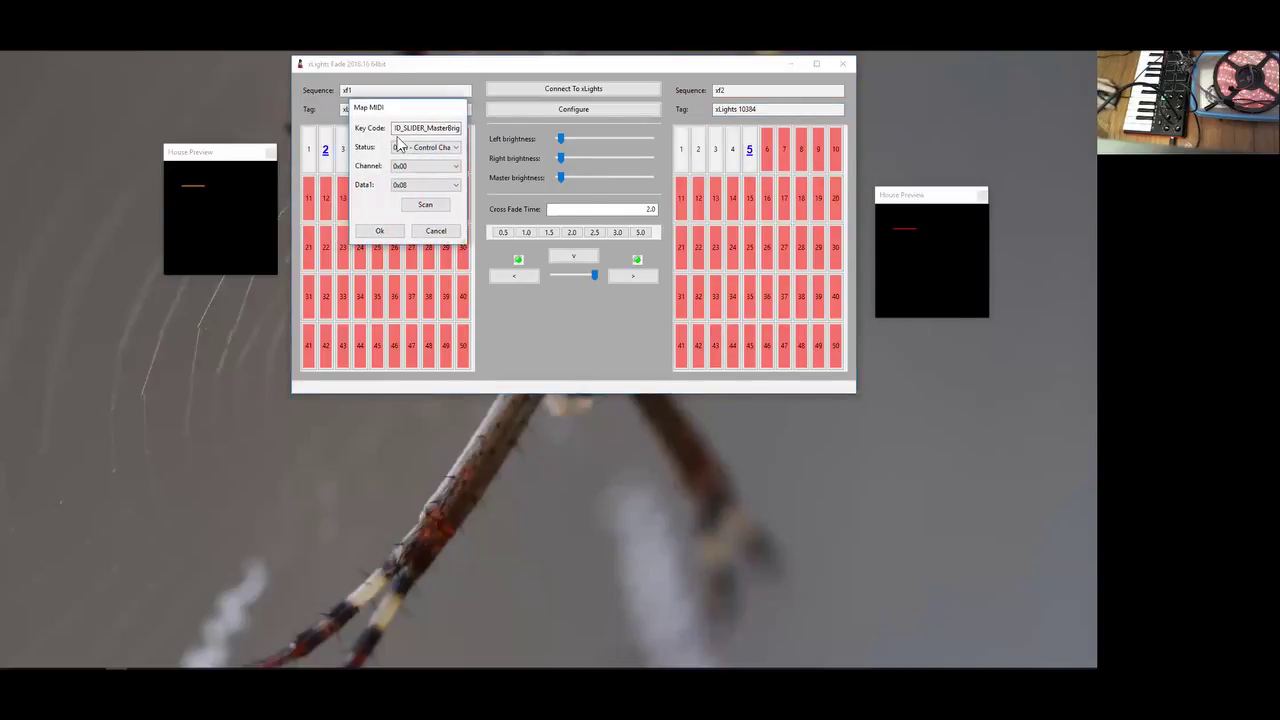
pyautogui.click(425, 205)
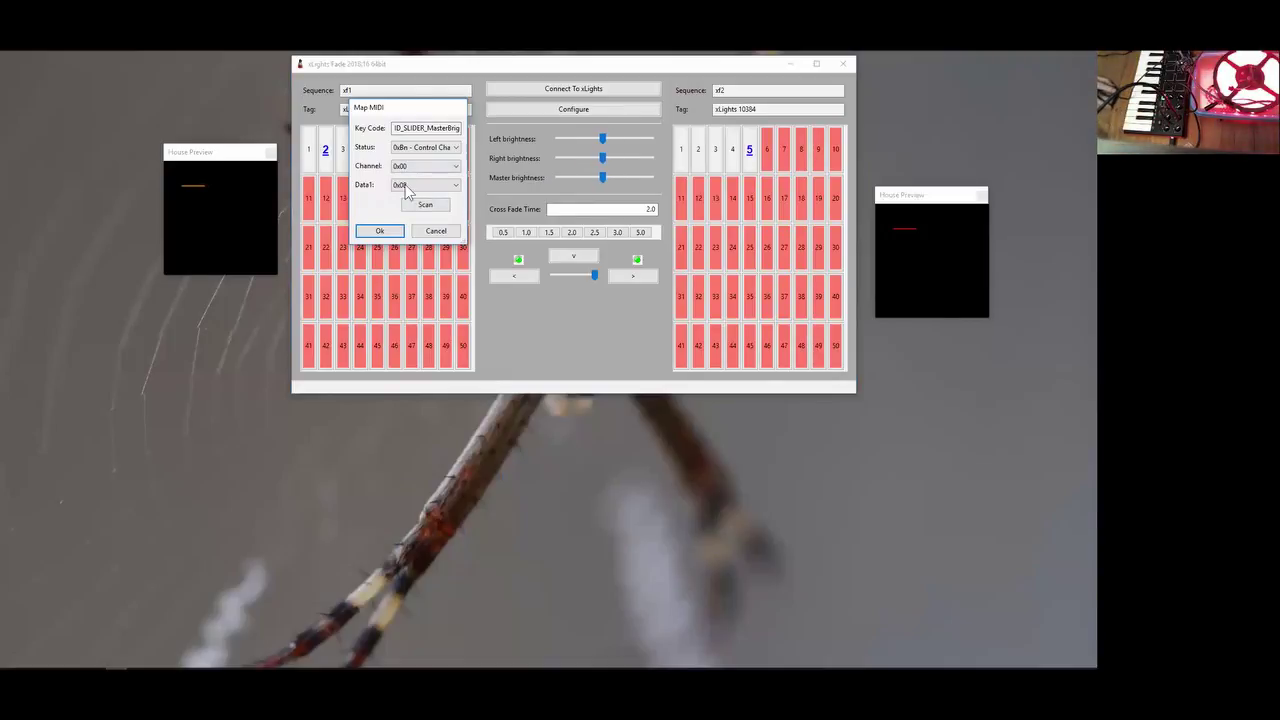
pyautogui.scroll(-8, 410, 188)
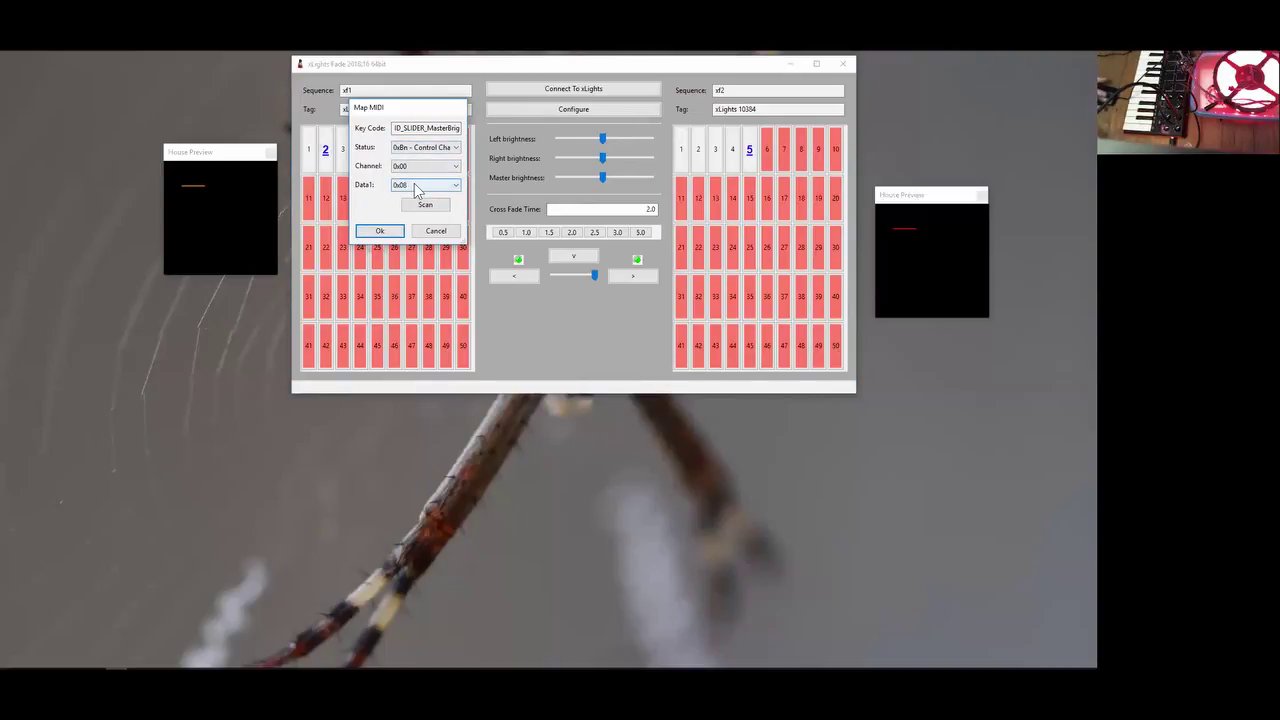
pyautogui.click(389, 235)
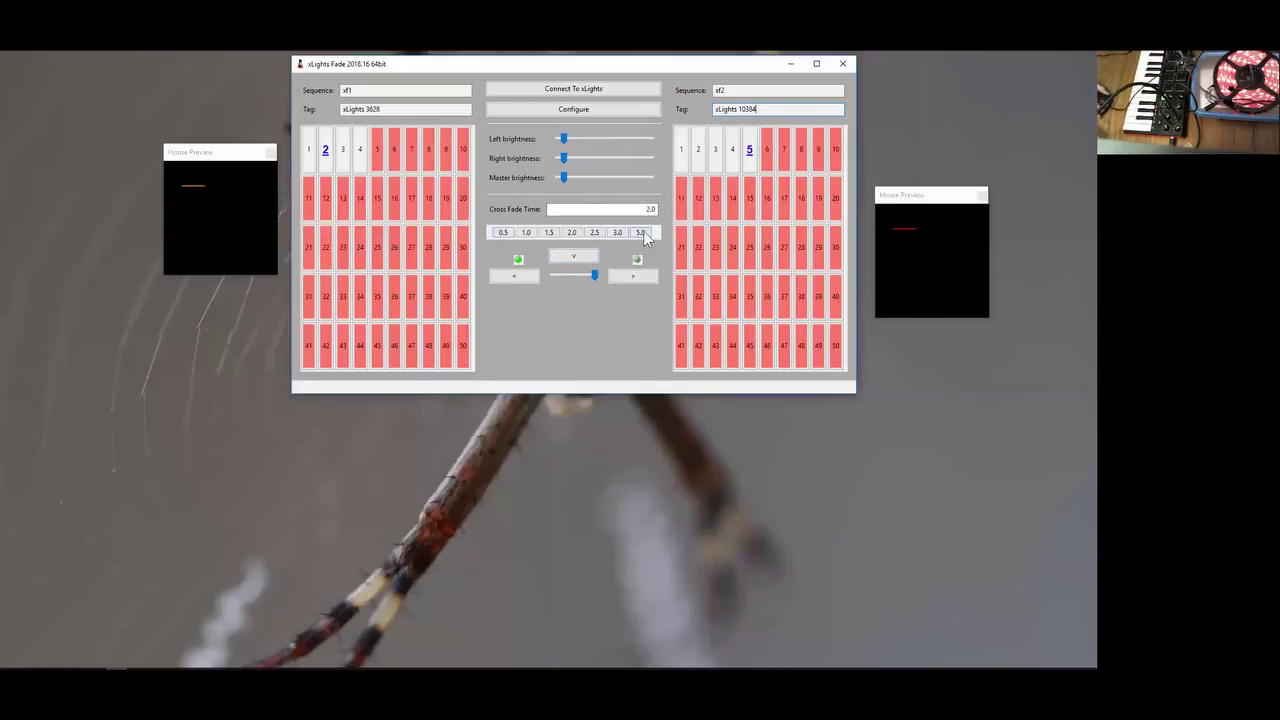
# - Map the 0.5 cross-fade preset to a MIDI key with Note On, channel 0x00, Data1 0x30, and test it after choosing 5.0
pyautogui.rightClick(503, 233)
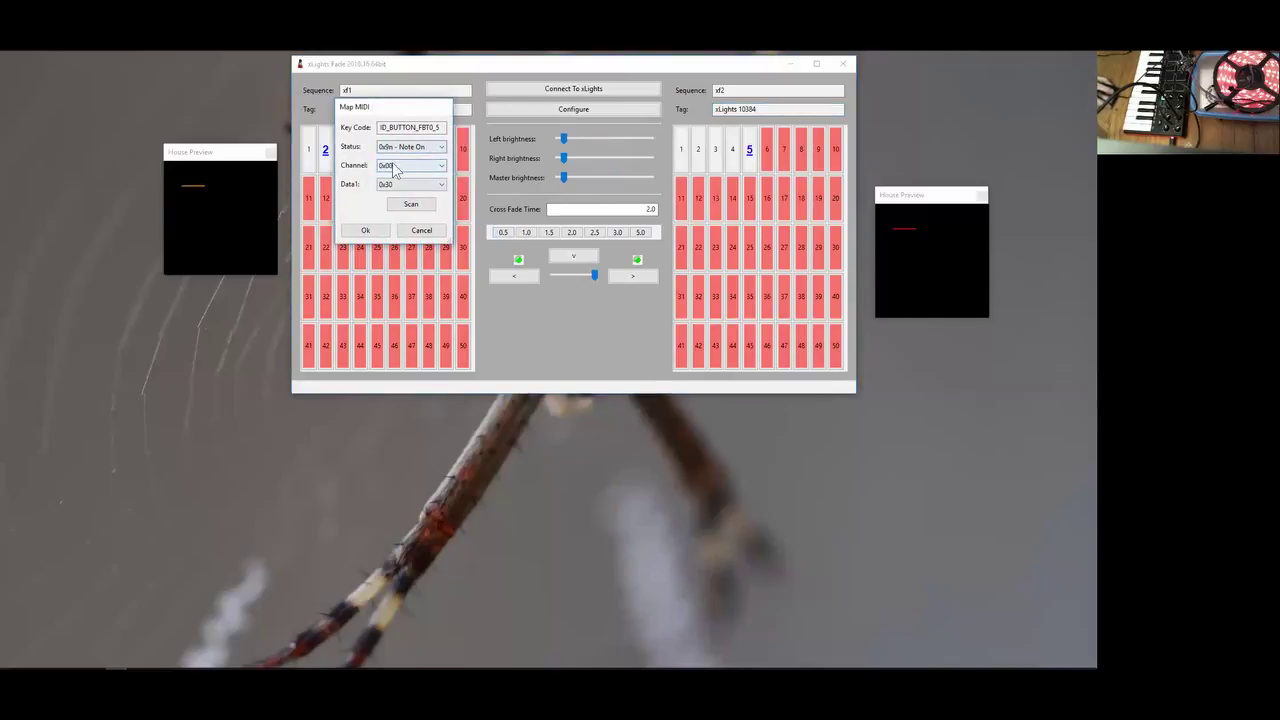
pyautogui.click(413, 205)
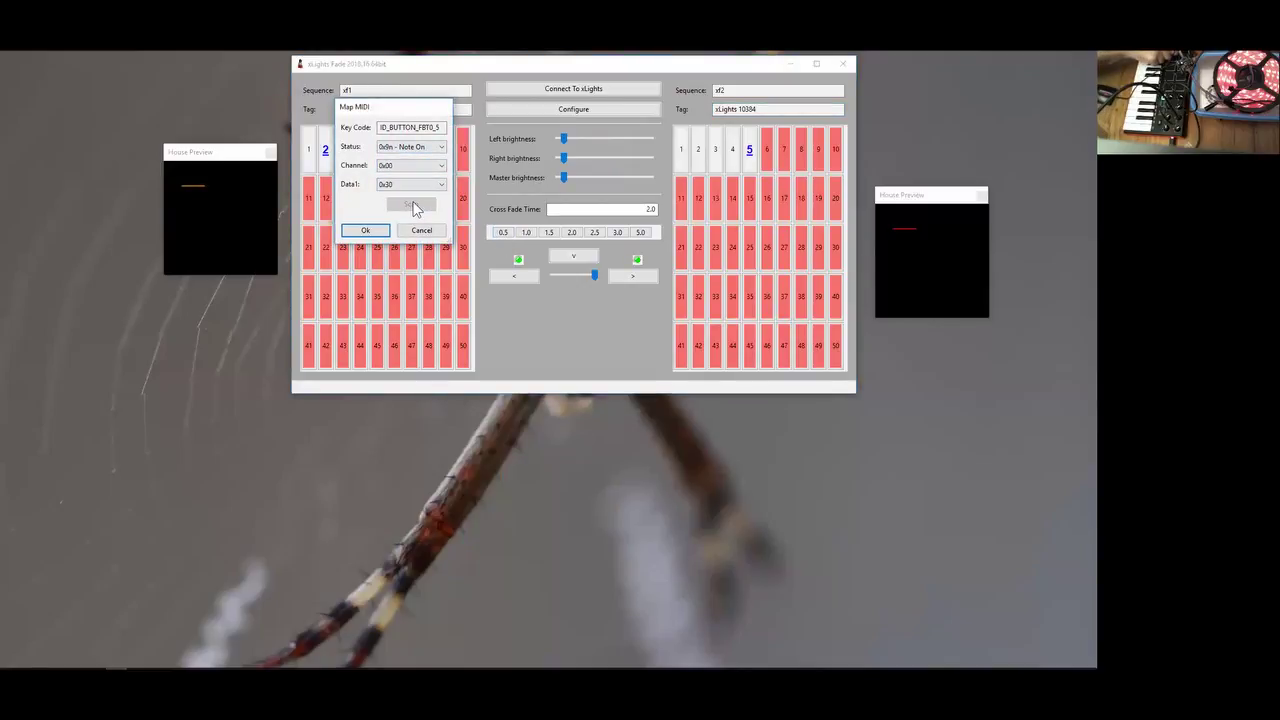
pyautogui.click(366, 231)
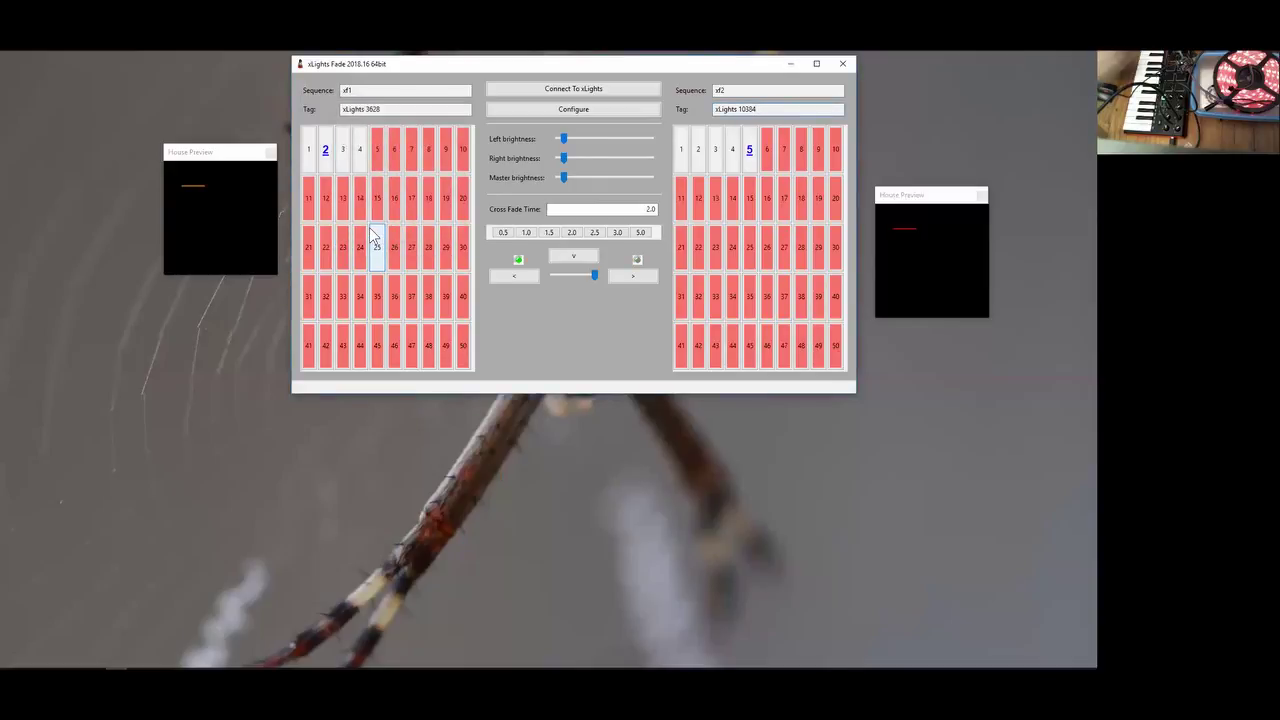
pyautogui.click(640, 232)
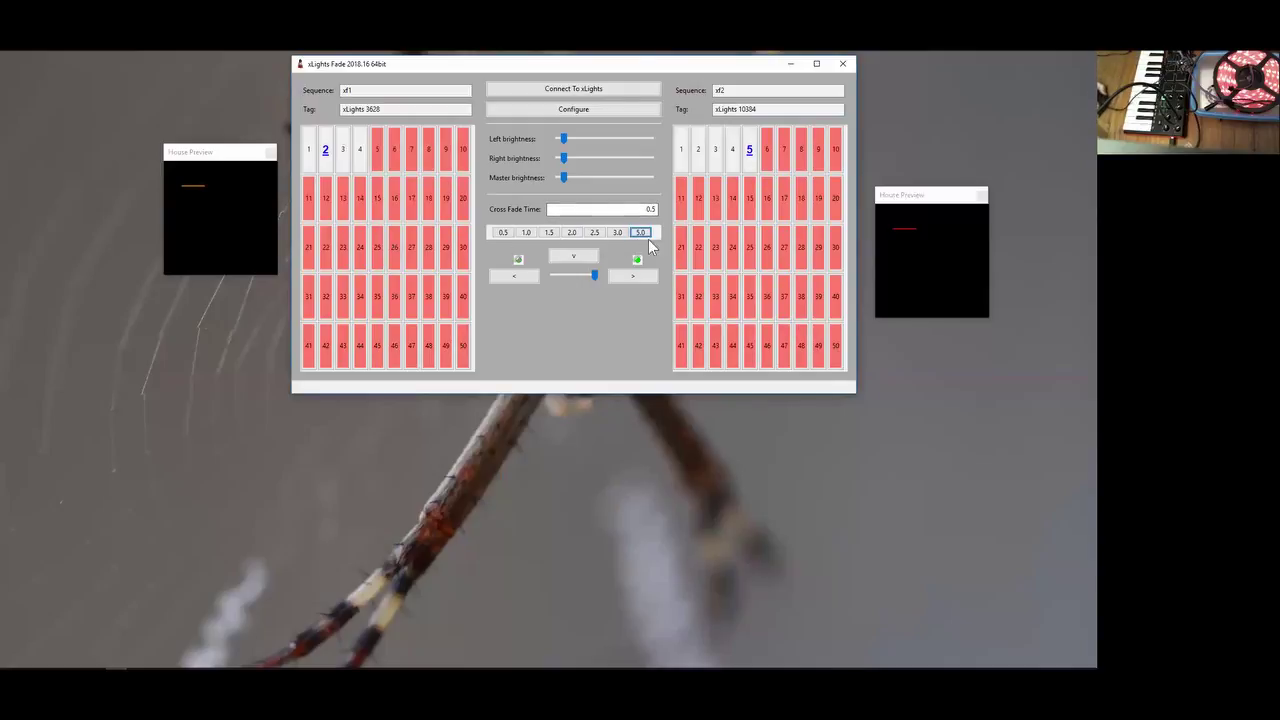
# - Map the fade-to-left control to a scanned MIDI key: Note On, channel 0x00, Data1 0x31
pyautogui.rightClick(491, 273)
pyautogui.click(408, 205)
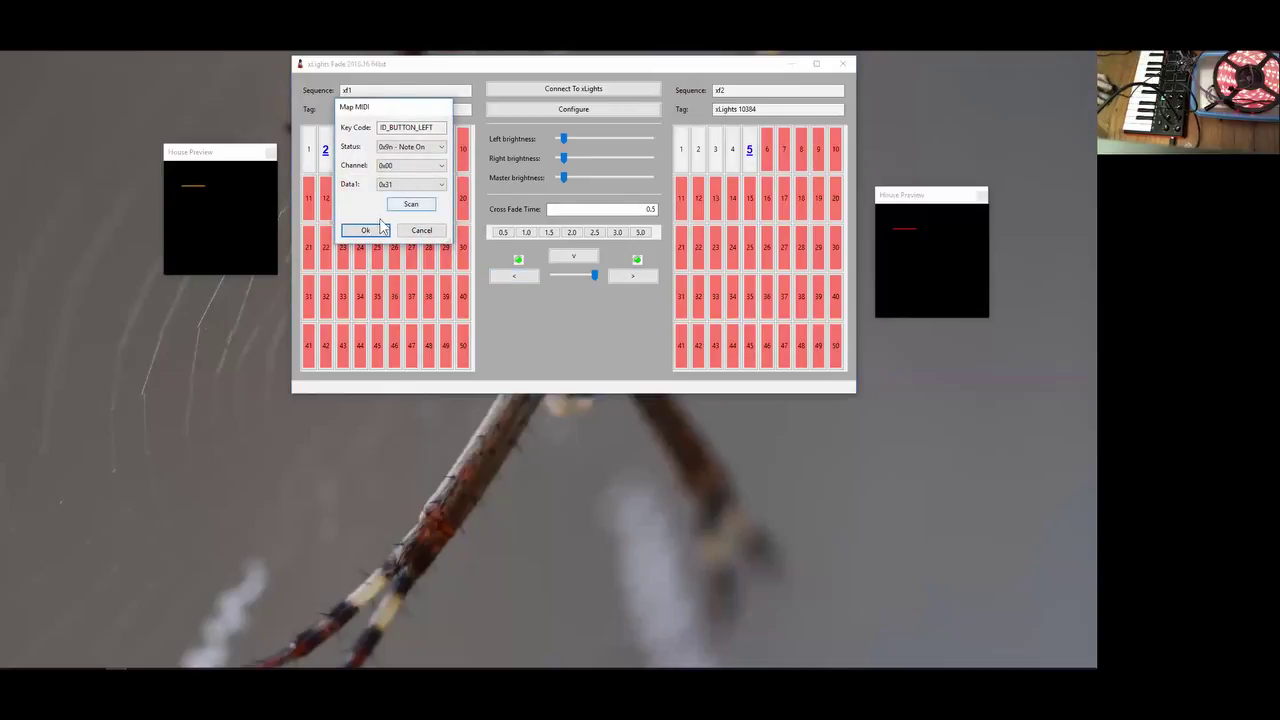
pyautogui.click(379, 229)
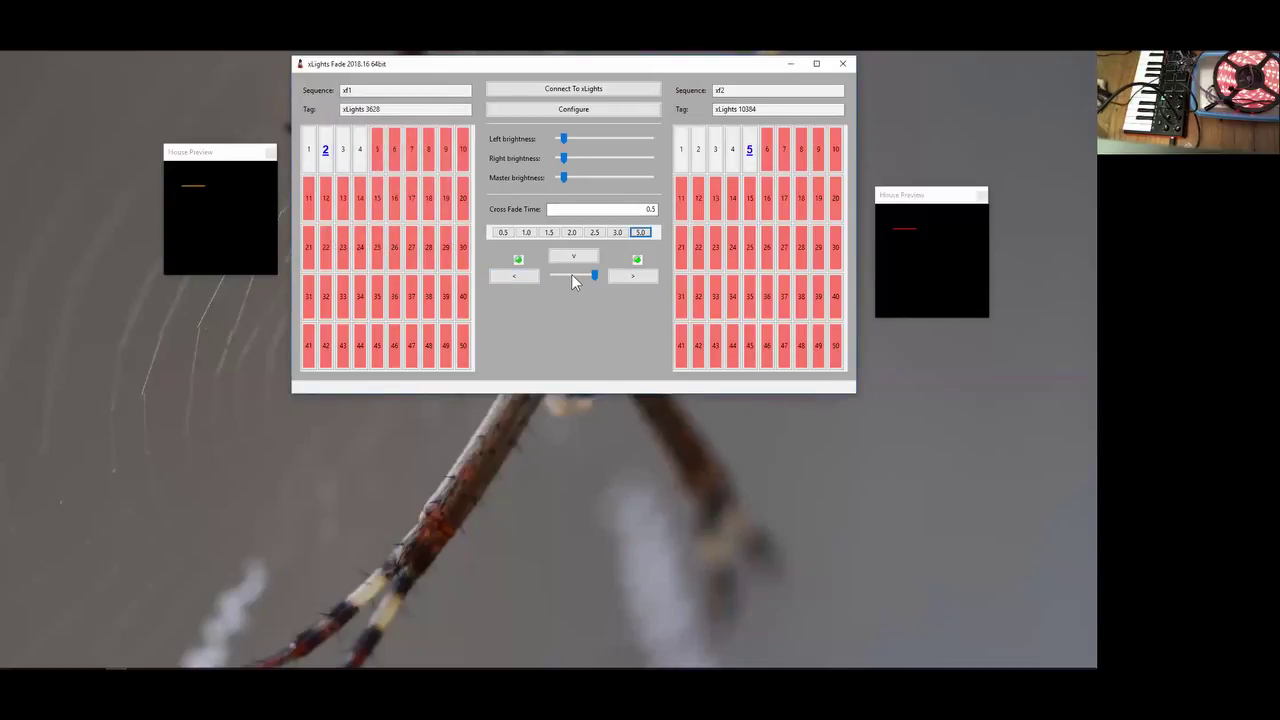
# - Map the cross-fade slider to a scanned MIDI control: Control Change, channel 0x00, Data1 0x05
pyautogui.rightClick(571, 274)
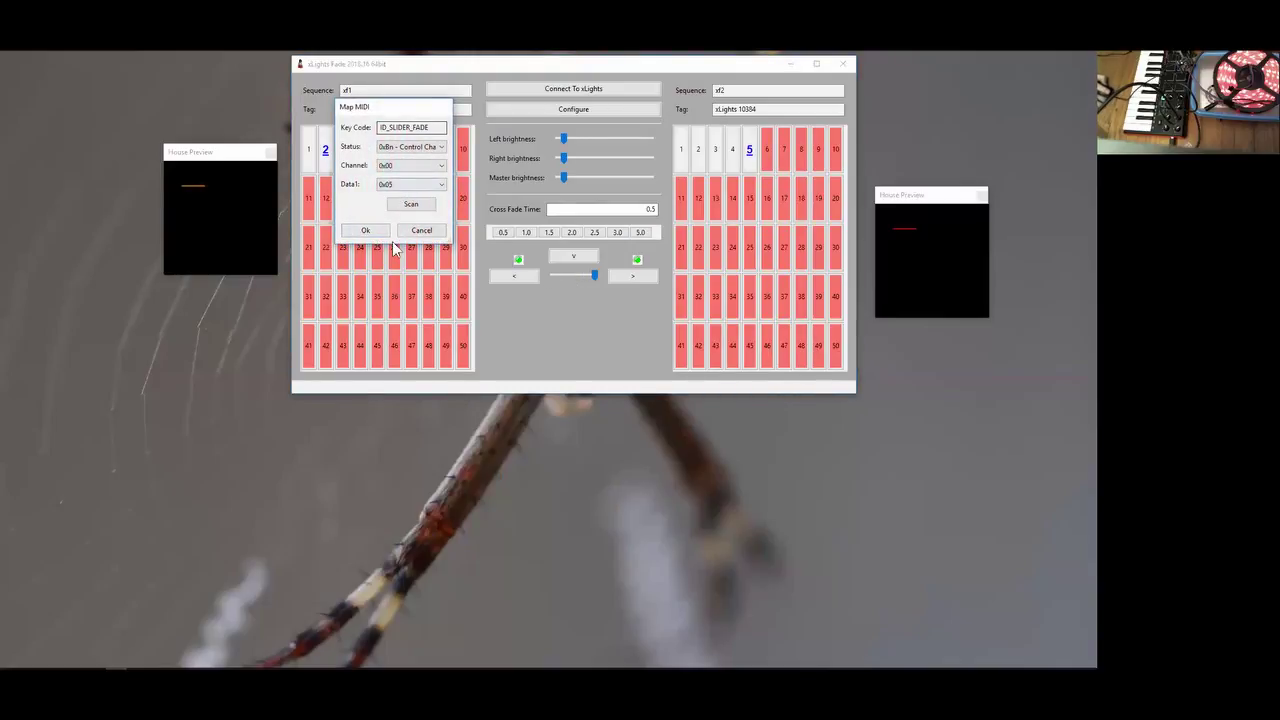
pyautogui.click(403, 207)
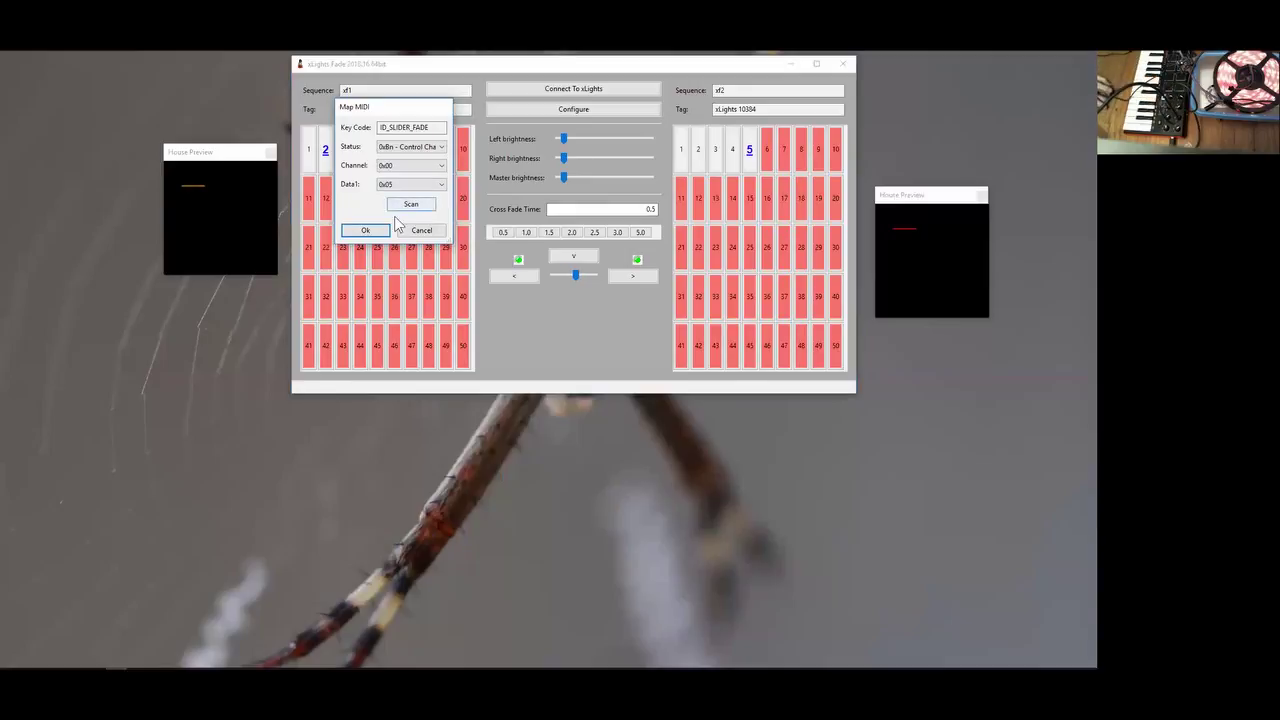
pyautogui.click(376, 233)
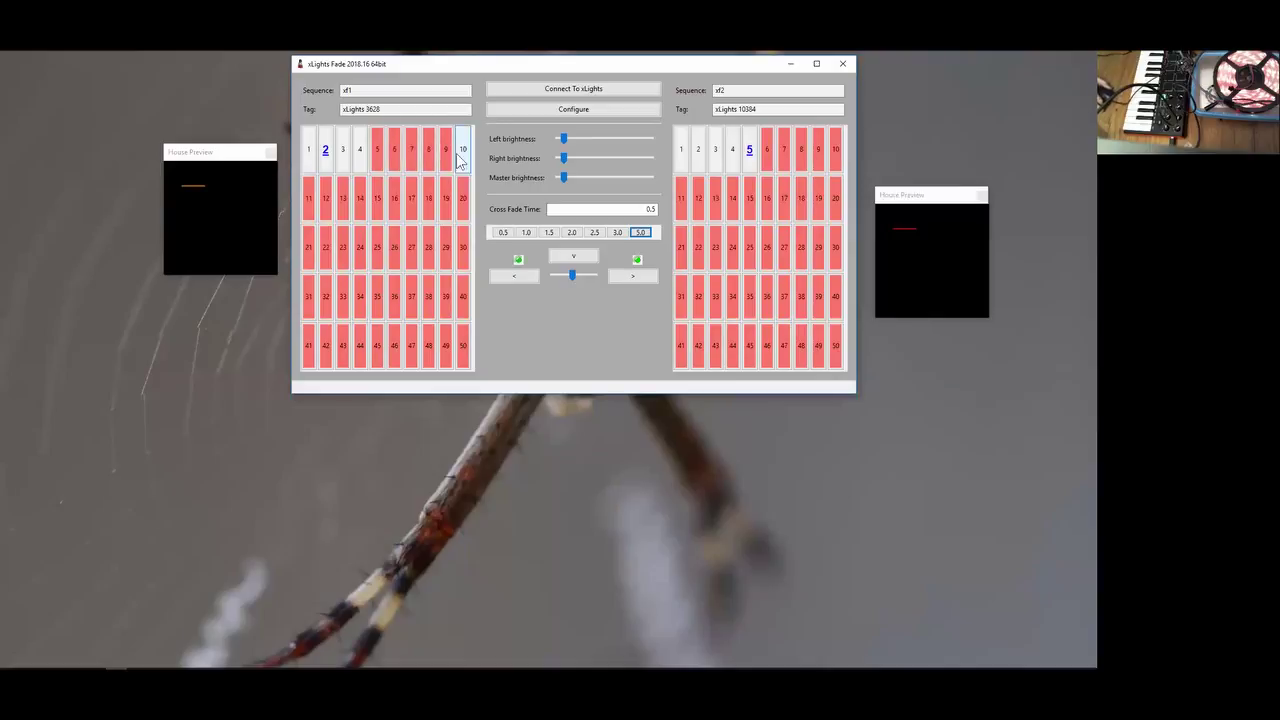
# - Map jukebox effect 1 of xf1 to a scanned MIDI key and test it after triggering effect 4
pyautogui.rightClick(308, 152)
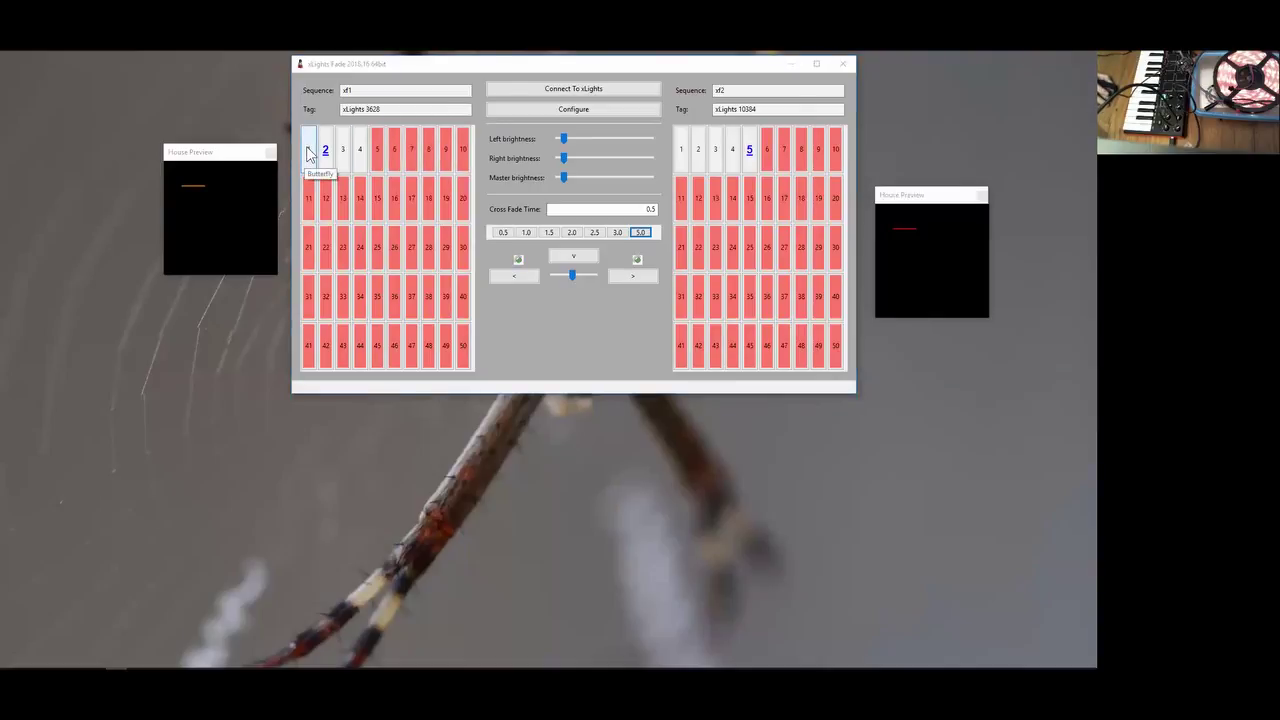
pyautogui.click(411, 205)
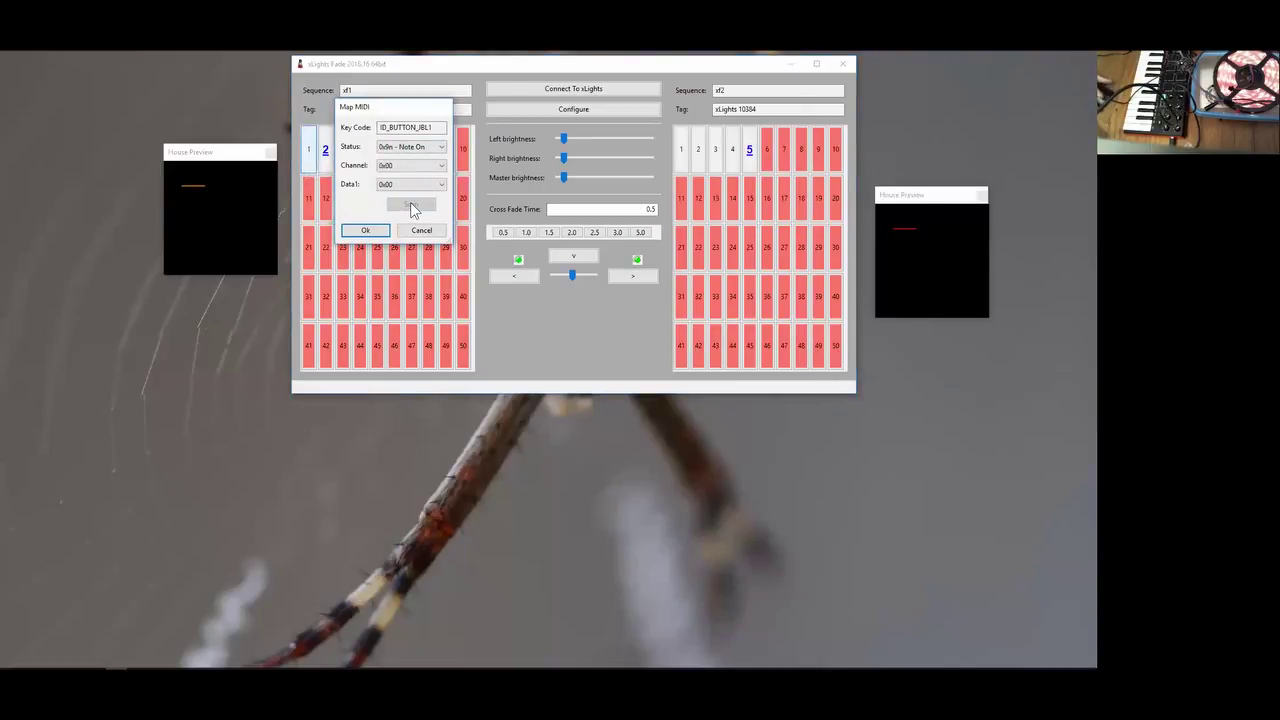
pyautogui.click(365, 230)
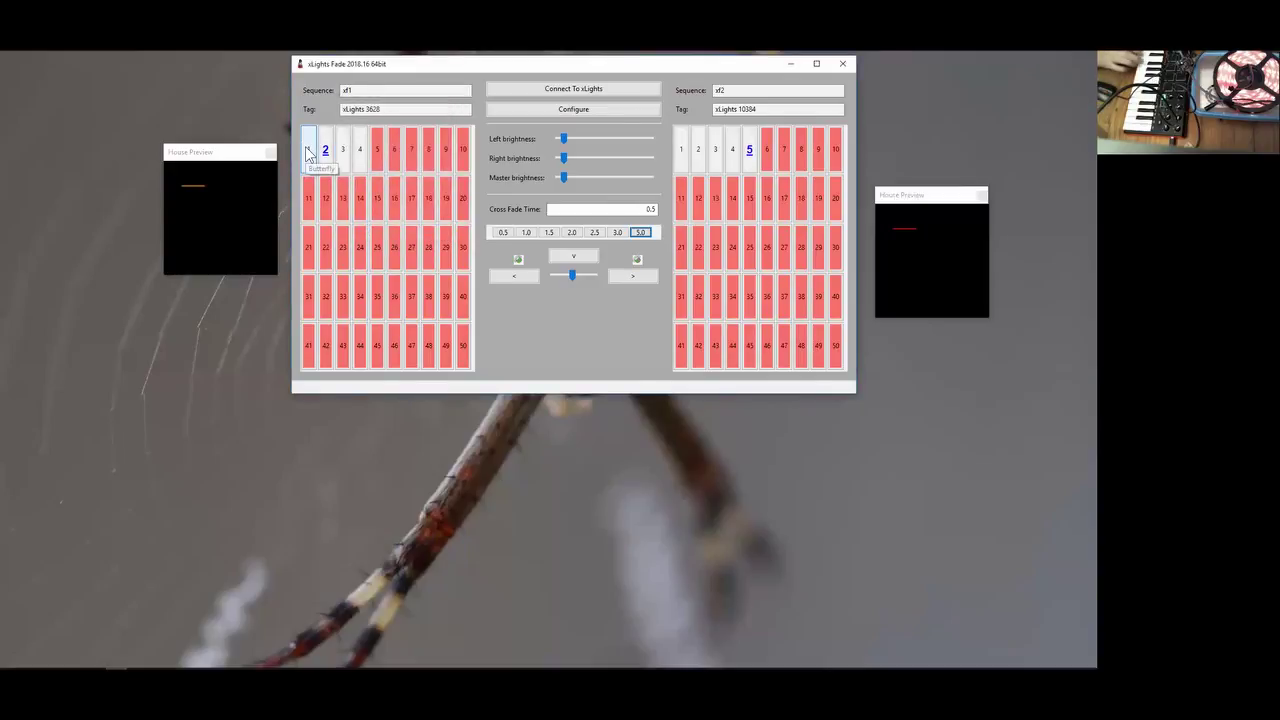
pyautogui.click(361, 165)
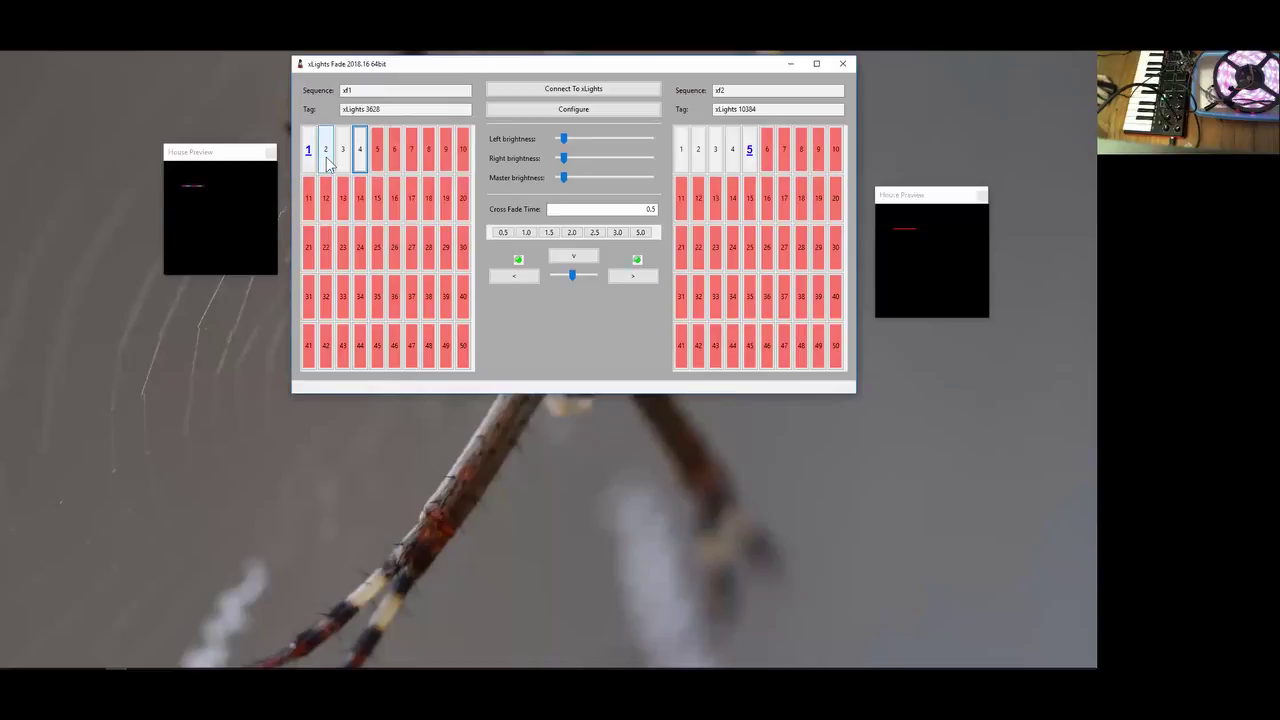
# - Map jukebox effect 2 of xf1 to a scanned MIDI key: Note On, channel 0x00, Data1 0x32
pyautogui.rightClick(330, 163)
pyautogui.click(410, 205)
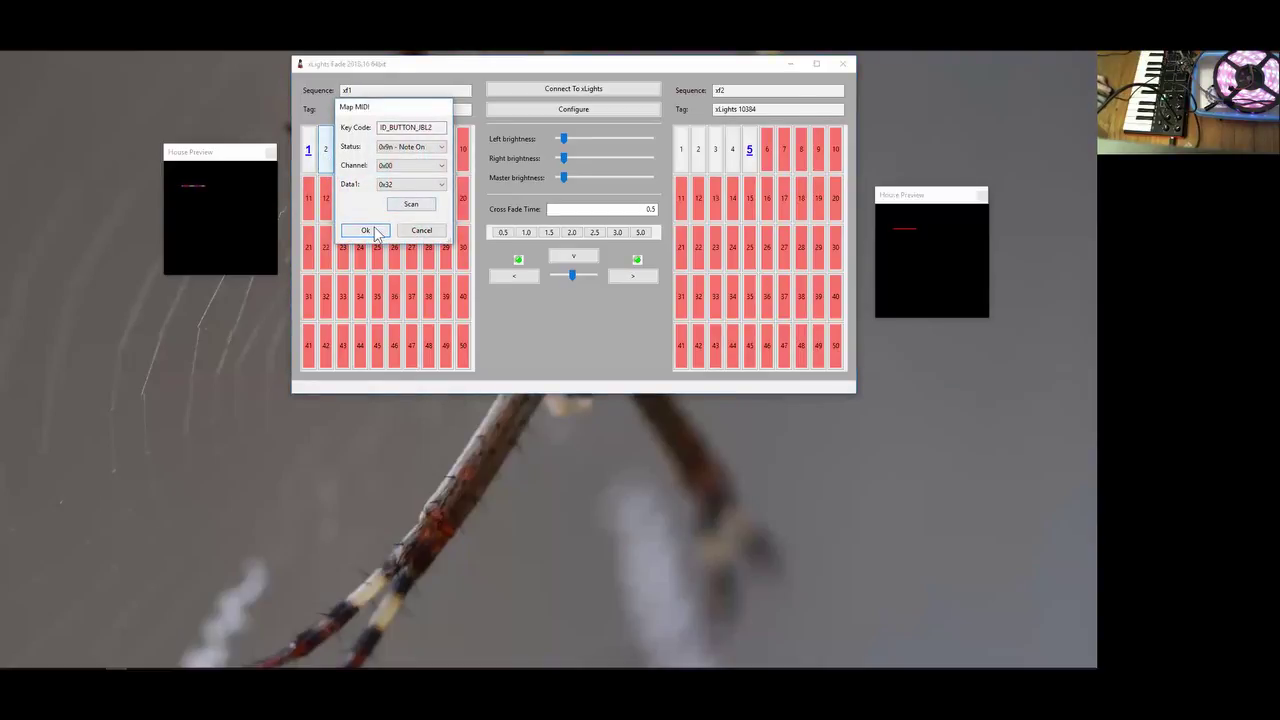
pyautogui.click(366, 231)
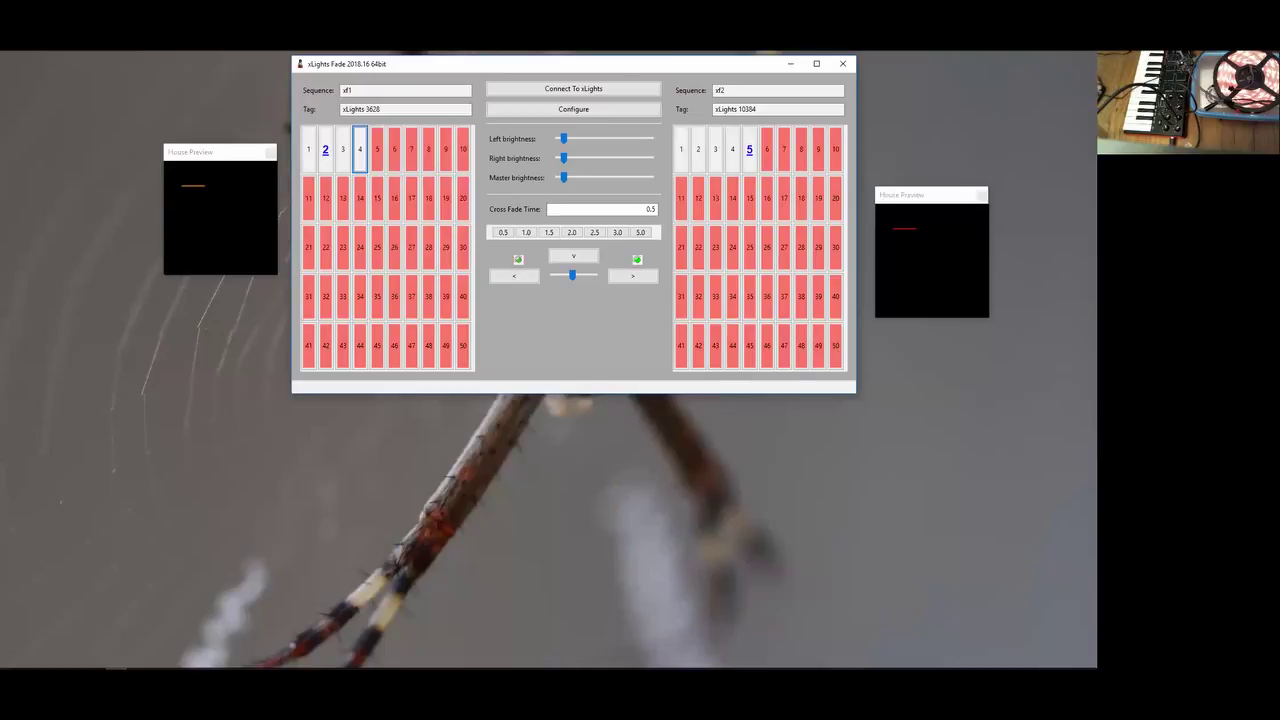
# - Switch to the xLights instance with xf2 and add a Star model and a Tree model to the layout
pyautogui.hotkey('alt', 'Tab')
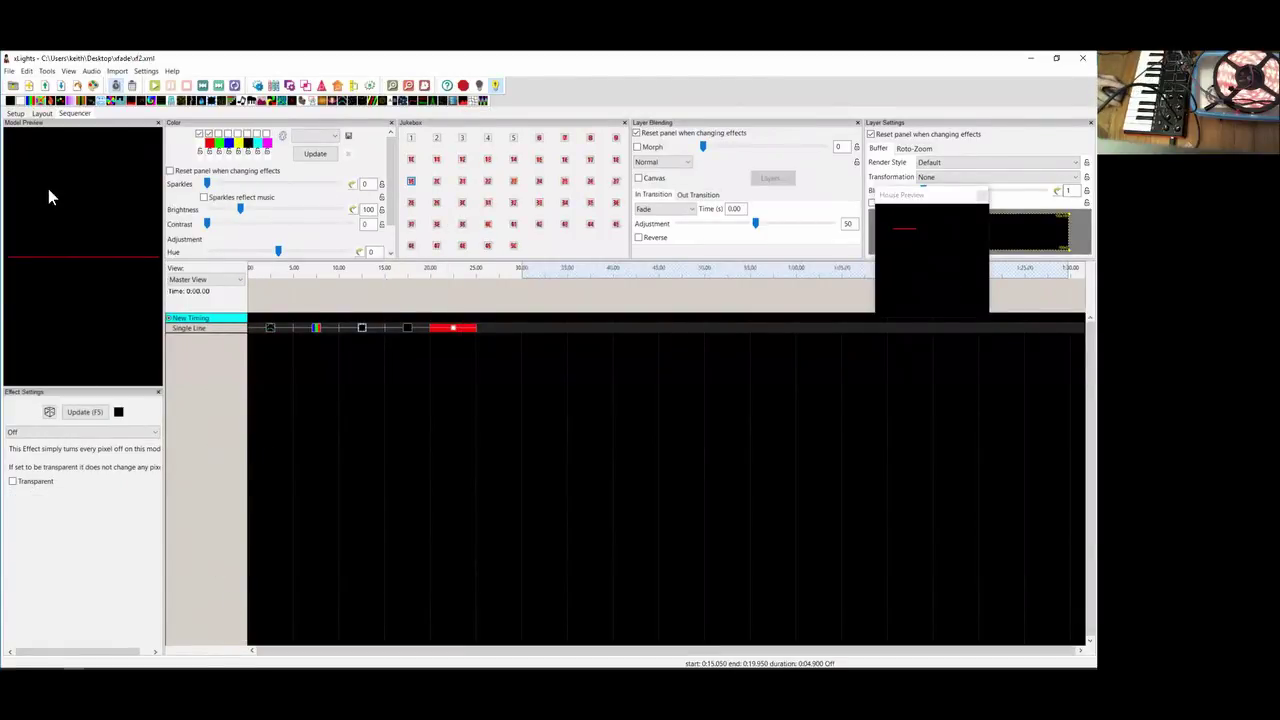
pyautogui.click(42, 113)
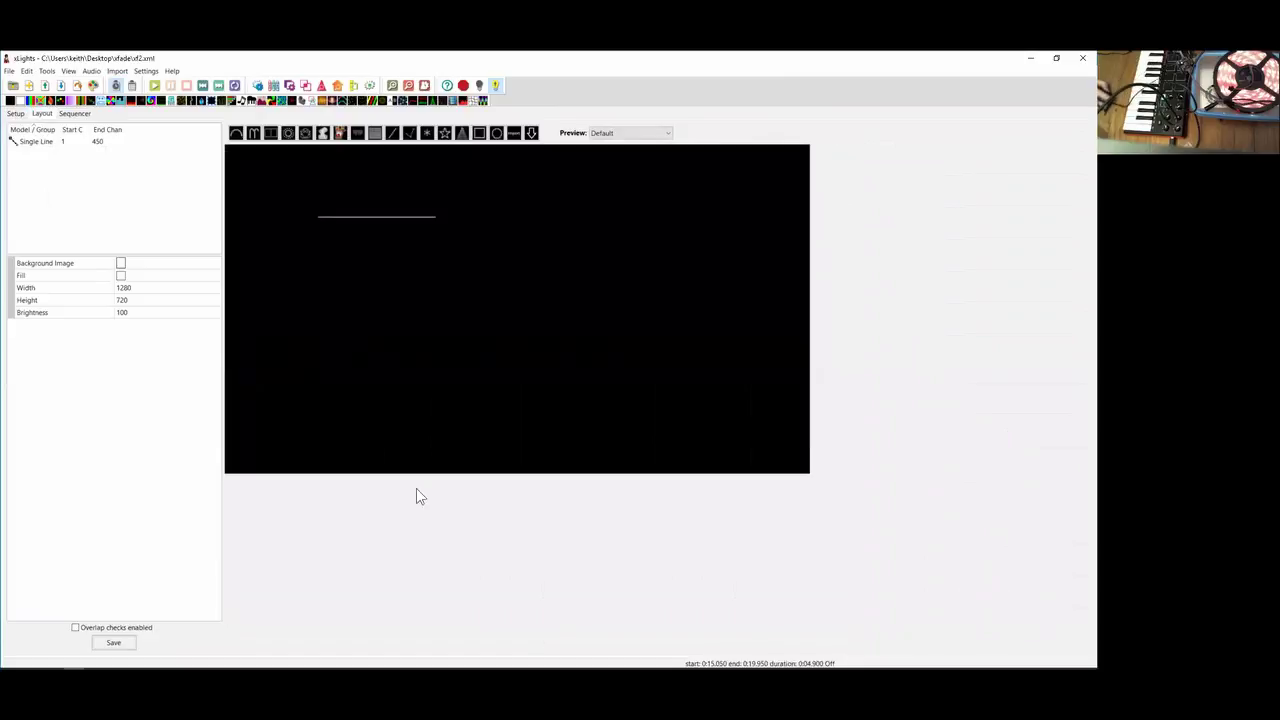
pyautogui.click(444, 133)
pyautogui.click(530, 240)
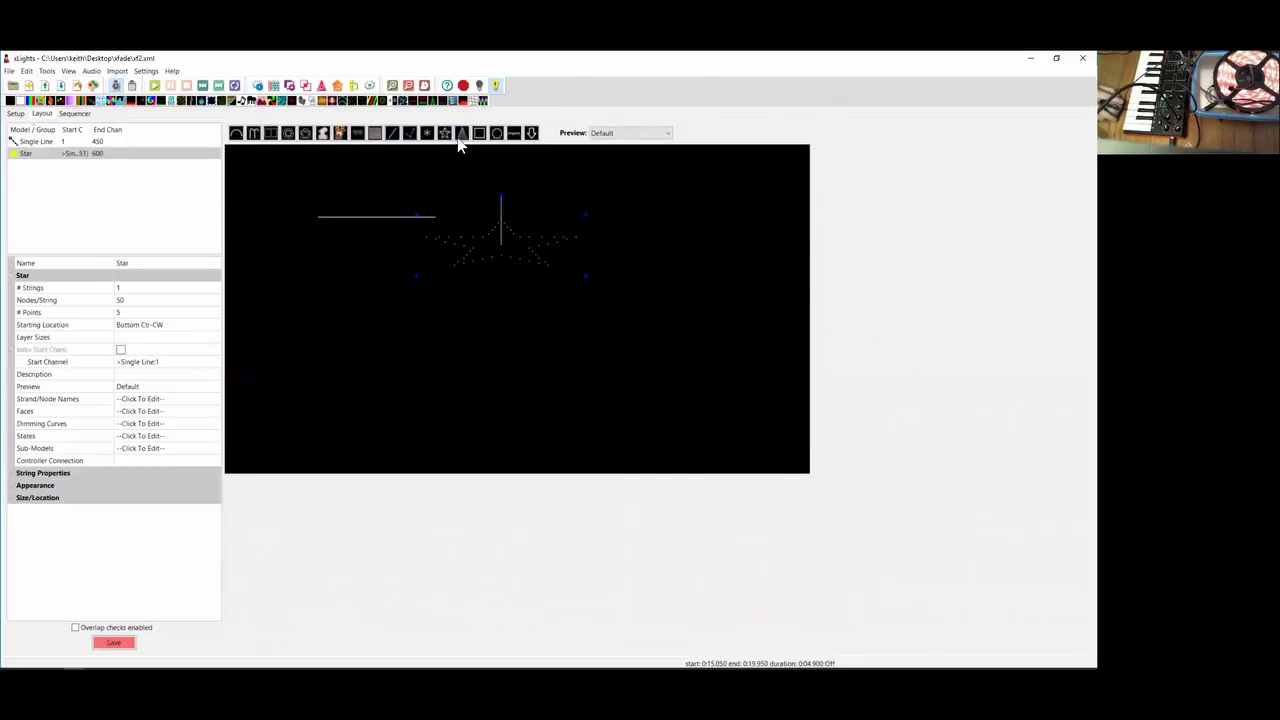
pyautogui.click(459, 135)
pyautogui.moveTo(345, 399); pyautogui.dragTo(383, 365)
pyautogui.click(88, 187)
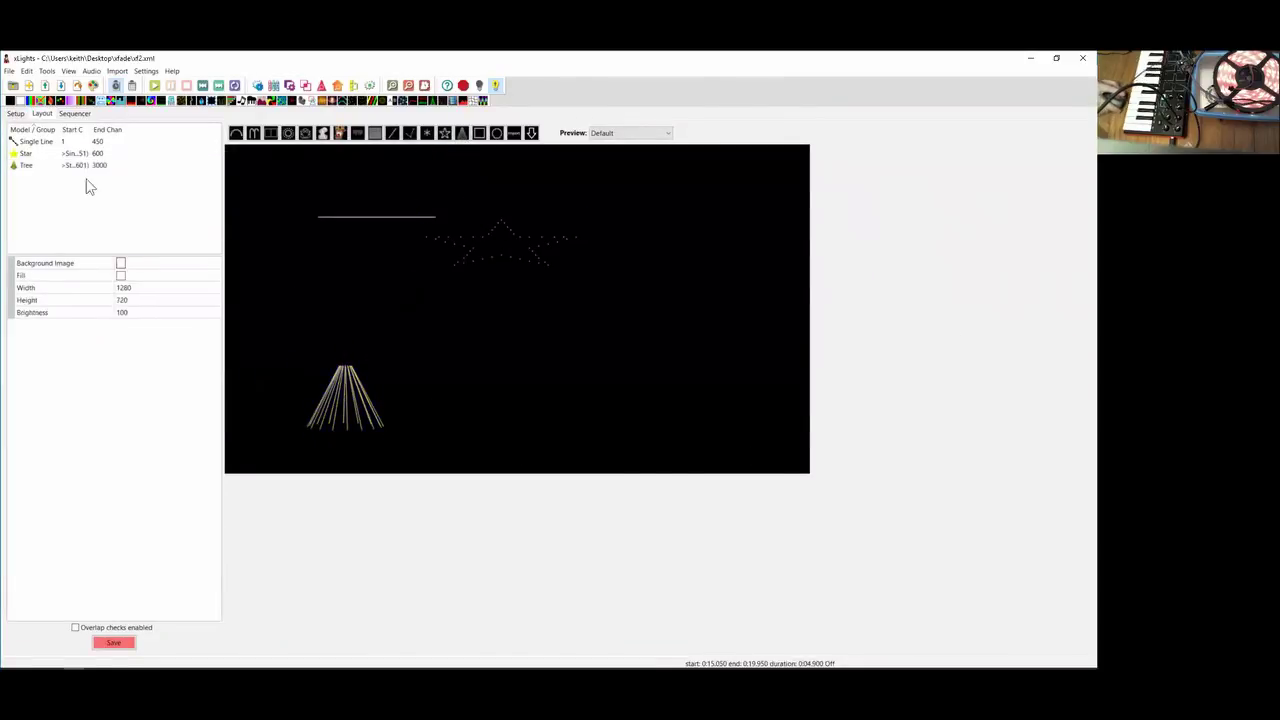
# - Create a new sequence, discarding the unsaved changes to xf2 and finishing the setup with the default settings
pyautogui.click(28, 86)
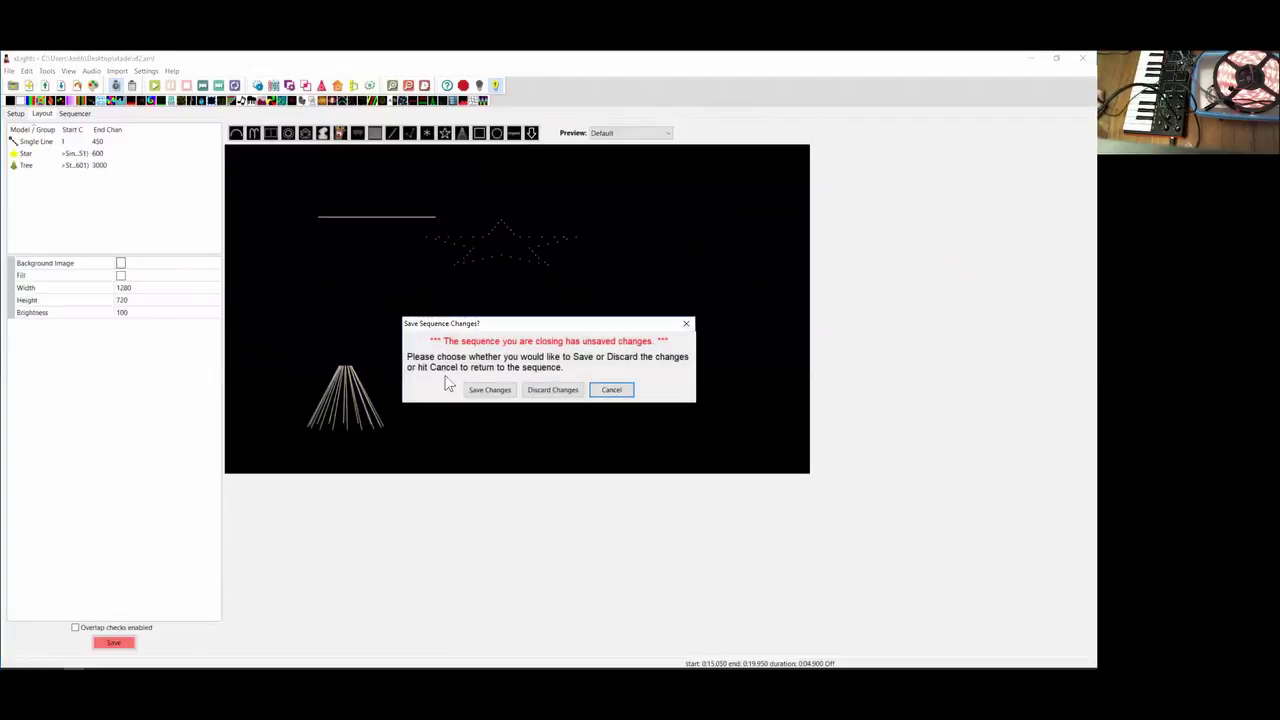
pyautogui.click(550, 389)
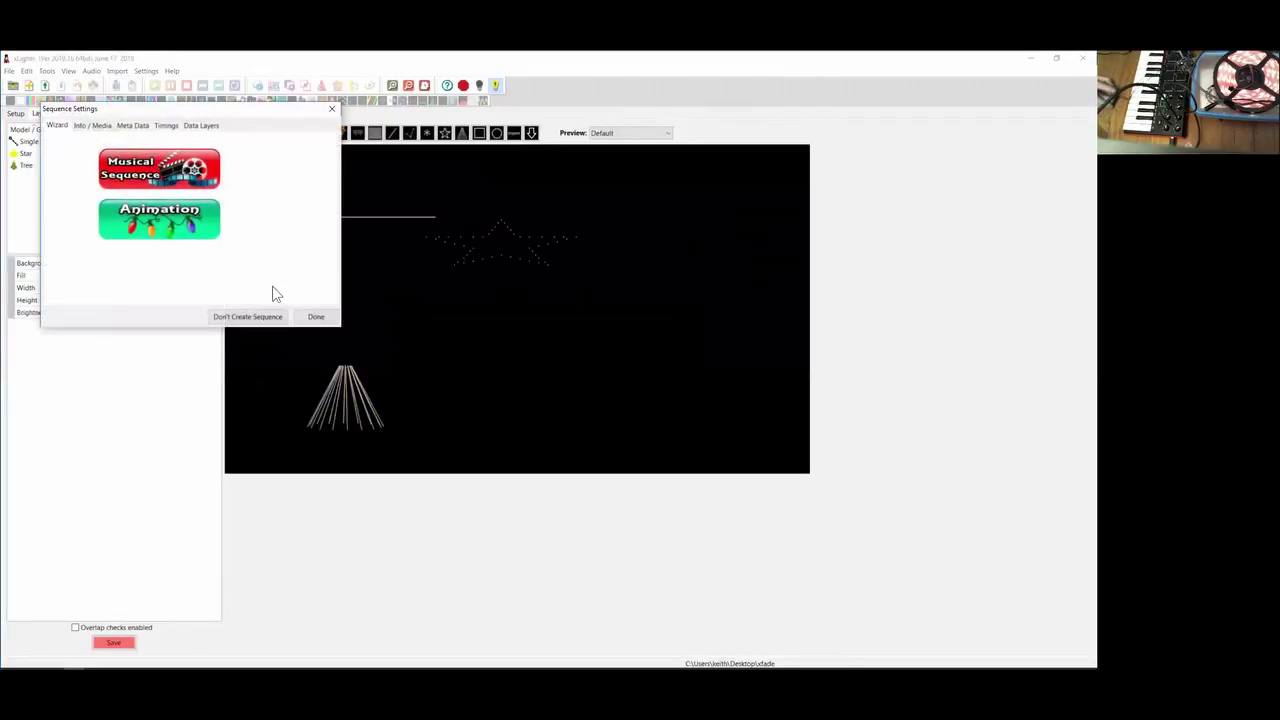
pyautogui.click(315, 317)
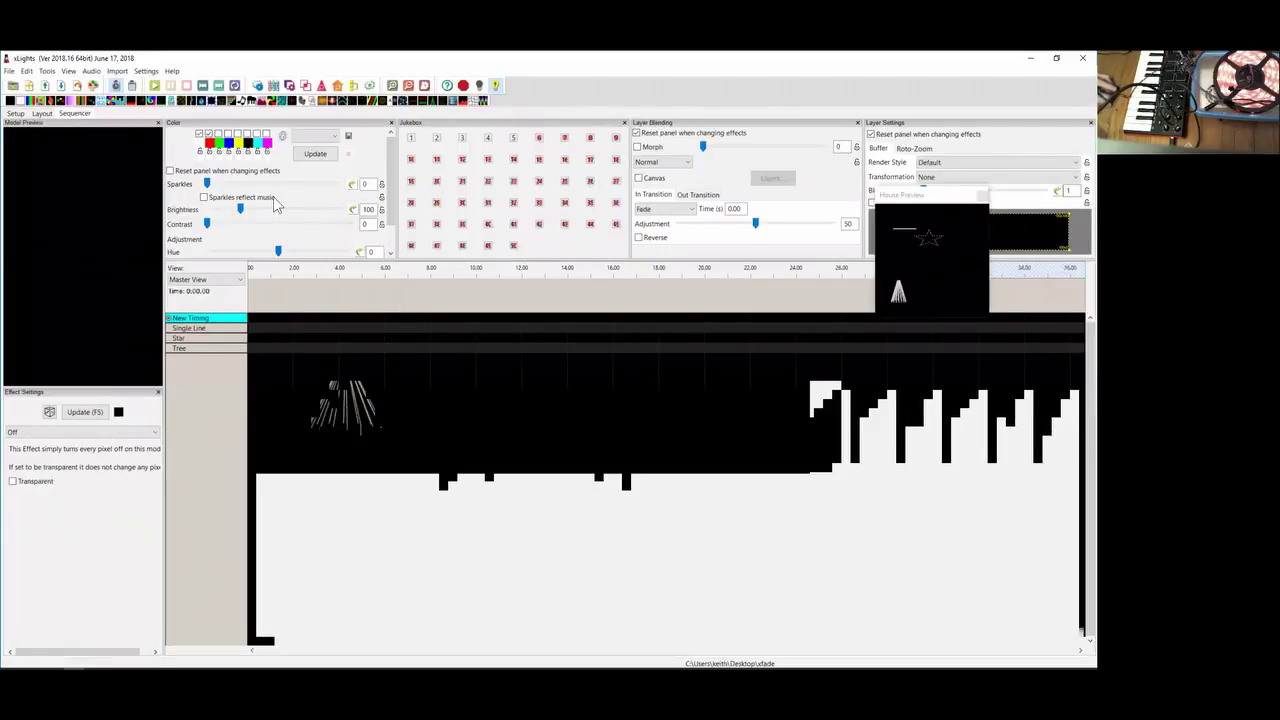
# - Place Color Wash on Star and Morph on Tree and Single Line near 5 seconds, followed by Spirals on Star and Tree
pyautogui.moveTo(70, 100); pyautogui.dragTo(376, 338)
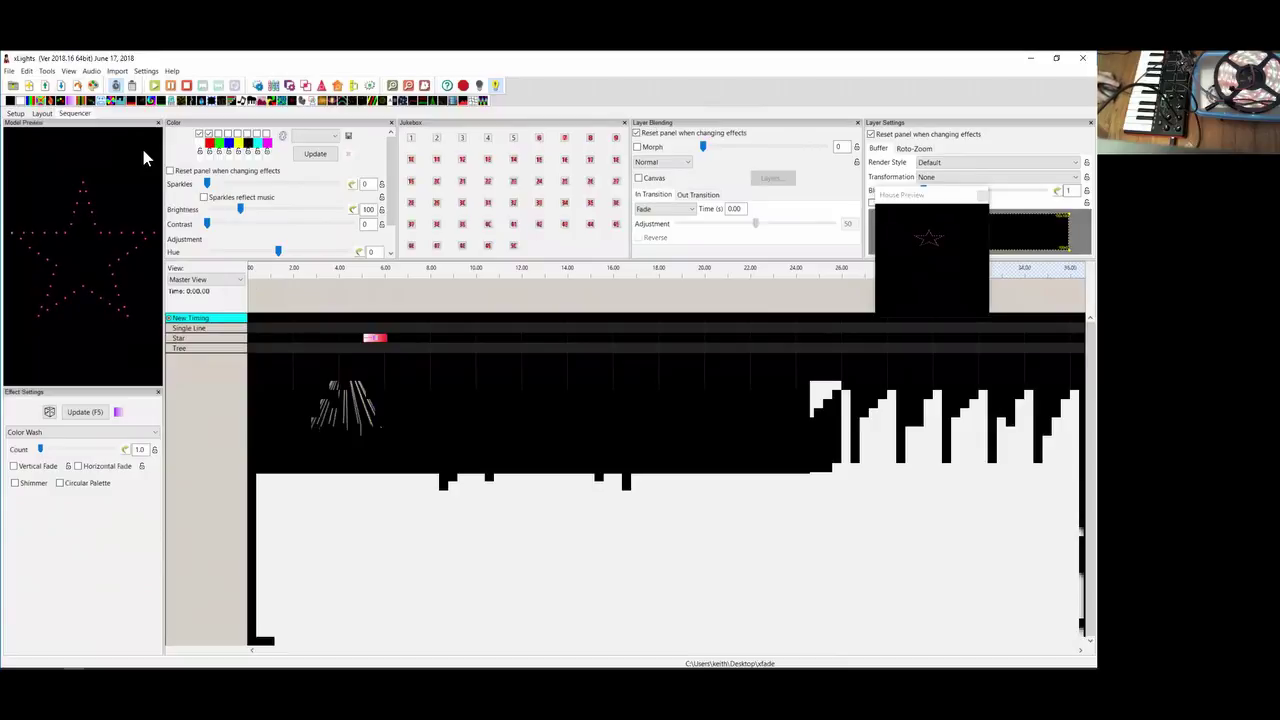
pyautogui.moveTo(150, 100); pyautogui.dragTo(396, 327)
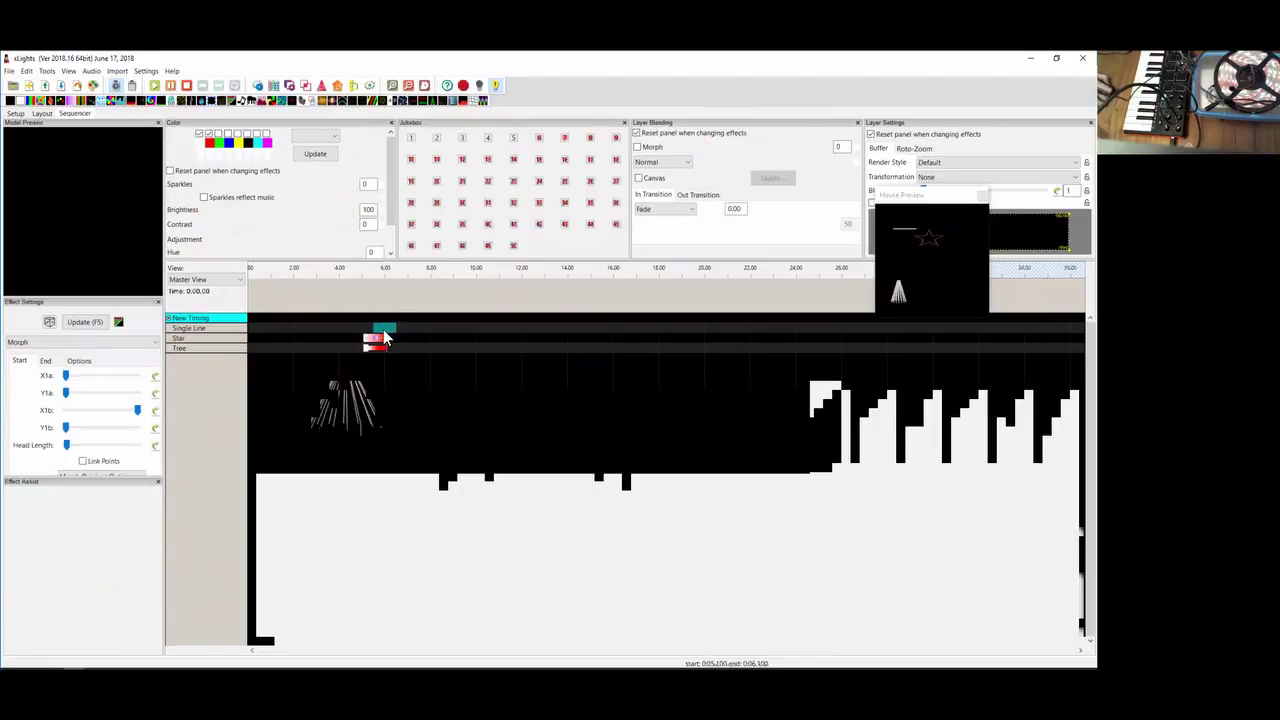
pyautogui.moveTo(378, 100); pyautogui.dragTo(406, 338)
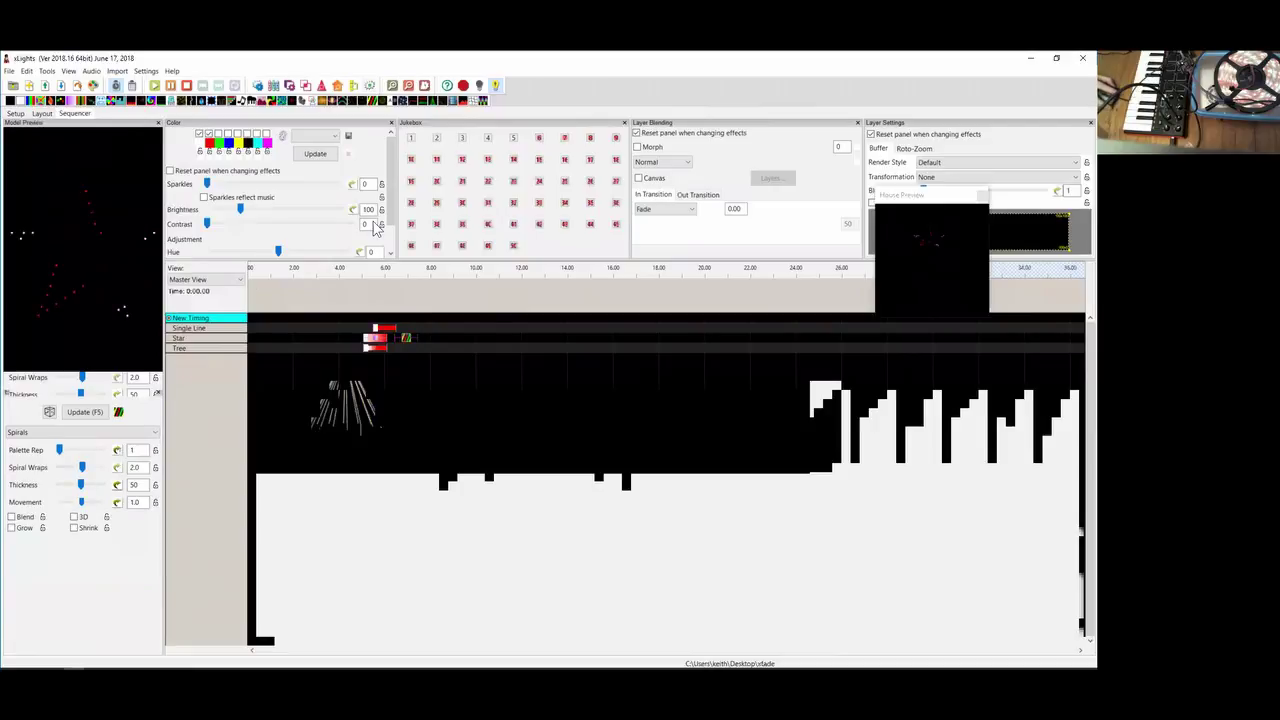
pyautogui.moveTo(376, 226); pyautogui.dragTo(420, 347)
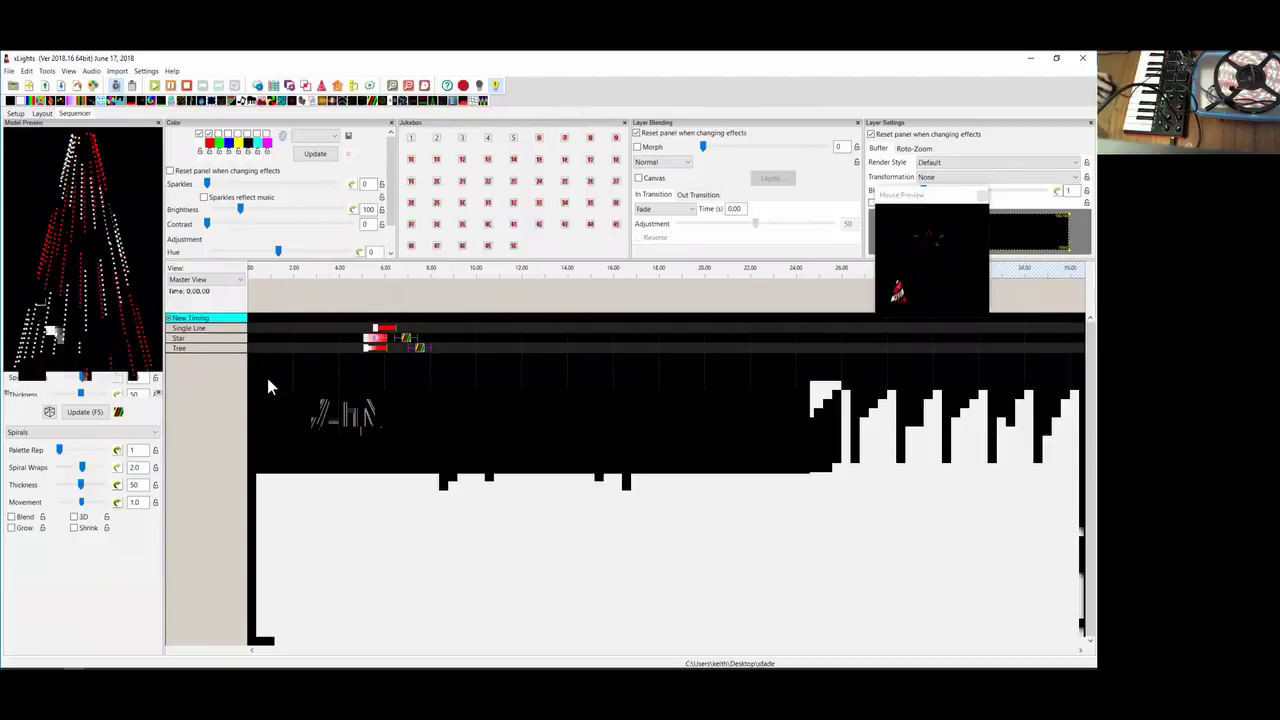
# - Insert a layer below Tree and place an Off effect on it spanning 5.050 to 8.000 seconds
pyautogui.rightClick(230, 350)
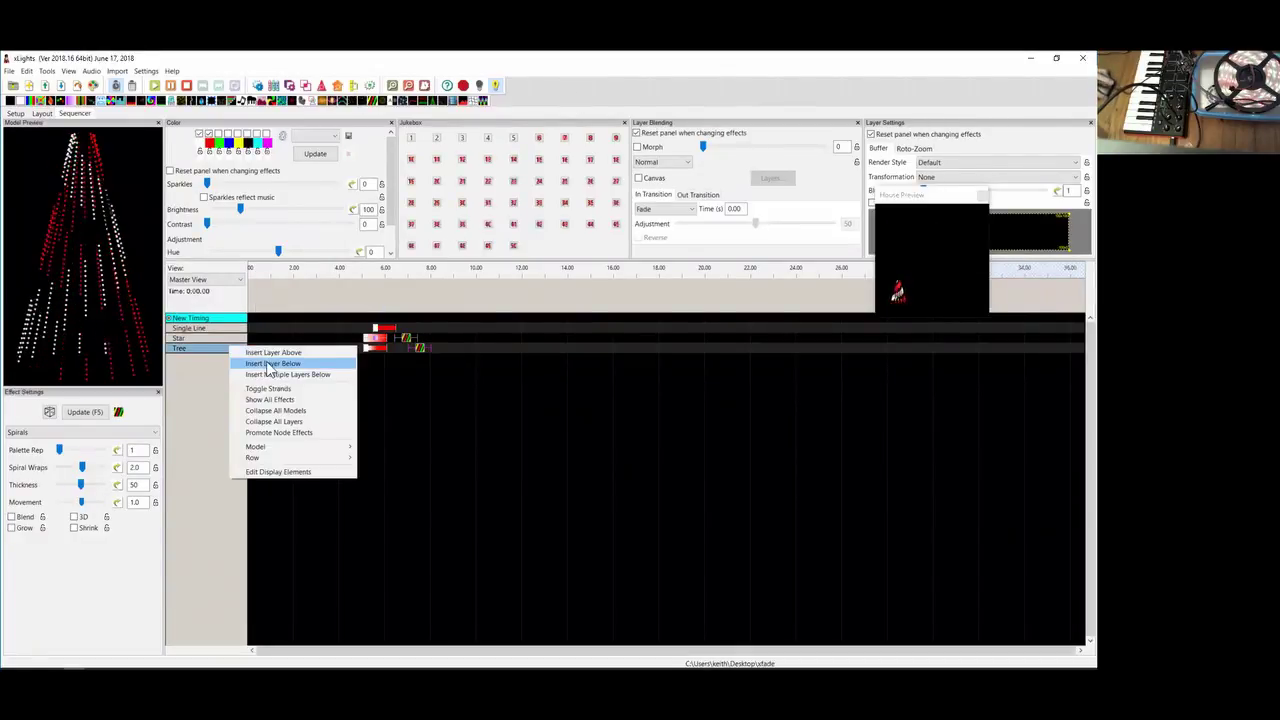
pyautogui.click(260, 364)
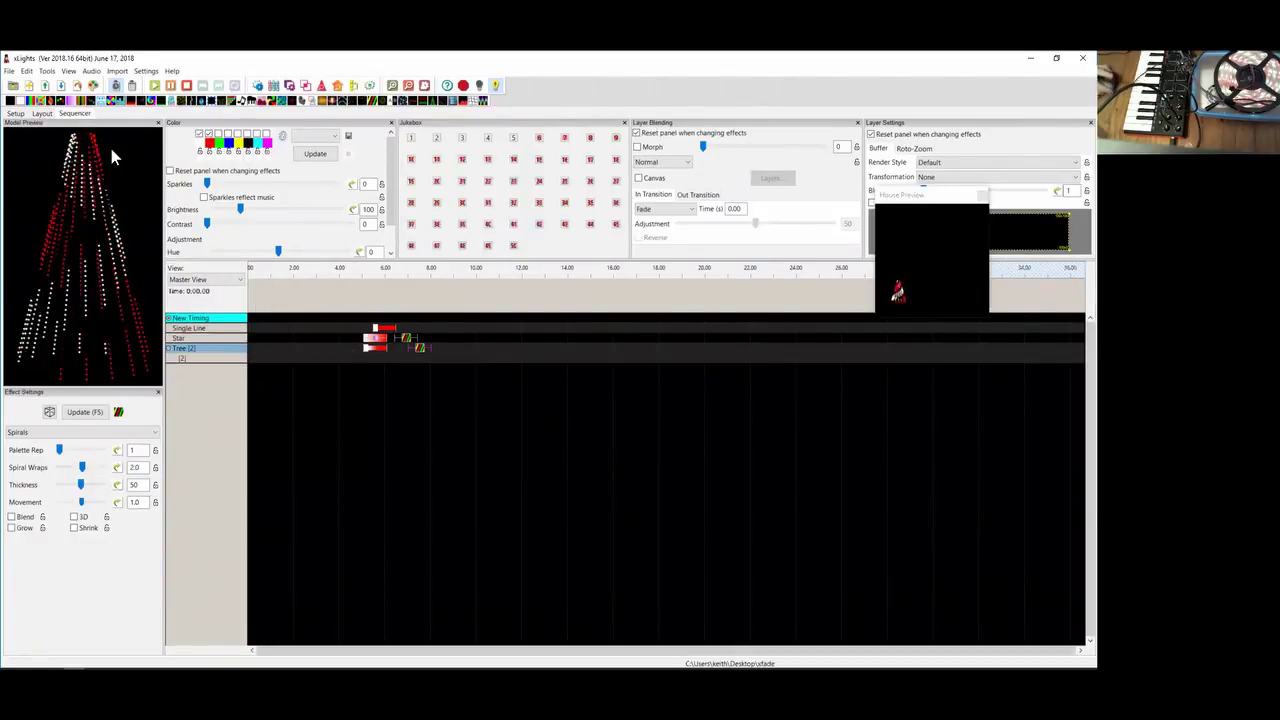
pyautogui.click(378, 316)
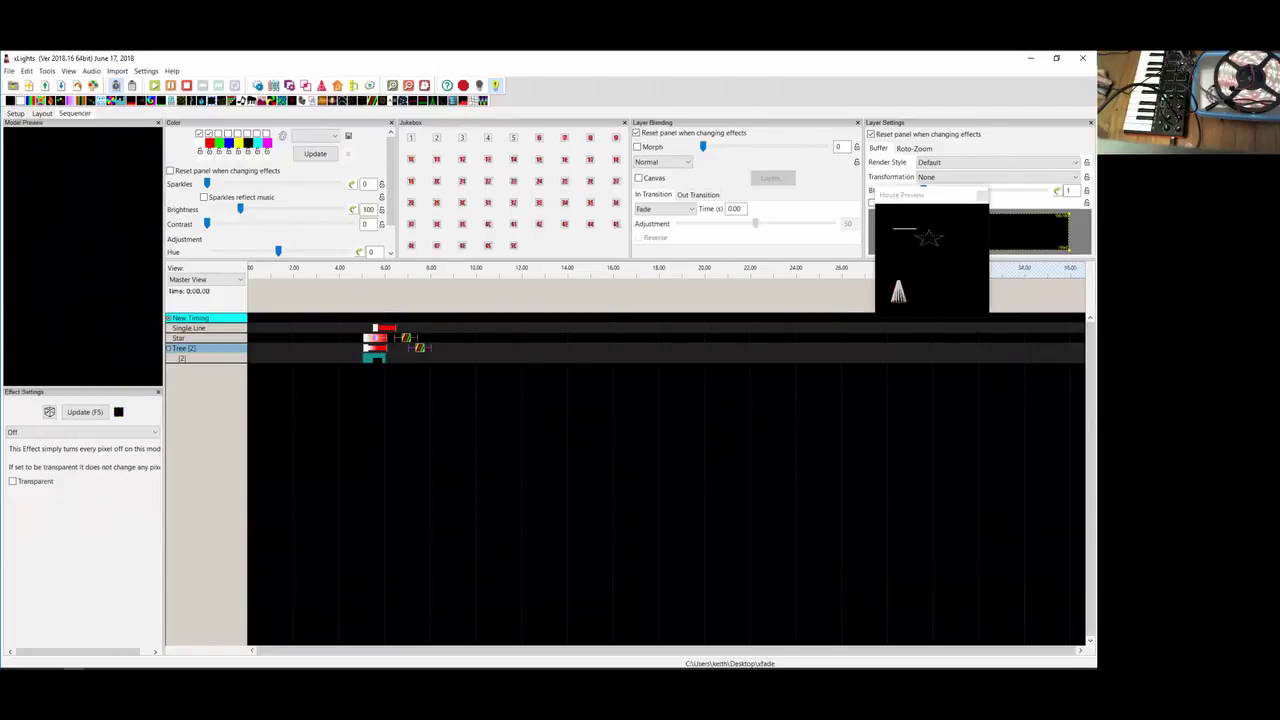
pyautogui.moveTo(385, 357); pyautogui.dragTo(413, 358)
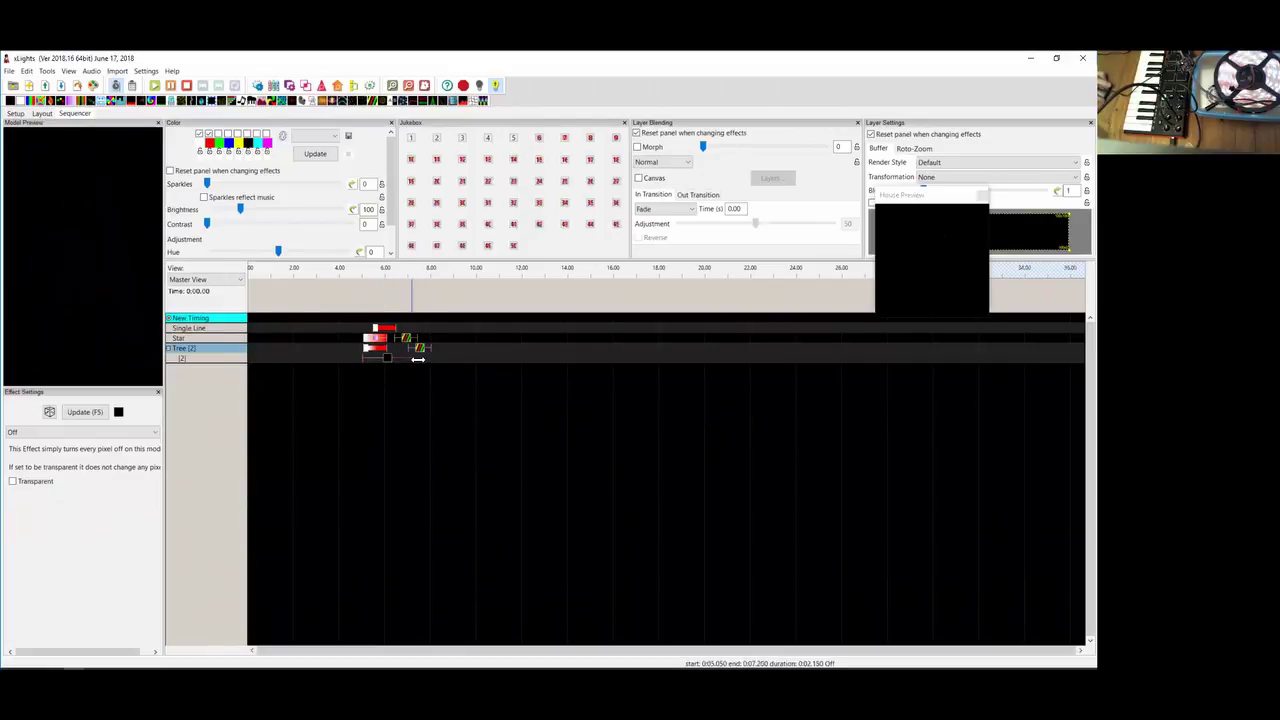
pyautogui.click(400, 359)
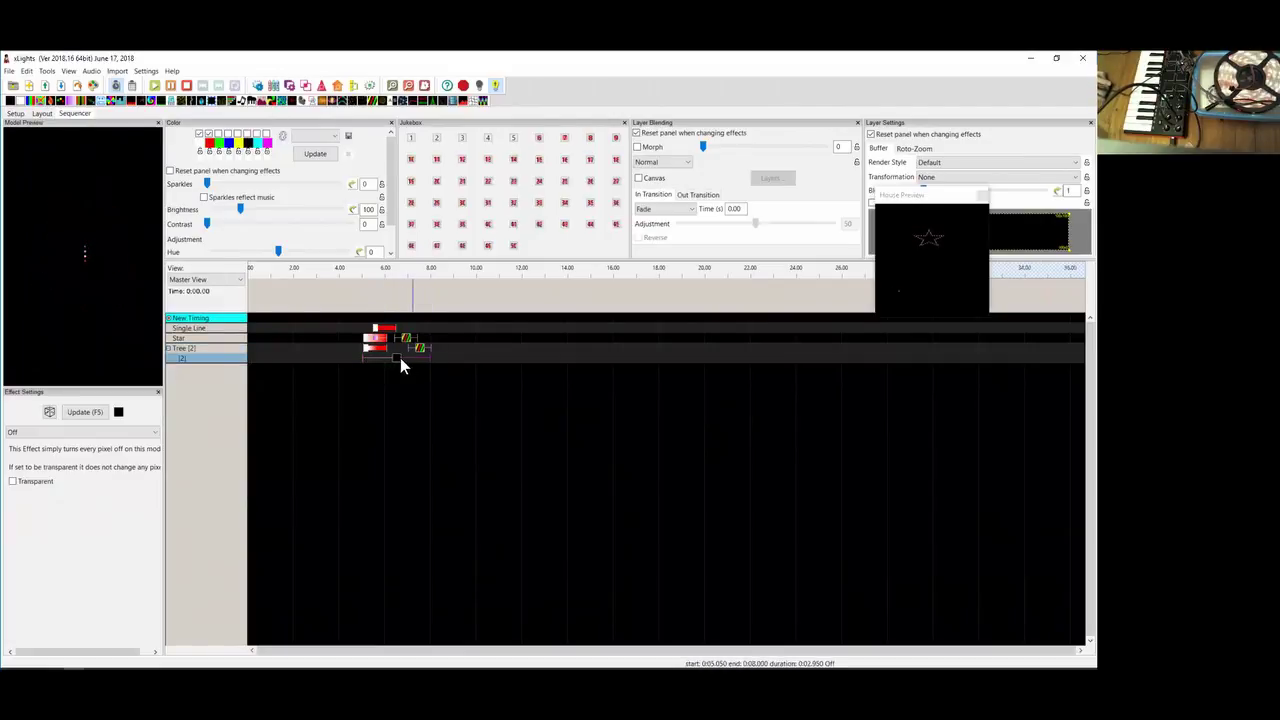
# - Link jukebox button 50 to the effect on model Tree, layer 2, at time 5050
pyautogui.rightClick(513, 246)
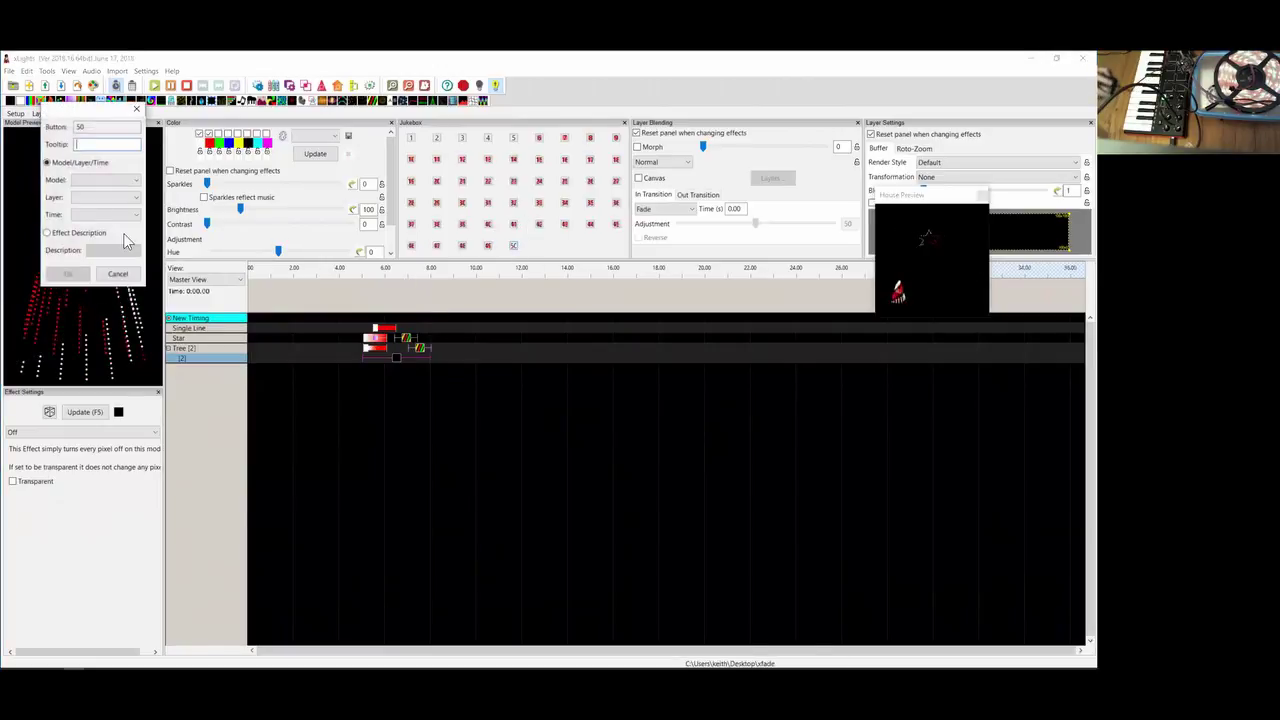
pyautogui.click(100, 180)
pyautogui.click(84, 205)
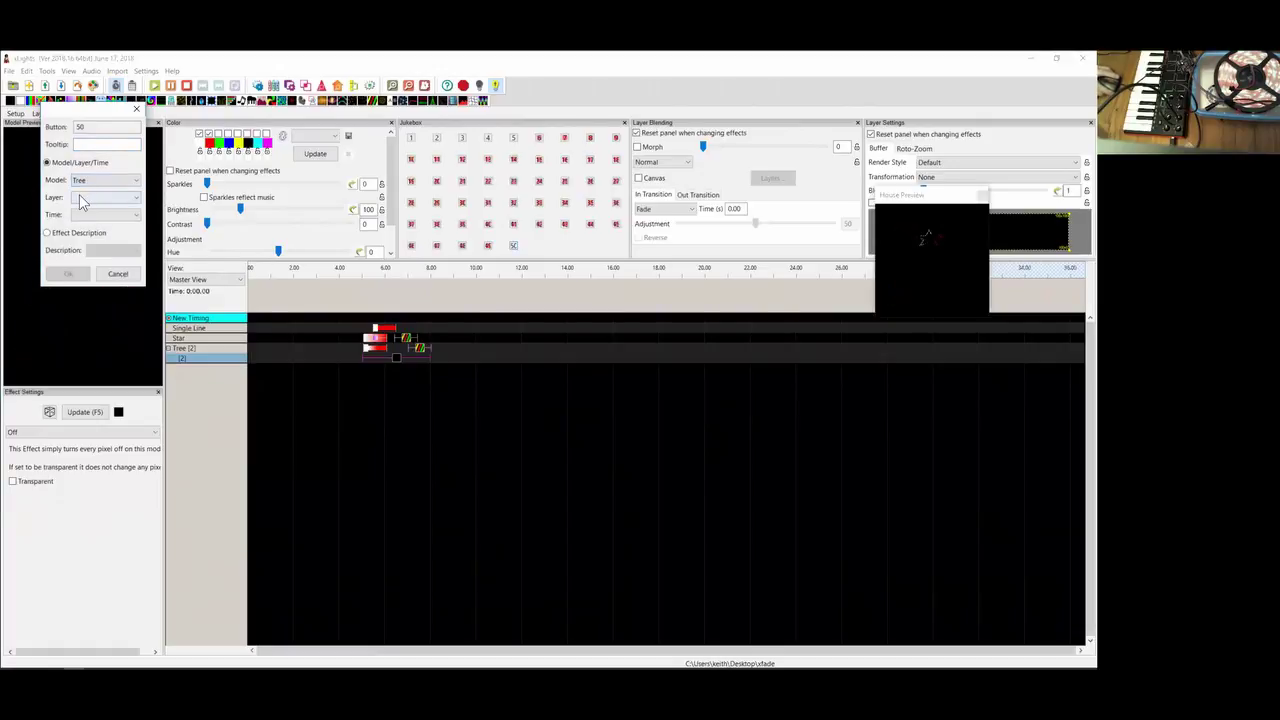
pyautogui.click(82, 200)
pyautogui.click(80, 214)
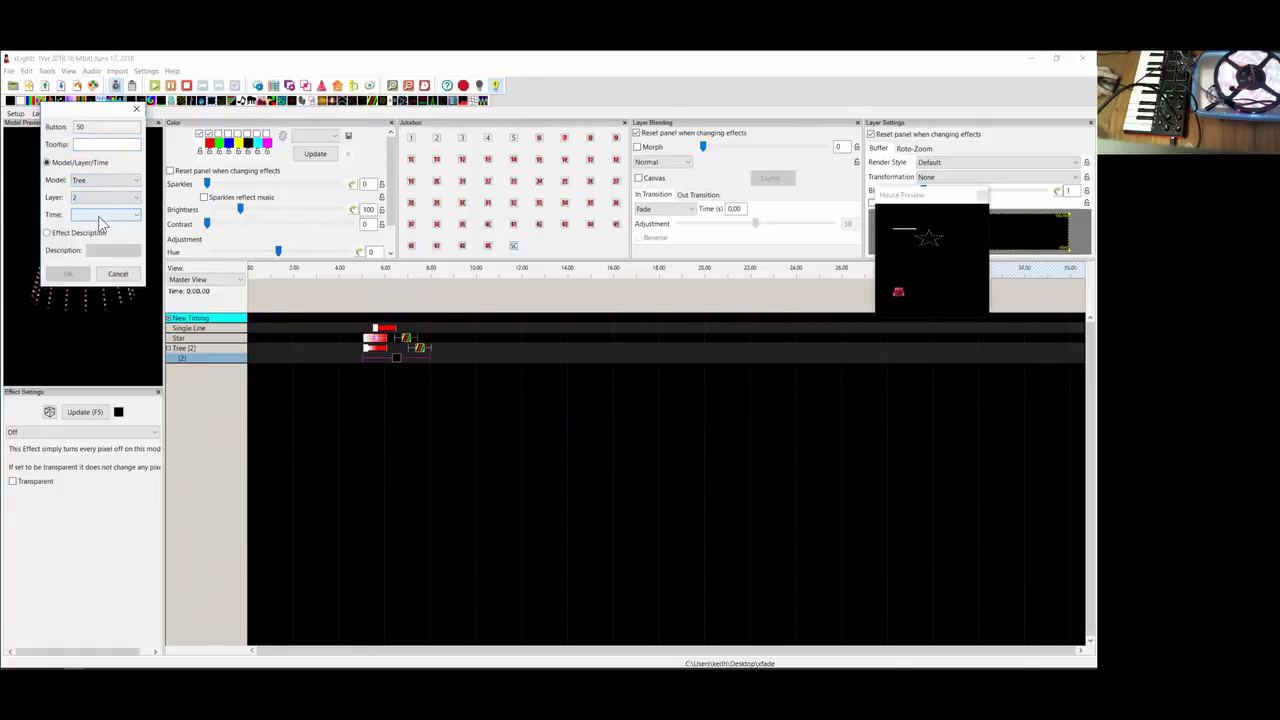
pyautogui.click(100, 216)
pyautogui.click(96, 227)
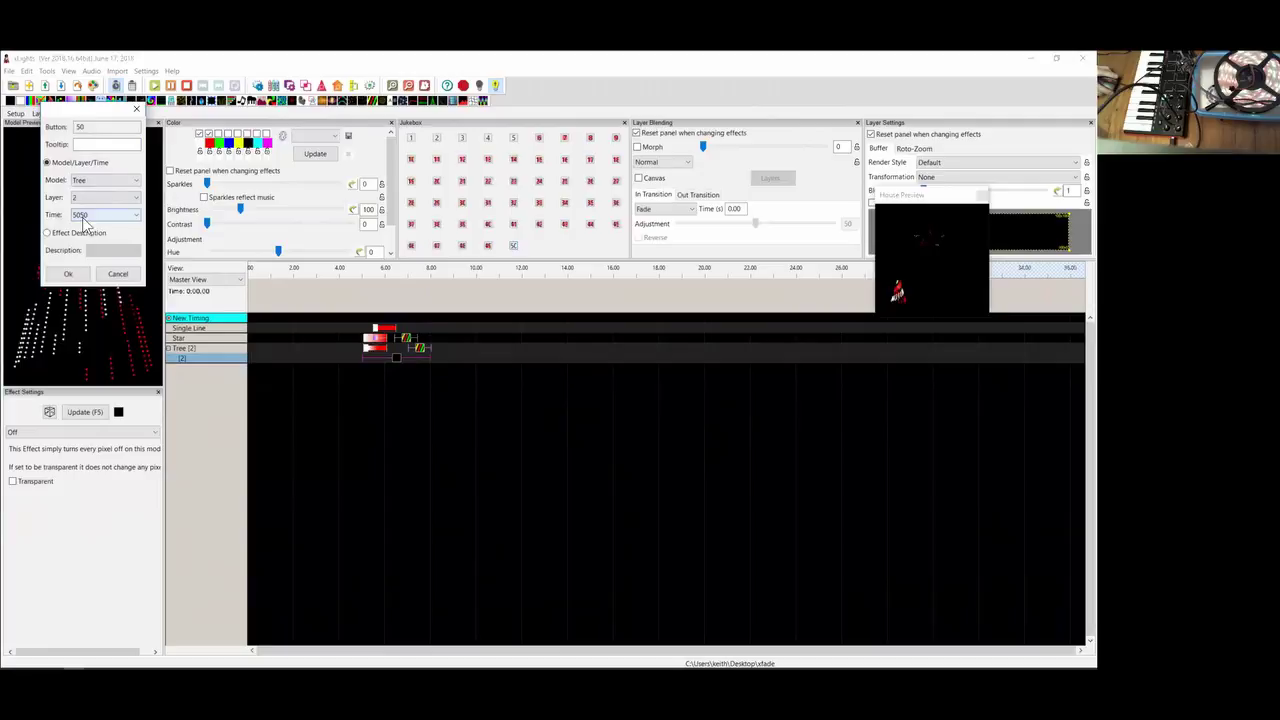
pyautogui.click(67, 273)
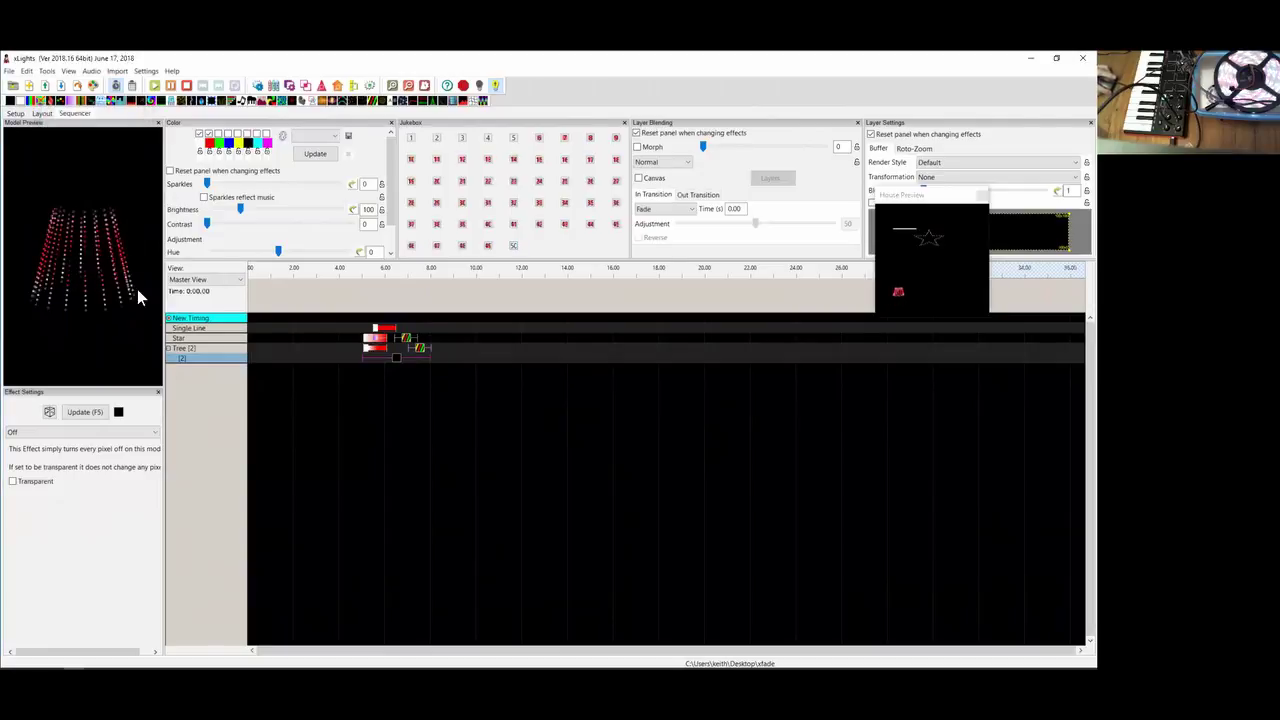
# - Trigger jukebox button 50 and review the Off effect's time span against the Morph and Spirals effects on Tree
pyautogui.click(513, 245)
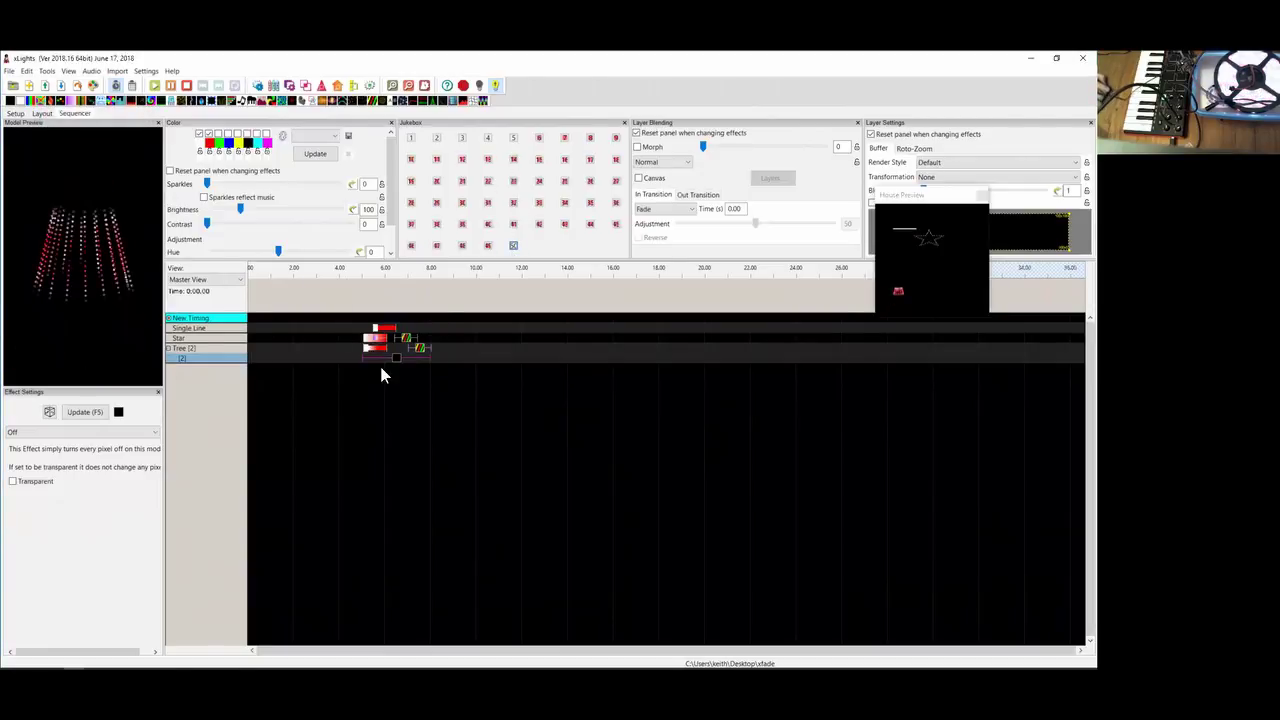
pyautogui.click(400, 357)
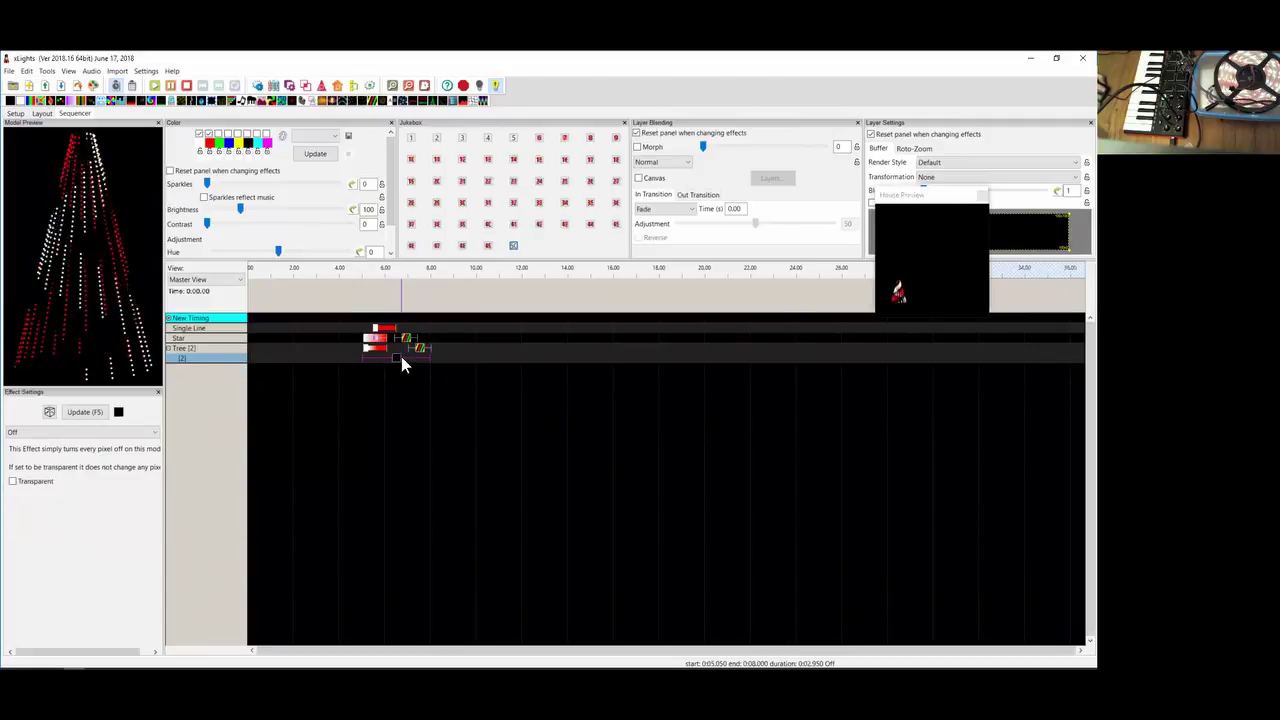
pyautogui.click(372, 345)
pyautogui.click(424, 347)
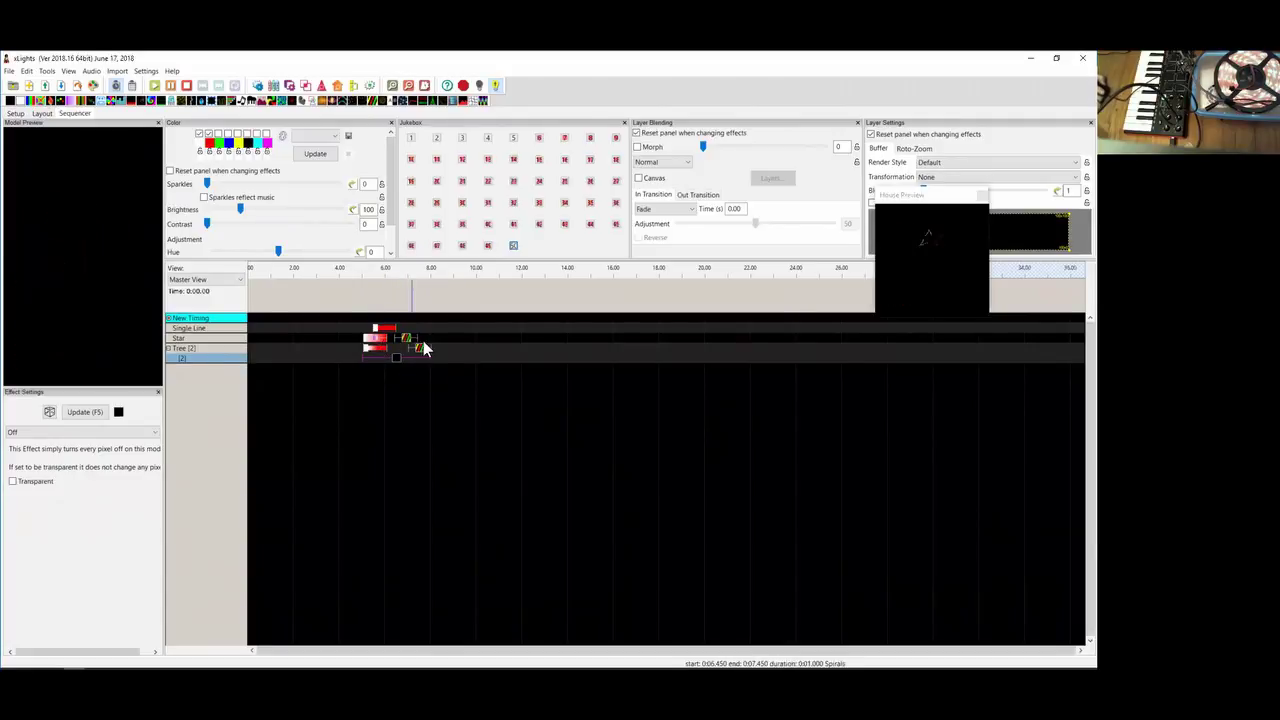
pyautogui.click(388, 357)
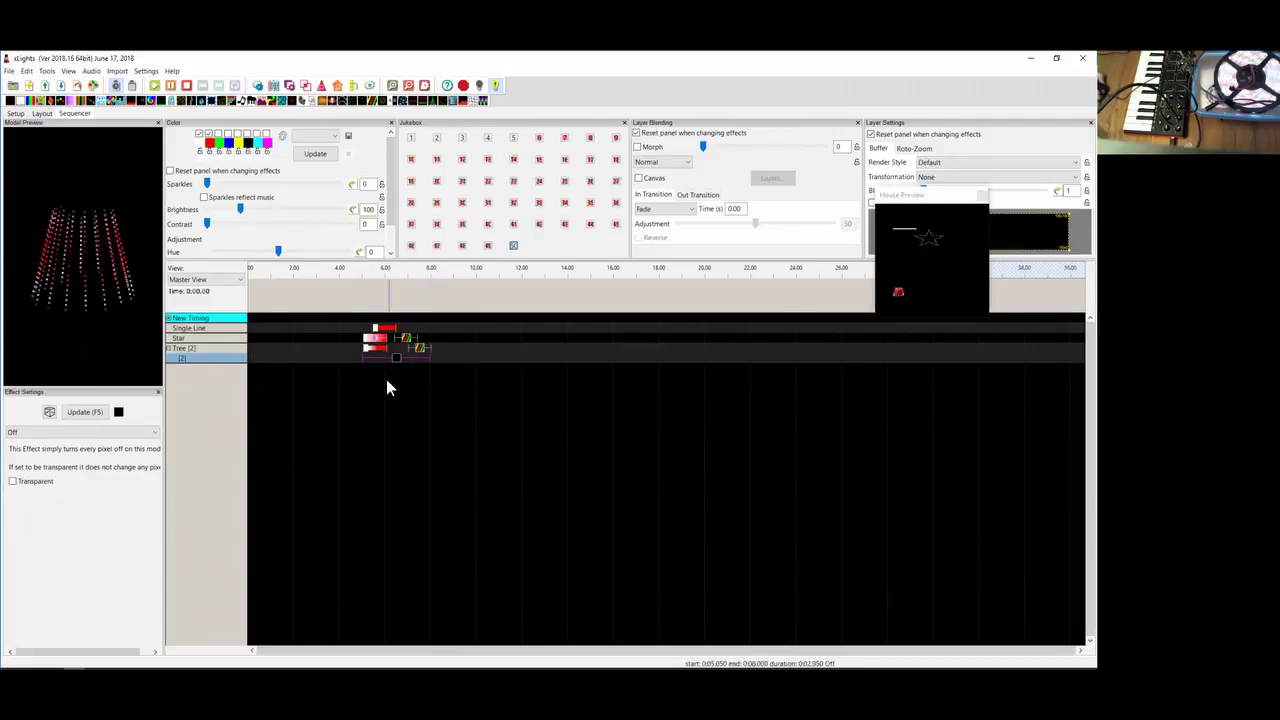